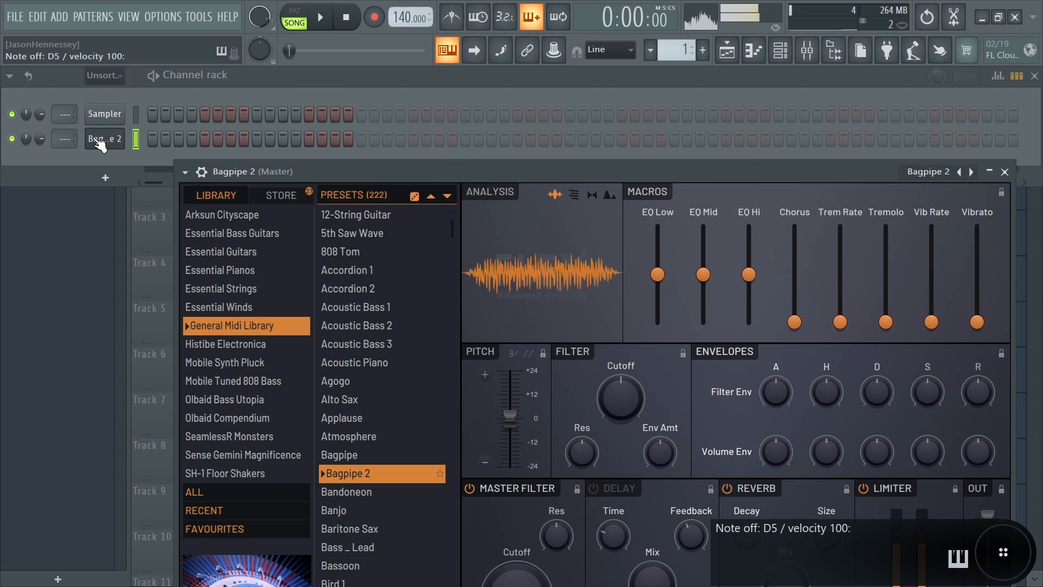
Open the Bagpipe 2 piano roll and place a two-bar chord of G#5, B5 and D#6 from bar 1
right_click(99, 143)
click(154, 136)
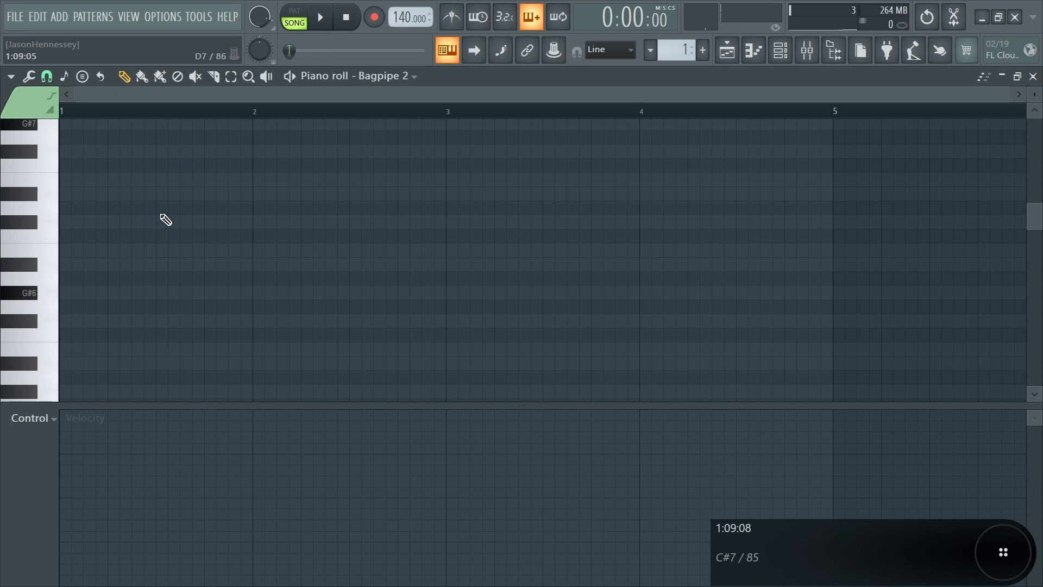
scroll(156, 286, down, 3)
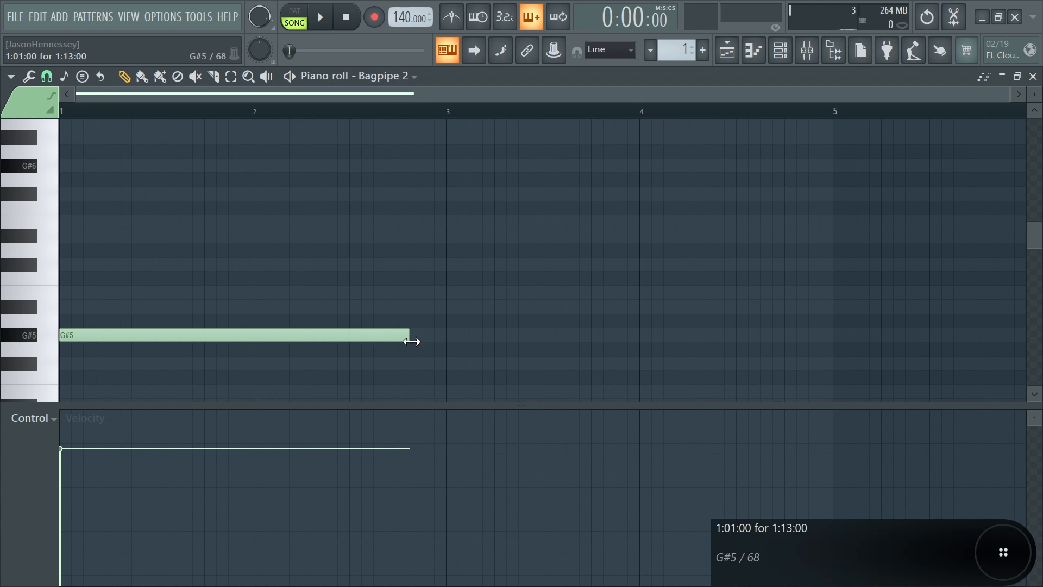
drag(140, 293, 76, 292)
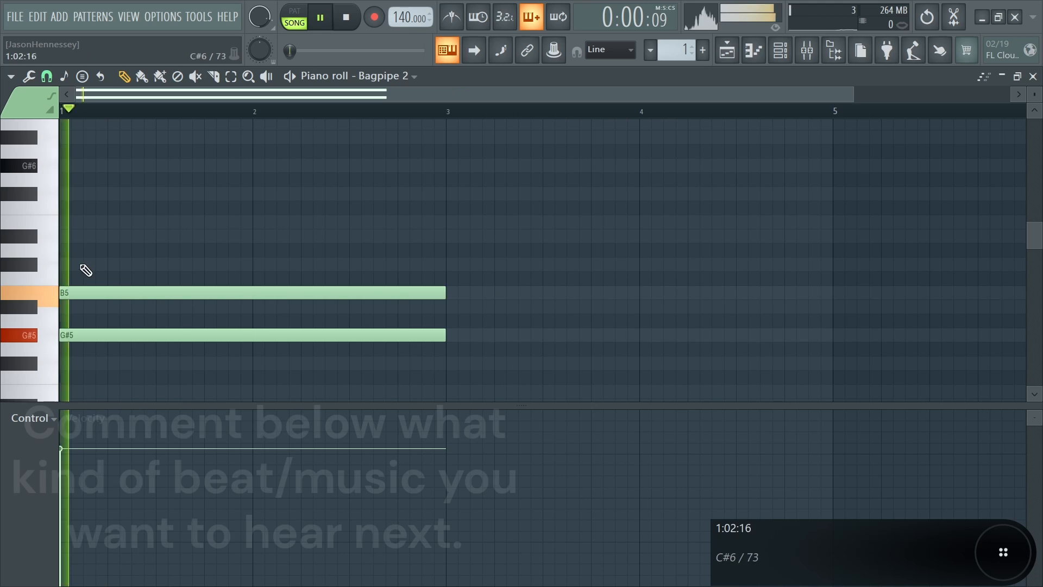
click(76, 236)
Set the project tempo to 155 BPM and play back the chord
key(space)
key(space)
drag(402, 18, 402, 9)
scroll(360, 163, down, 1)
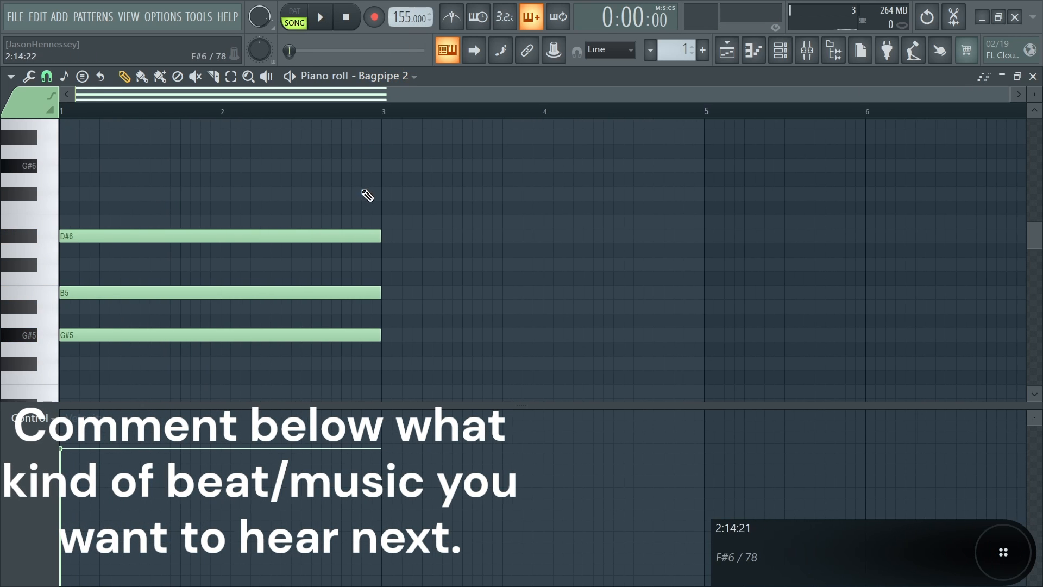
key(space)
key(space)
Transpose the B5 and D#6 notes down one octave and play the chord
drag(440, 198, 271, 305)
key(ctrl+Down)
scroll(272, 304, down, 2)
key(space)
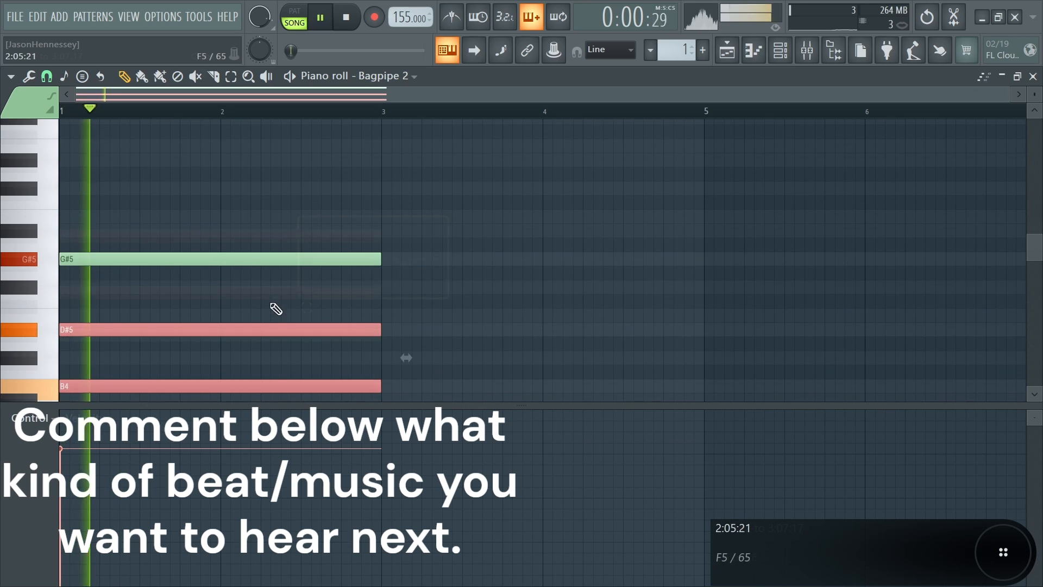
ctrl+click(407, 178)
Transpose the remaining G#5 note down an octave to G#4 and play the lowered chord
scroll(402, 184, down, 1)
drag(423, 202, 324, 242)
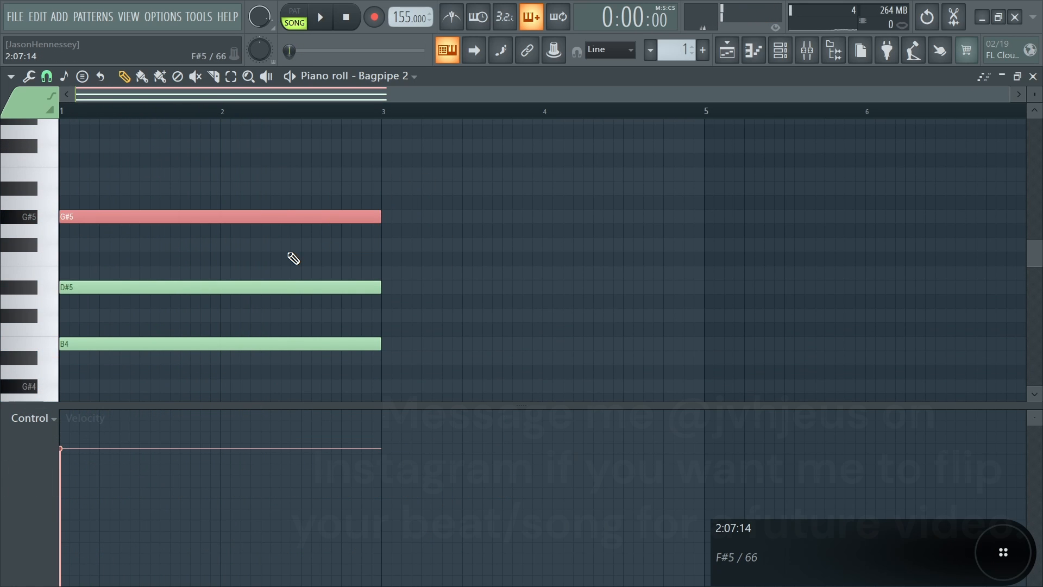
key(ctrl+Down)
scroll(293, 257, down, 3)
drag(375, 142, 480, 286)
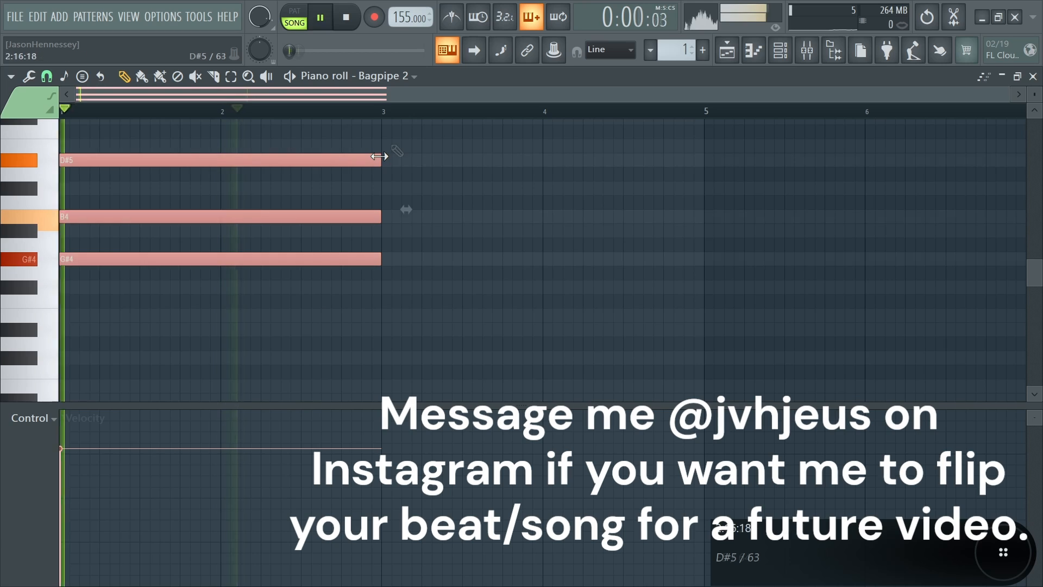
ctrl+click(416, 168)
key(space)
Shorten D#5 and B4 to one bar, add one-bar C#5 and A#4 notes in bar 2, and play the result
drag(380, 157, 245, 186)
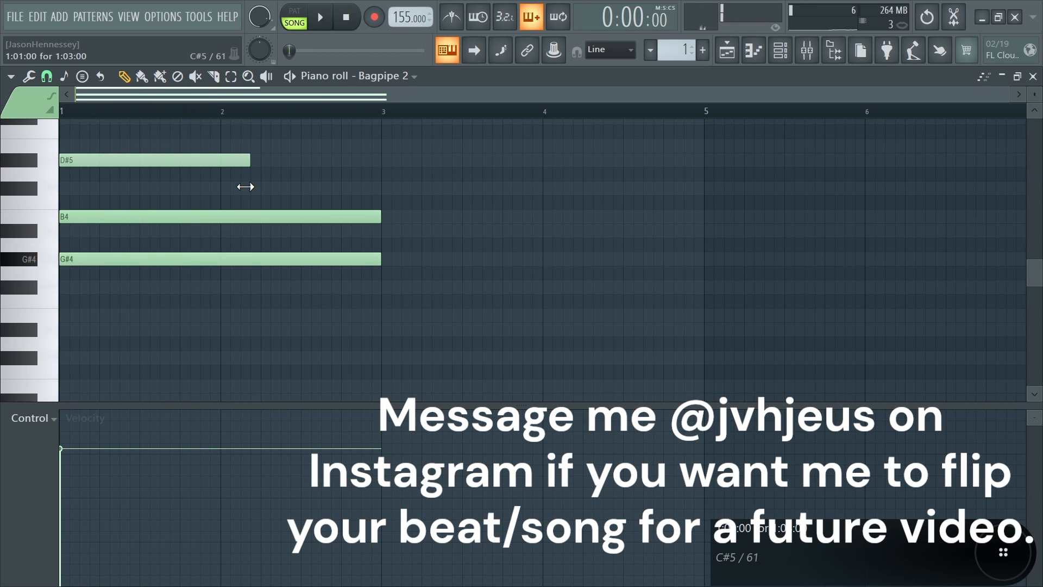
key(space)
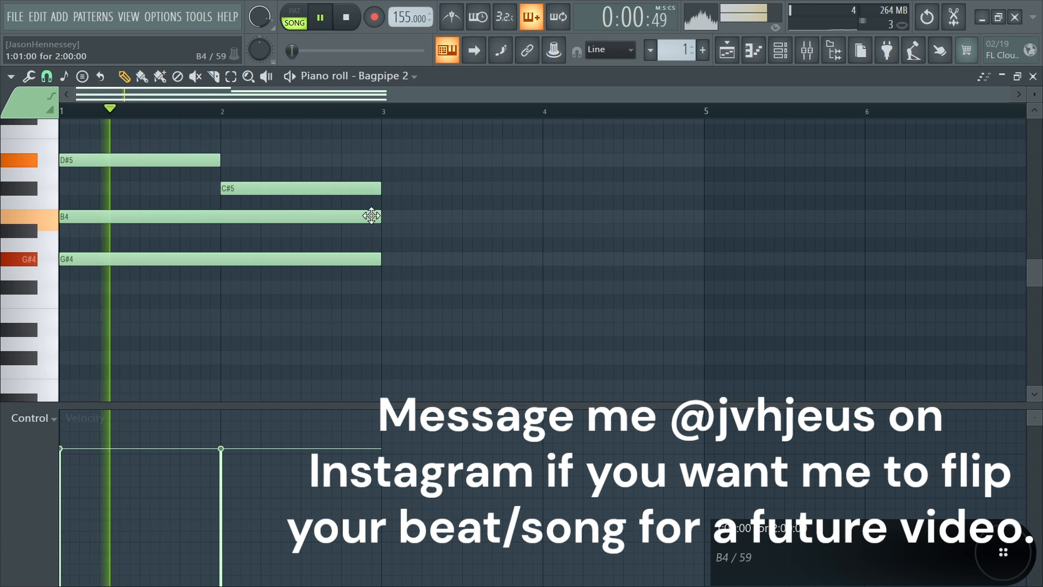
drag(379, 217, 222, 216)
key(space)
click(232, 234)
key(space)
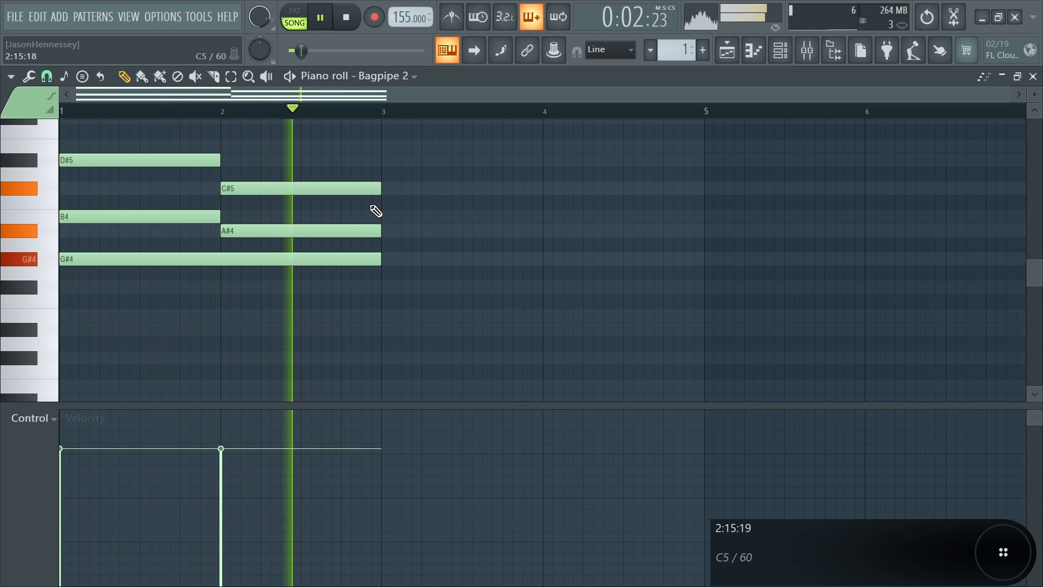
key(space)
key(space)
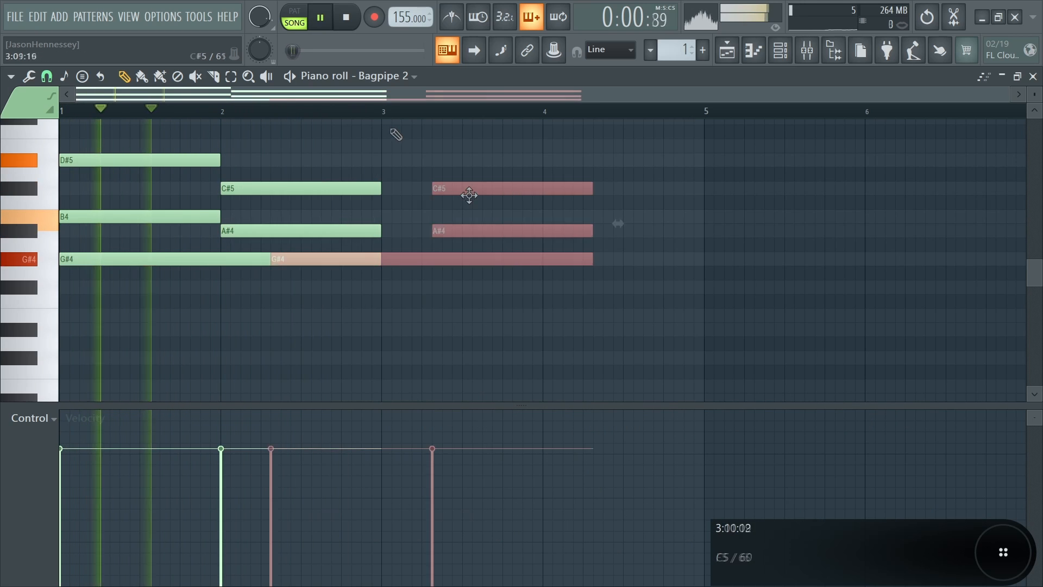
Copy the C#5, A#4 and G#4 notes to bars 3–4 and move the two upper copies to B4 and F#4 at bar 3
drag(470, 194, 576, 181)
click(449, 198)
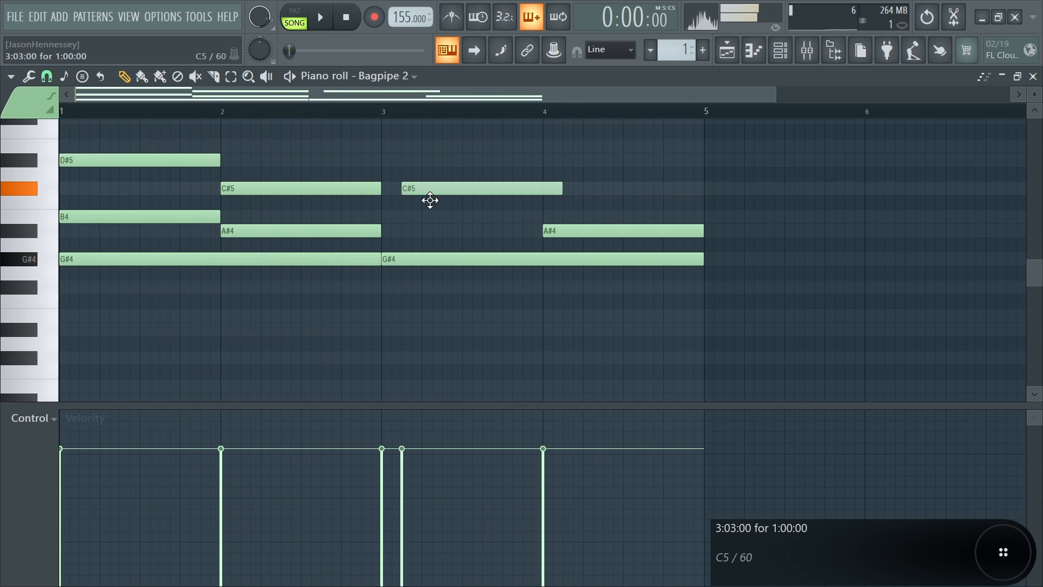
drag(609, 231, 449, 276)
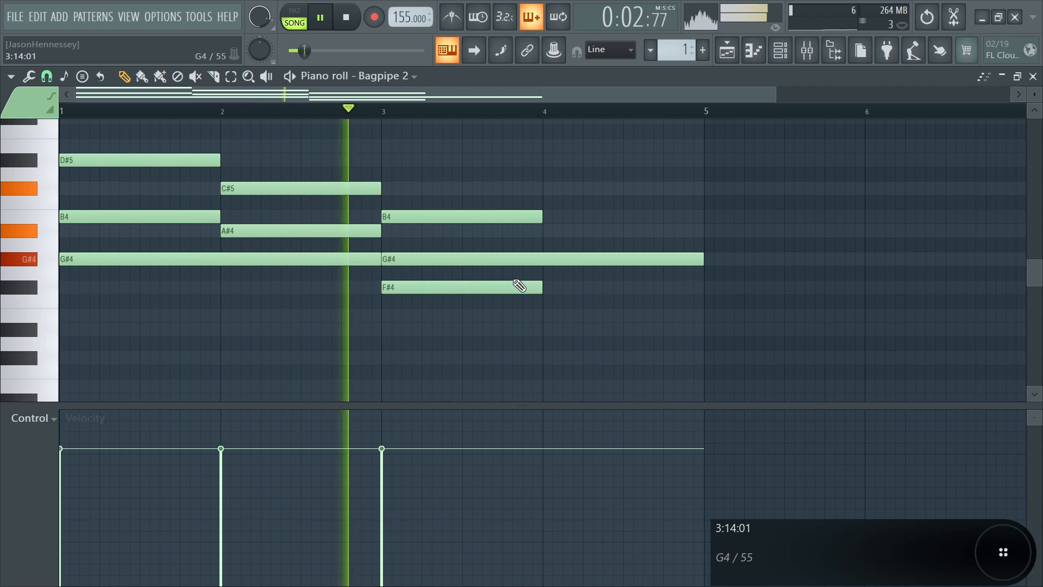
Build the bar 4 chord from a copy of bar 3, lowering its notes to A#4 and E4 and extending bar 3's G#4 through bar 4
drag(432, 219, 587, 234)
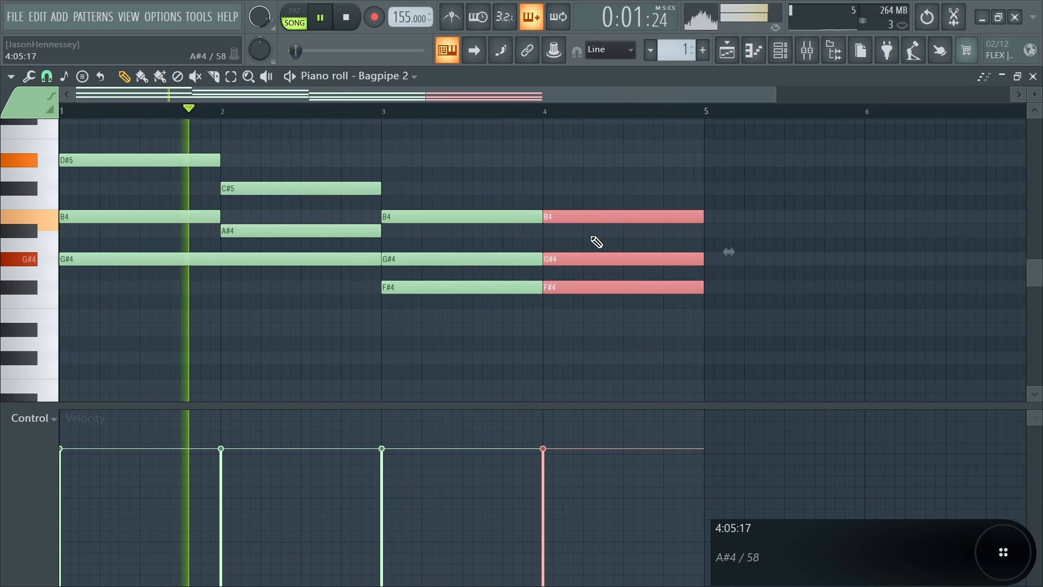
ctrl+click(594, 234)
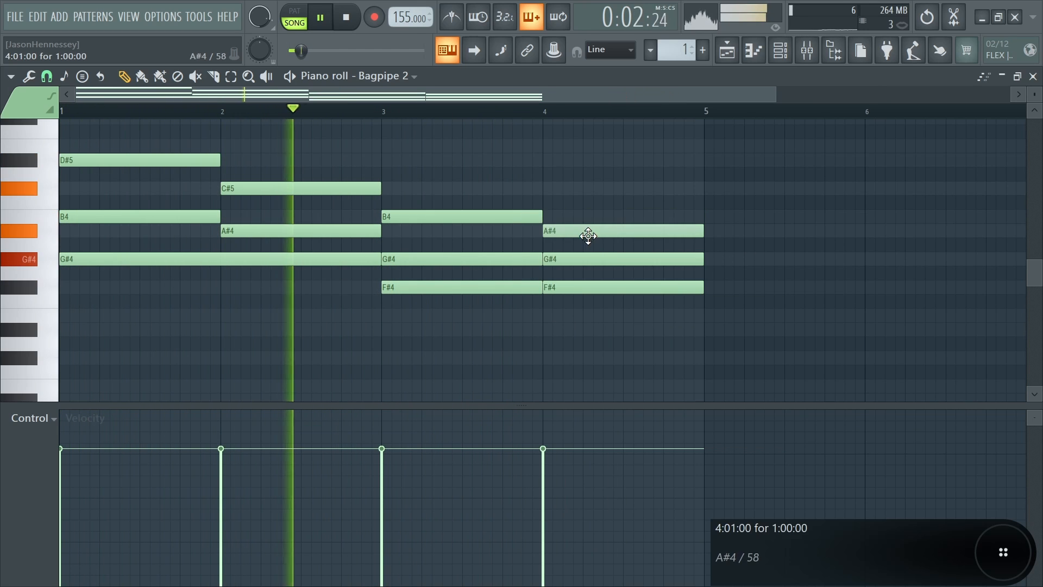
drag(572, 290, 574, 326)
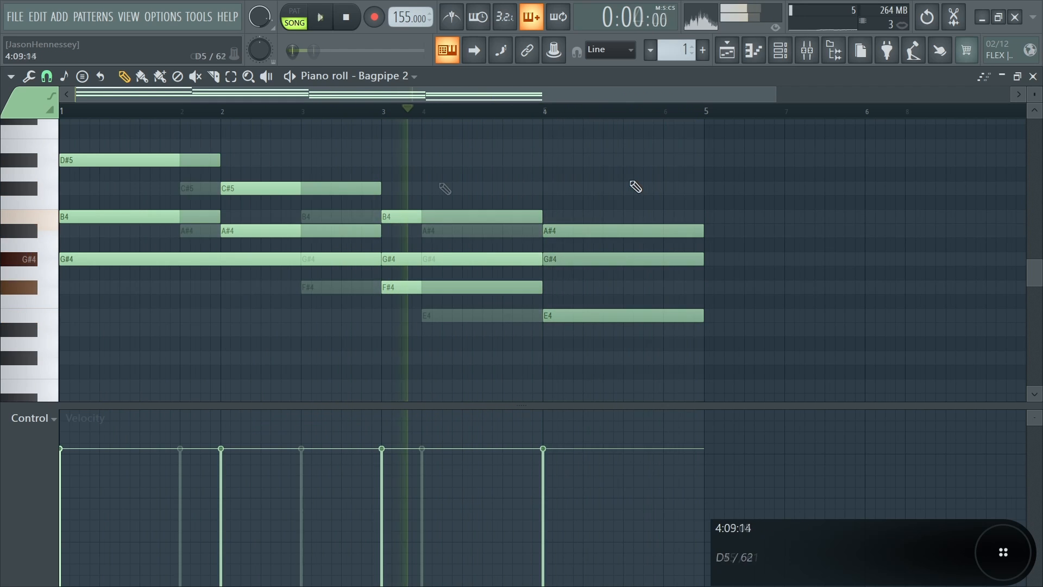
right_click(453, 254)
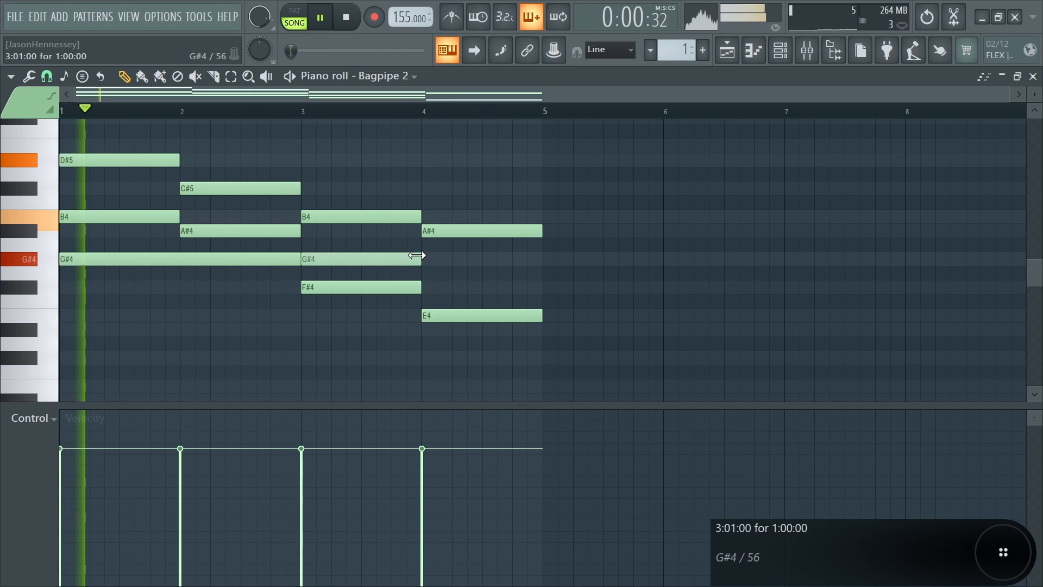
drag(416, 255, 549, 259)
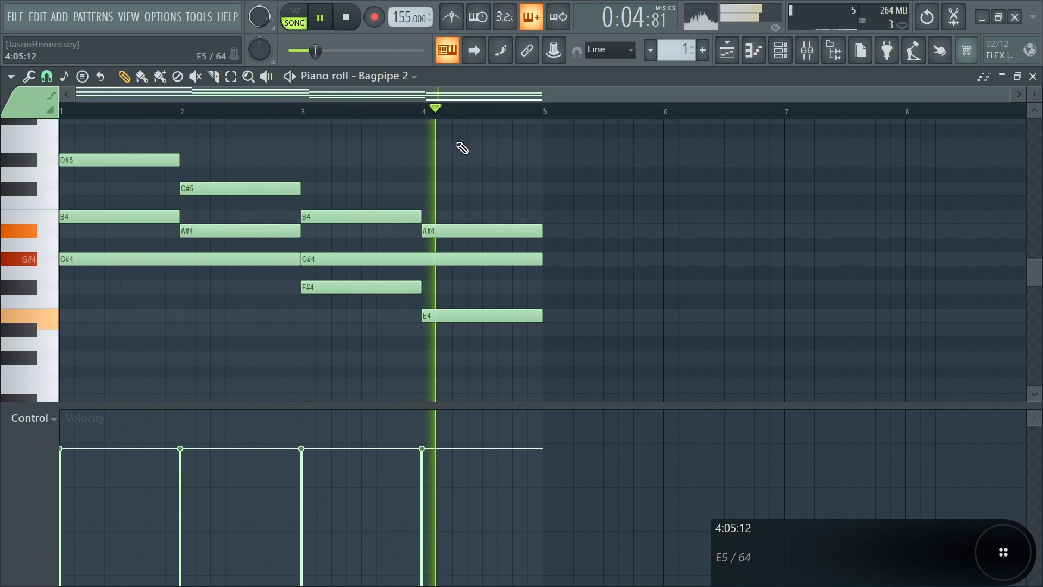
Duplicate the whole four-bar chord progression into bars 5 to 8
key(space)
drag(611, 133, 59, 333)
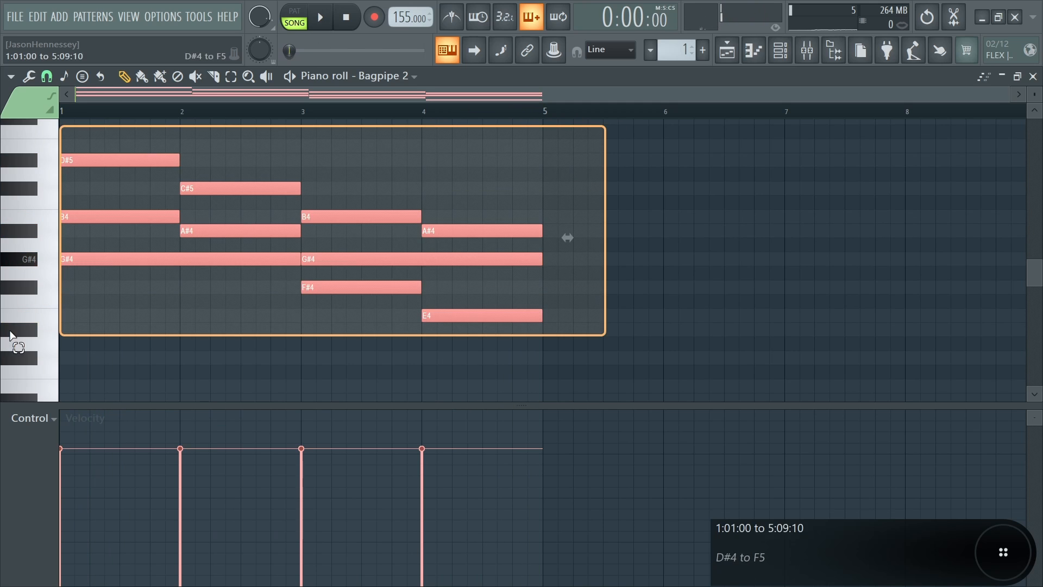
key(space)
drag(134, 158, 647, 177)
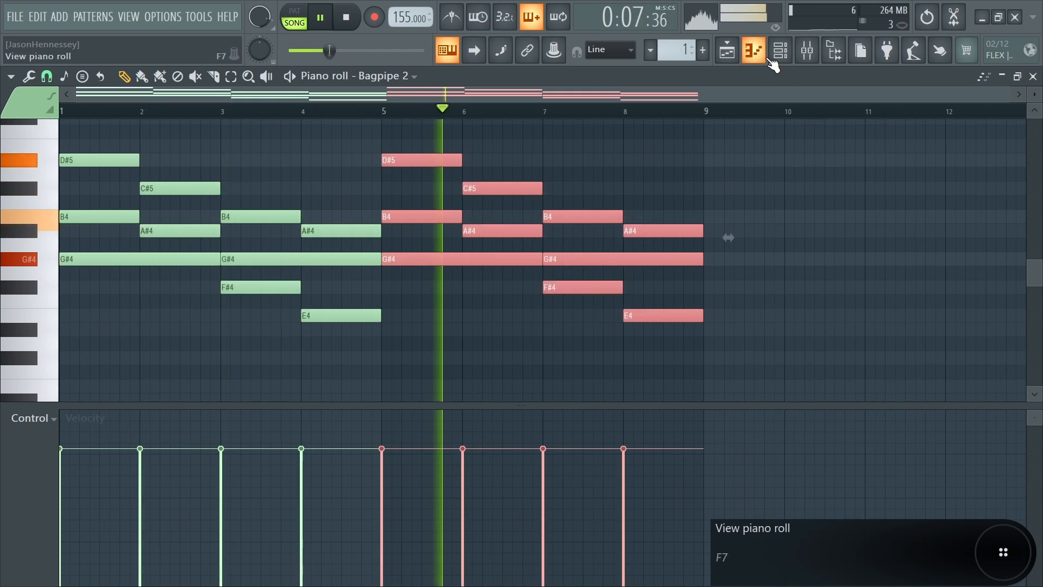
key(space)
Load Fruity Parametric EQ 2 into the first effect slot of the Bagpipe 2 mixer track
click(759, 56)
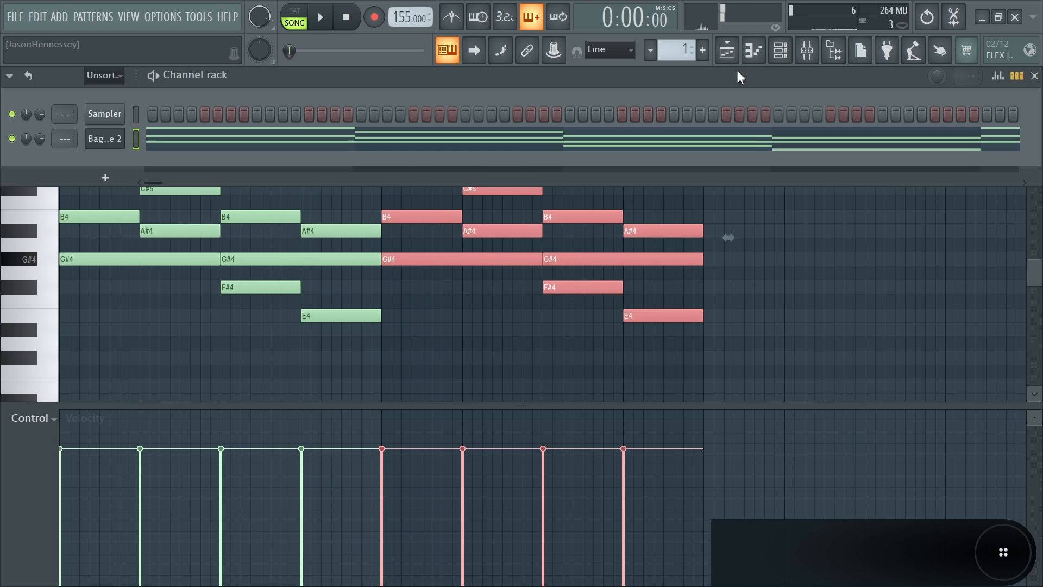
key(F9)
key(space)
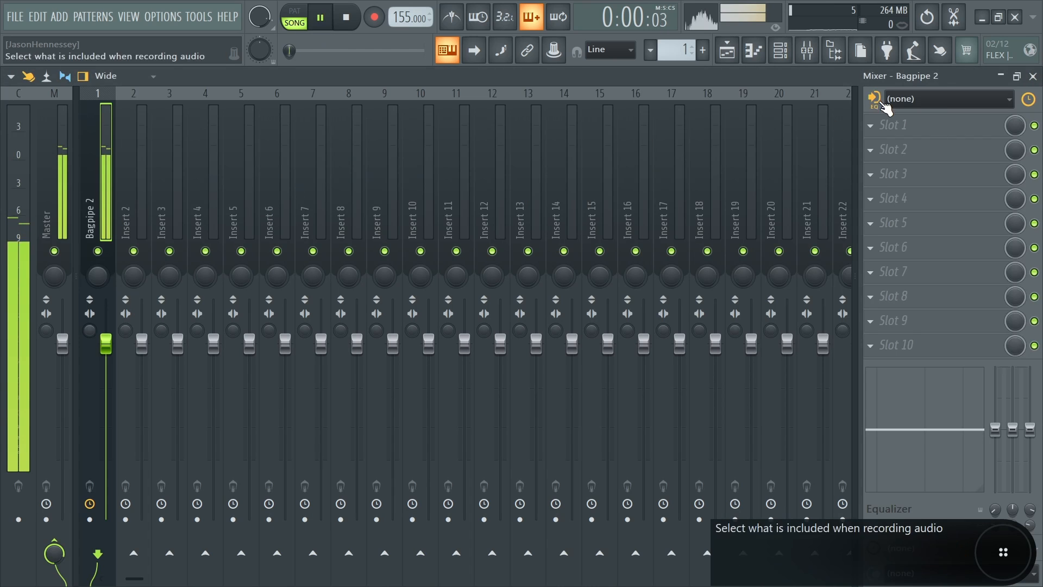
click(870, 125)
mouse_move(869, 142)
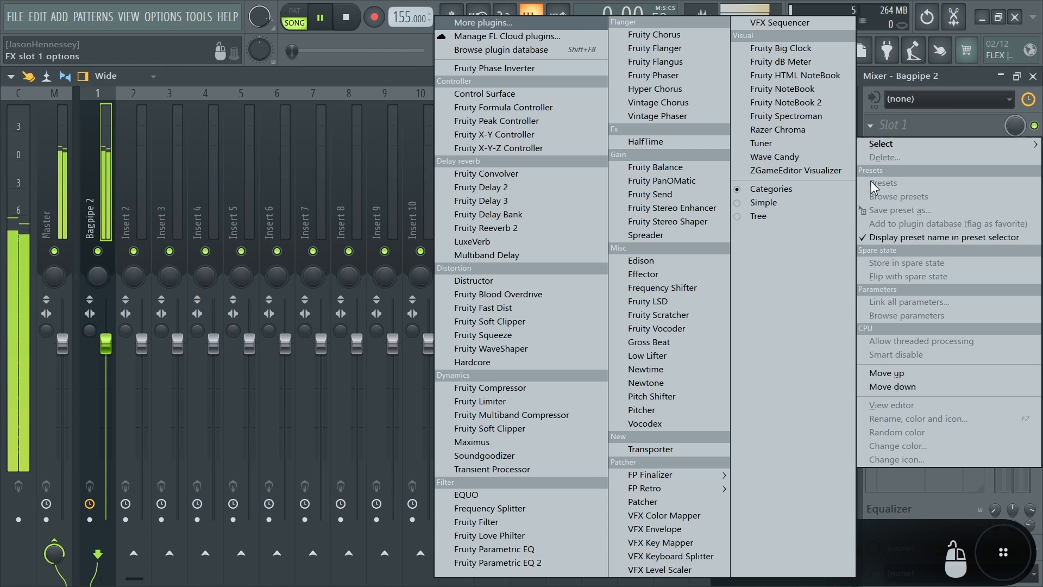
click(568, 559)
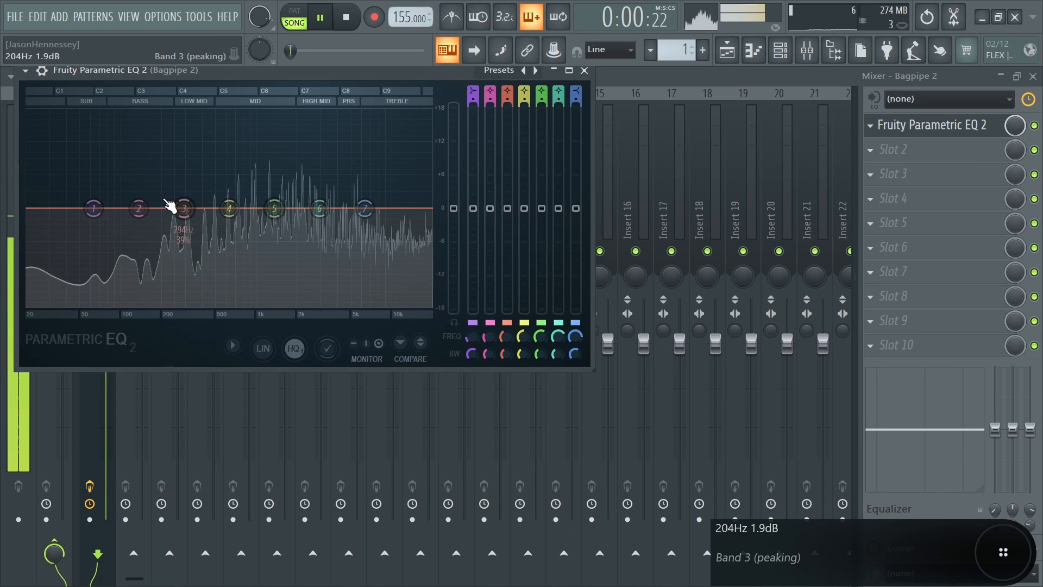
Roll off the low end with EQ band 1 and cut band 5 by 6 dB at 1230 Hz with 9% bandwidth
key(space)
drag(94, 209, 102, 308)
key(space)
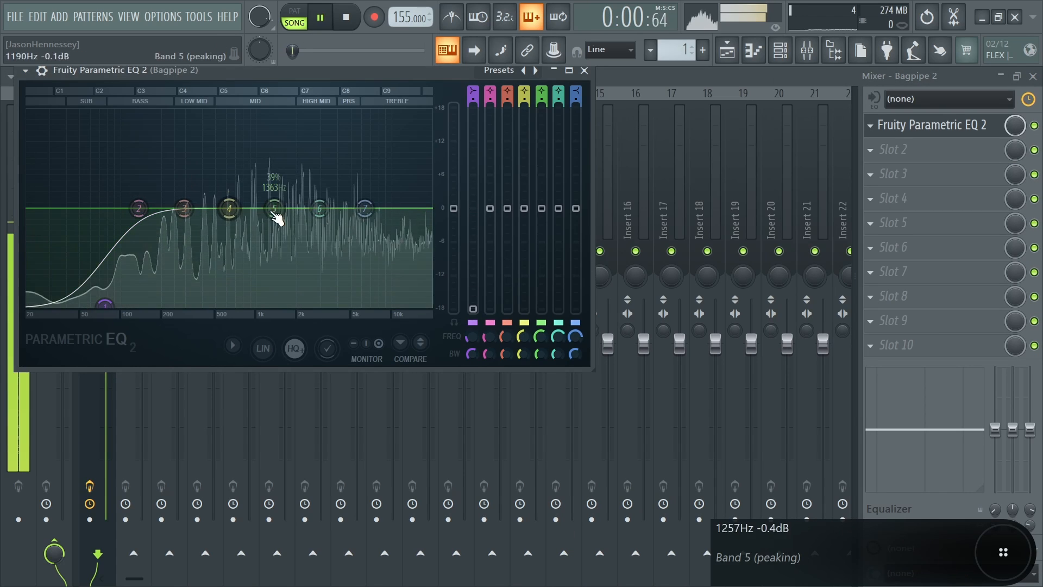
drag(276, 217, 270, 229)
scroll(270, 229, down, 3)
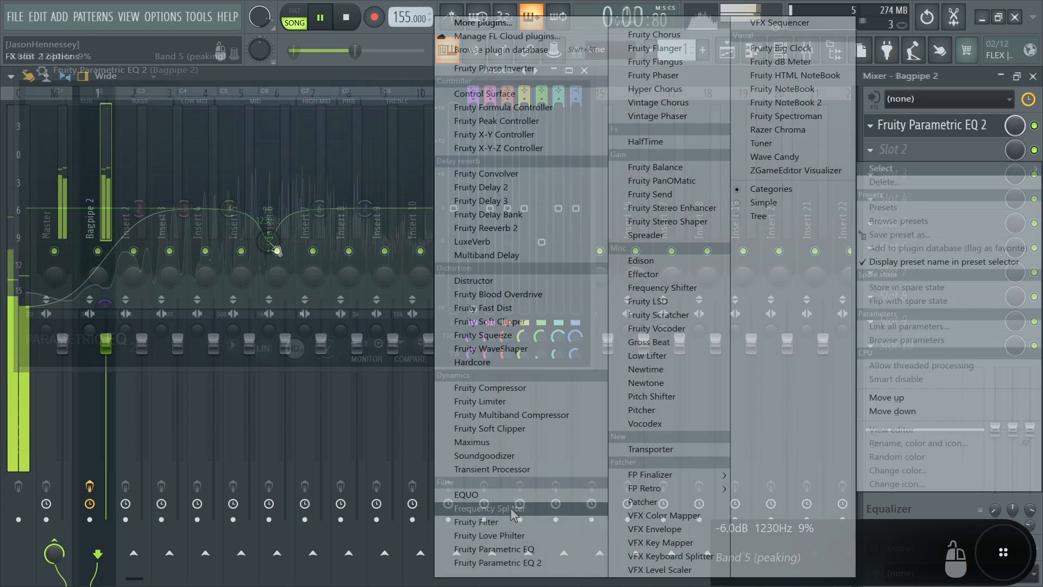
Add a second Fruity Parametric EQ 2 in slot 2 and HalfTime in slot 3 of the Bagpipe 2 track
click(498, 562)
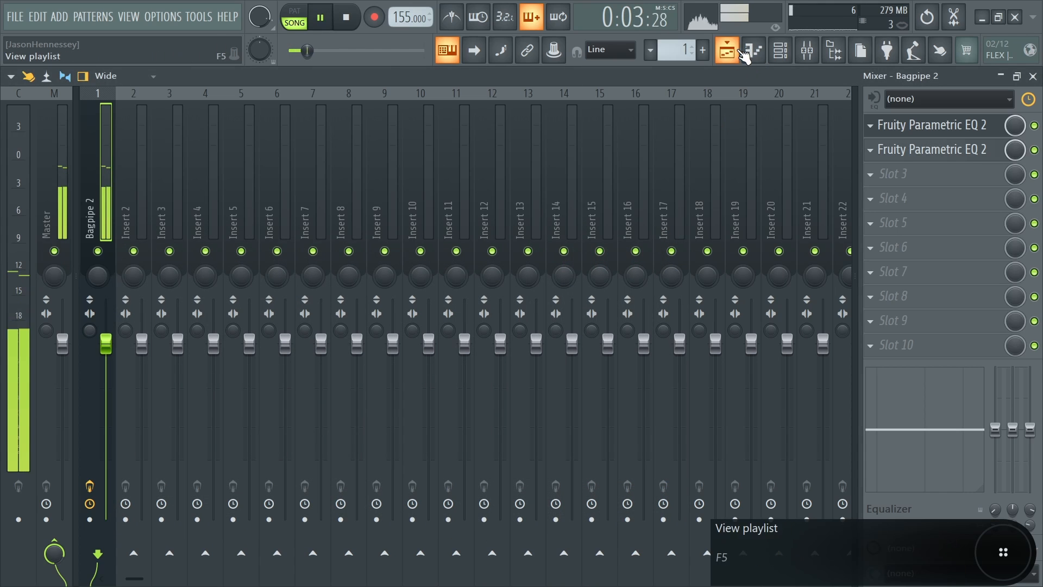
click(869, 175)
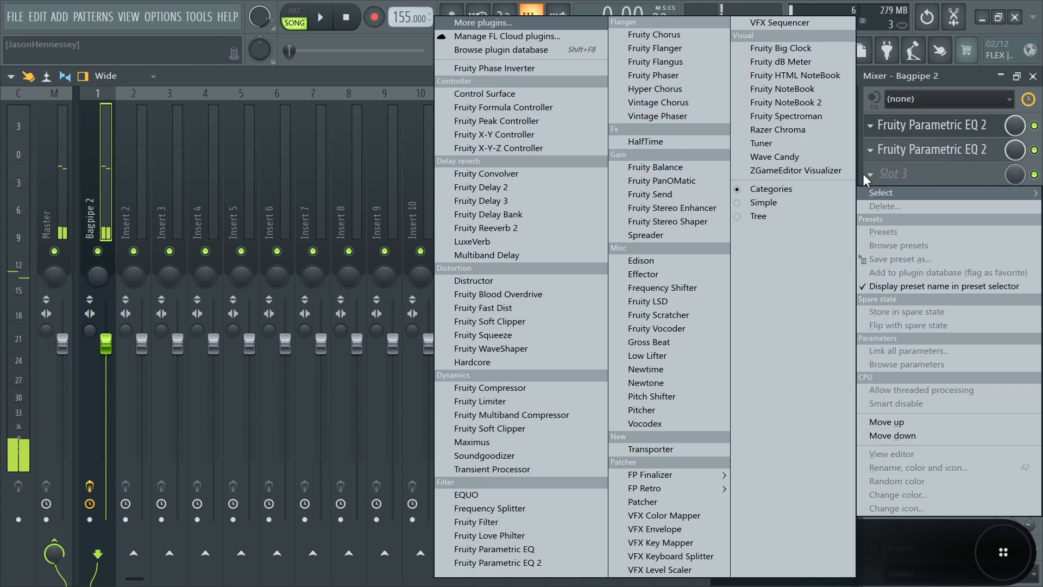
click(647, 141)
key(space)
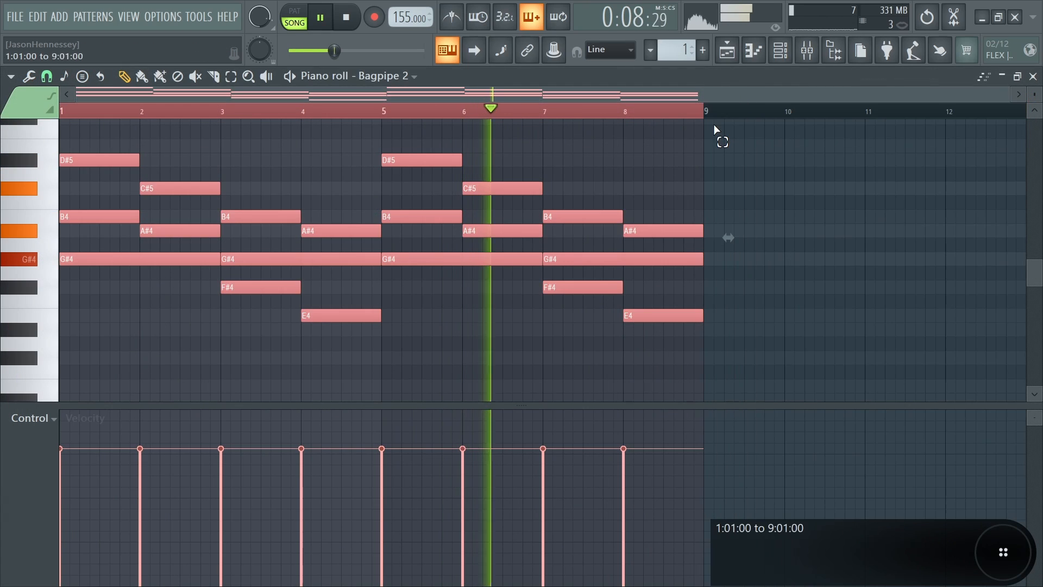
Duplicate the eight-bar chord progression to extend the pattern to 16 bars
key(ctrl+b)
scroll(750, 183, down, 3)
key(ctrl+a)
key(ctrl+d)
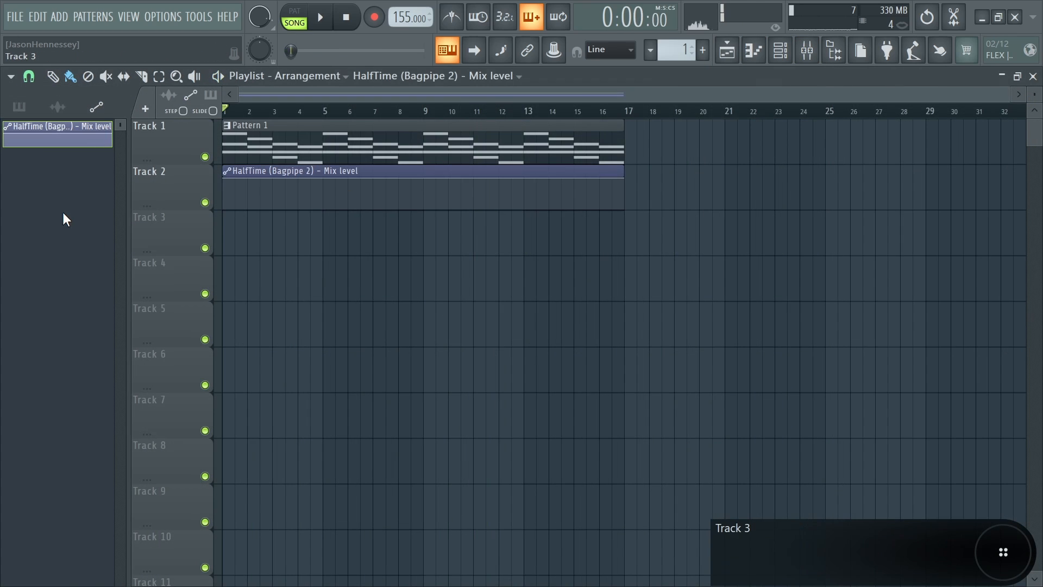
Review the HalfTime settings on the Bagpipe 2 mixer track and play back the playlist arrangement
scroll(62, 228, up, 4)
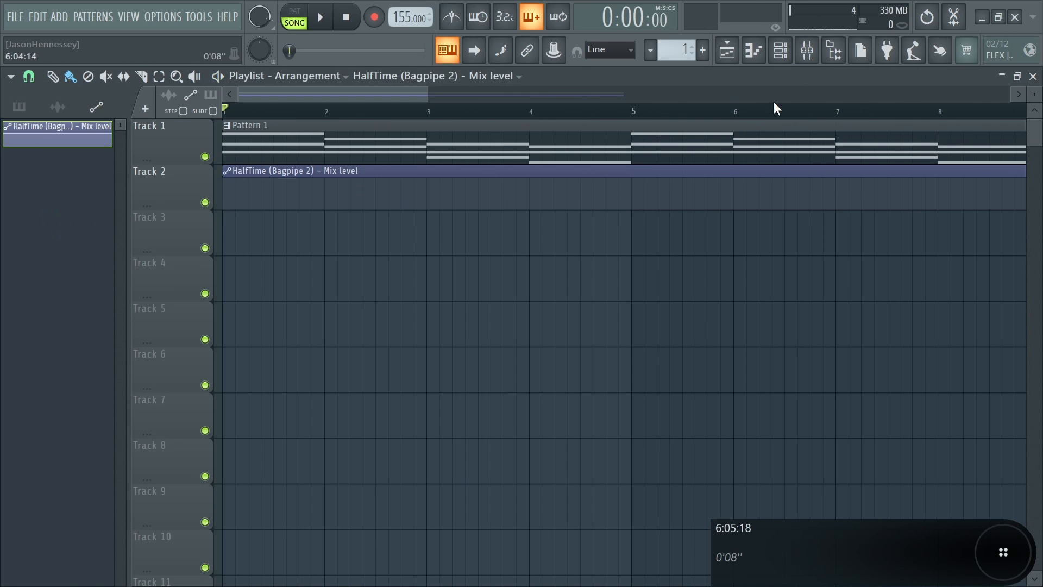
click(808, 59)
click(924, 179)
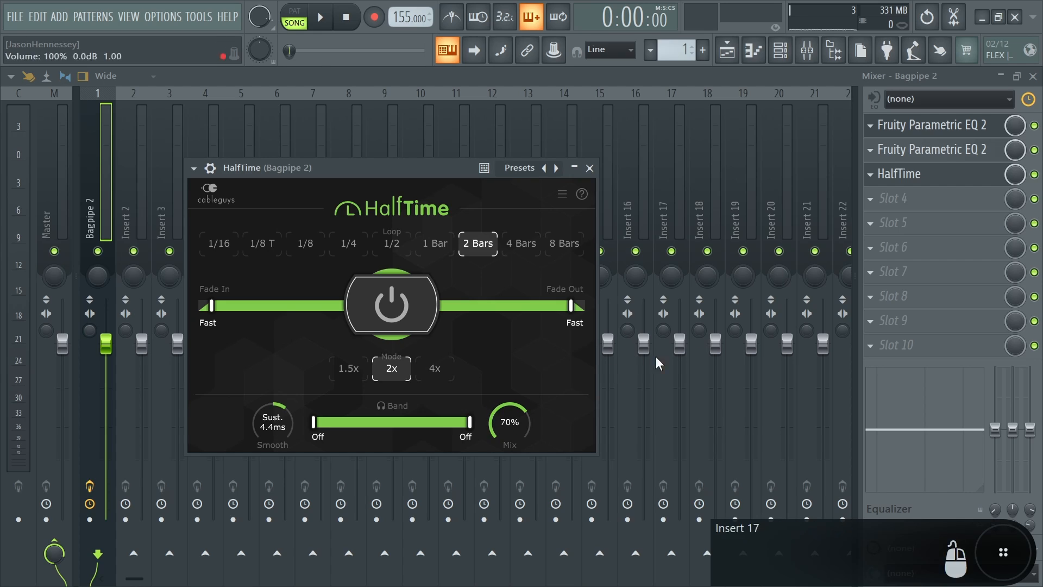
right_click(1014, 178)
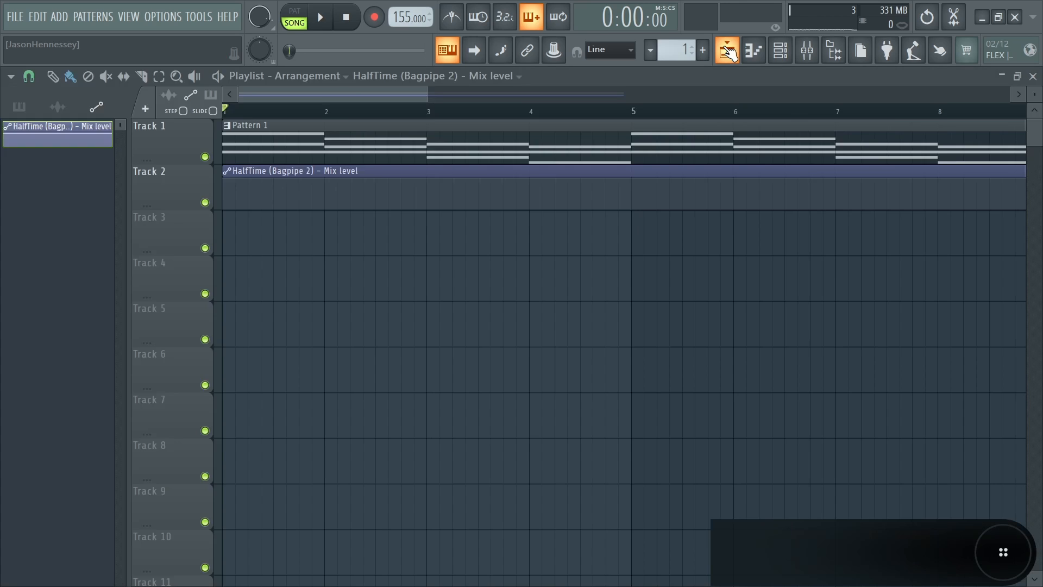
click(726, 50)
click(727, 50)
key(space)
key(space)
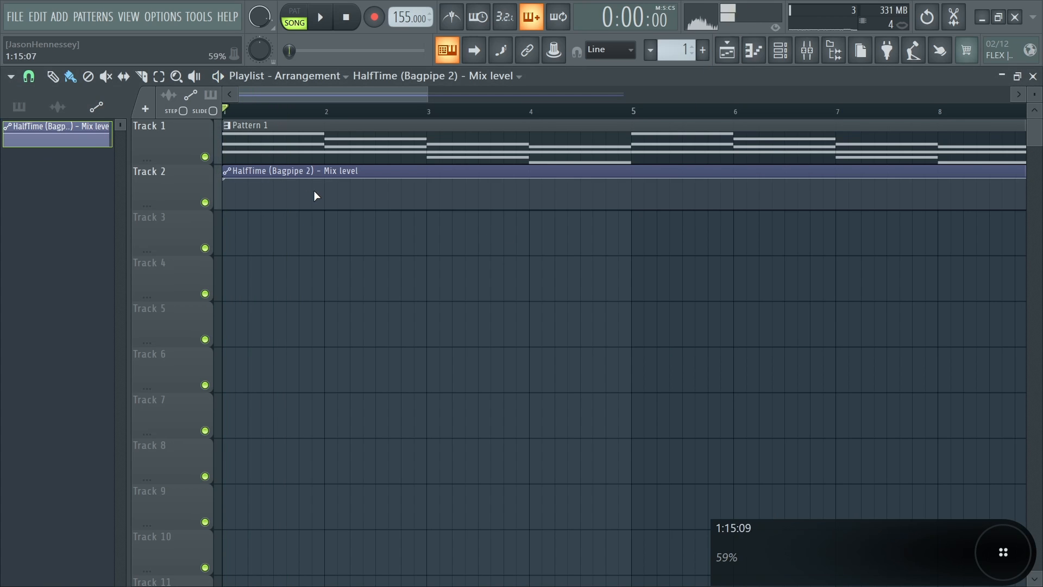
Shape the HalfTime mix-level automation into a zigzag dipping at bars 2 and 4, and repeat the four-bar clip through bar 16
right_click(314, 191)
drag(314, 190, 326, 215)
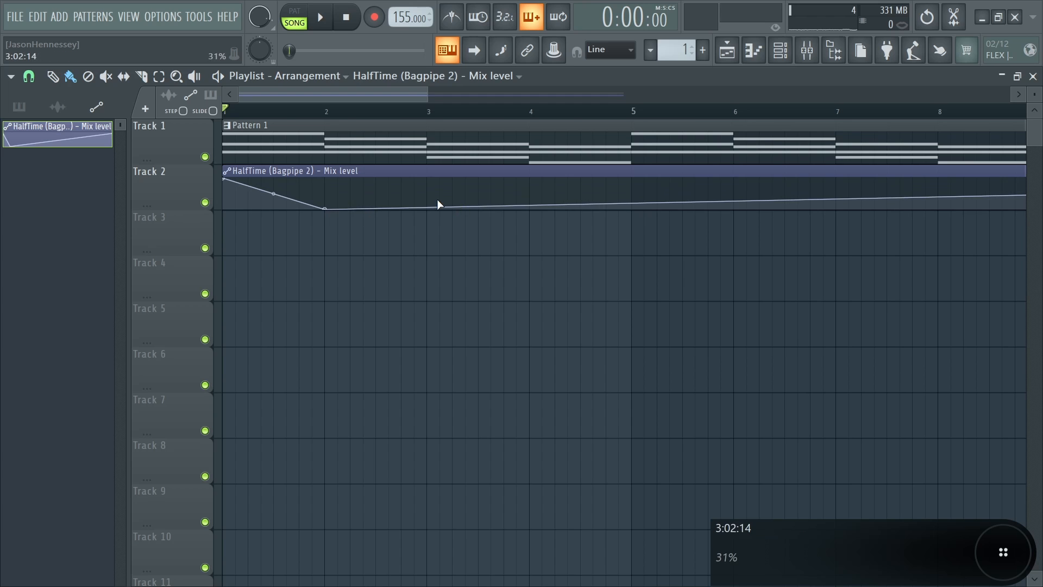
right_click(424, 182)
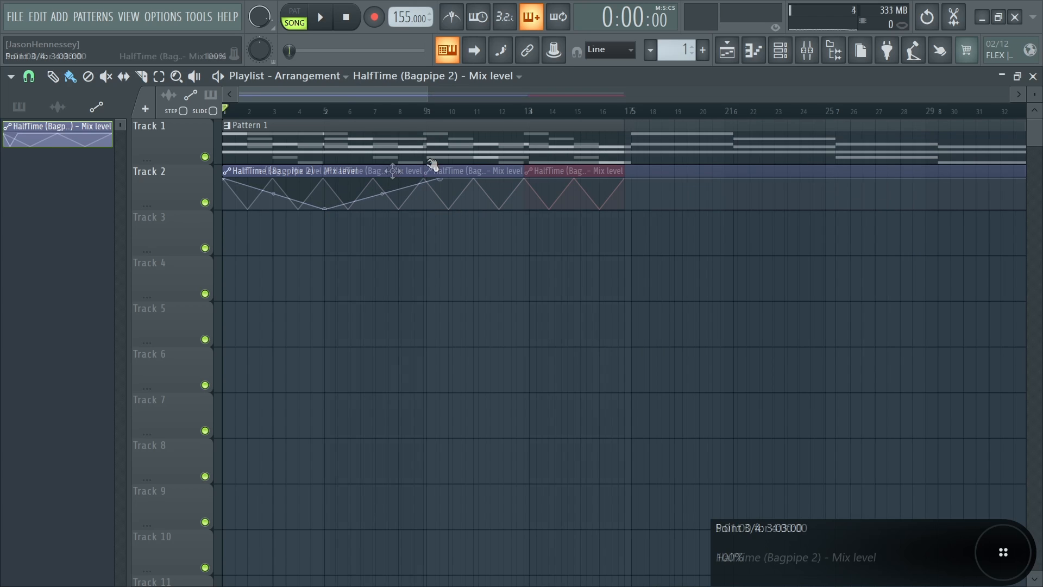
key(space)
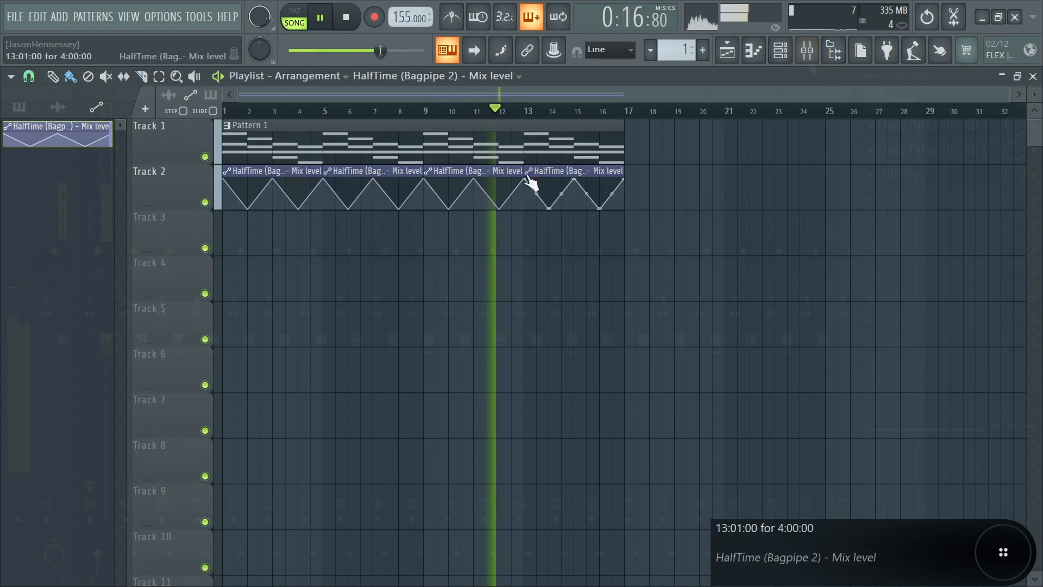
Stop playback and slightly lower the maximum level of the HalfTime mix-level automation clip
key(space)
double_click(474, 173)
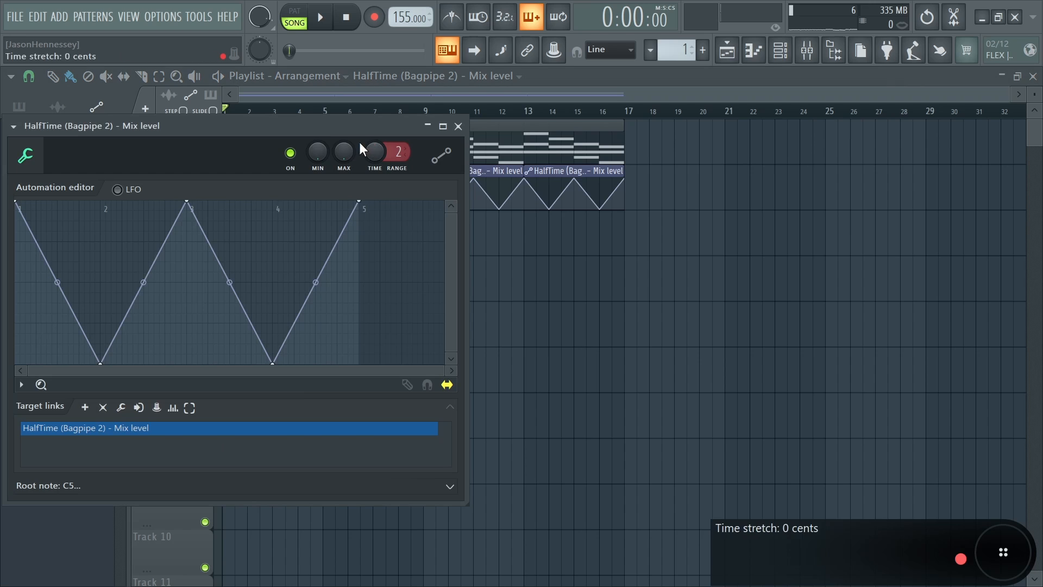
drag(342, 152, 343, 158)
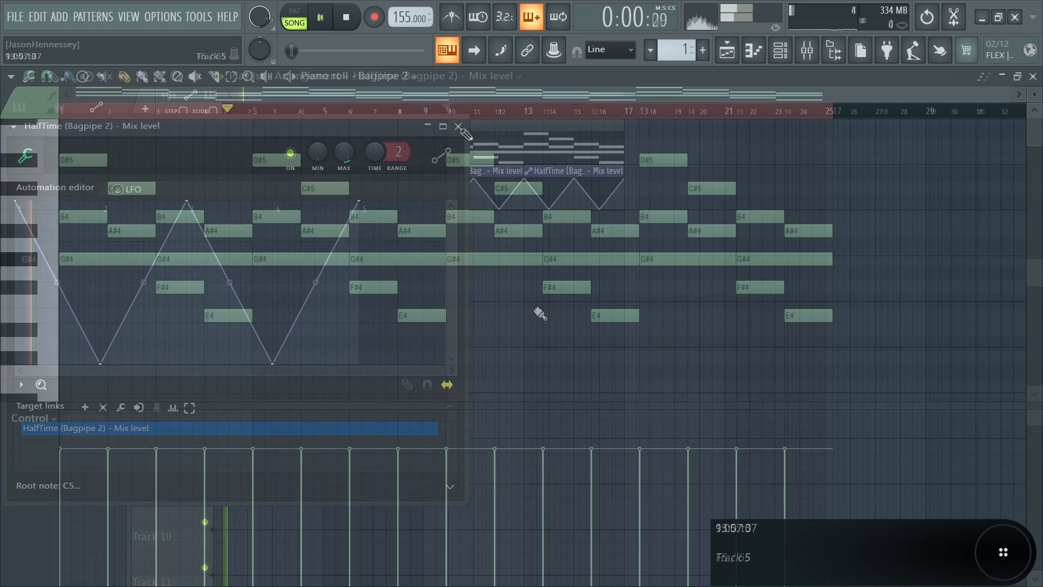
drag(459, 144, 875, 350)
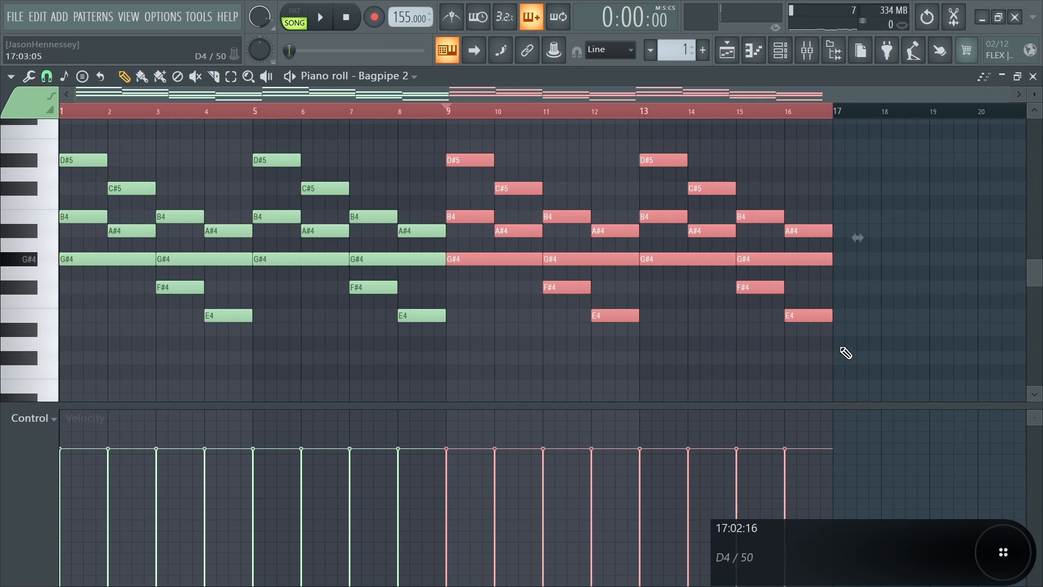
scroll(843, 351, up, 2)
click(902, 210)
scroll(419, 286, down, 3)
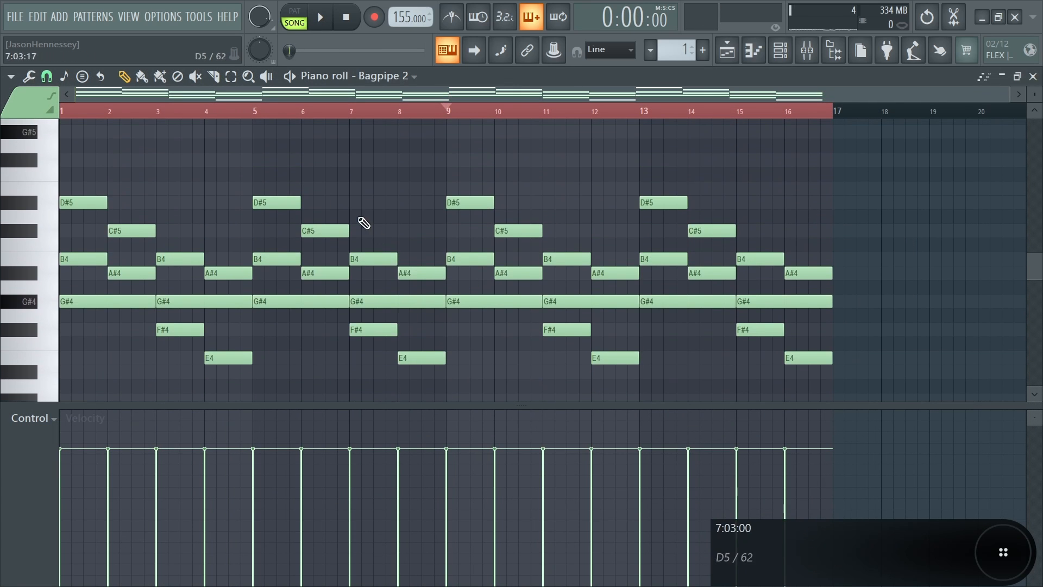
drag(259, 134, 813, 422)
scroll(813, 422, down, 3)
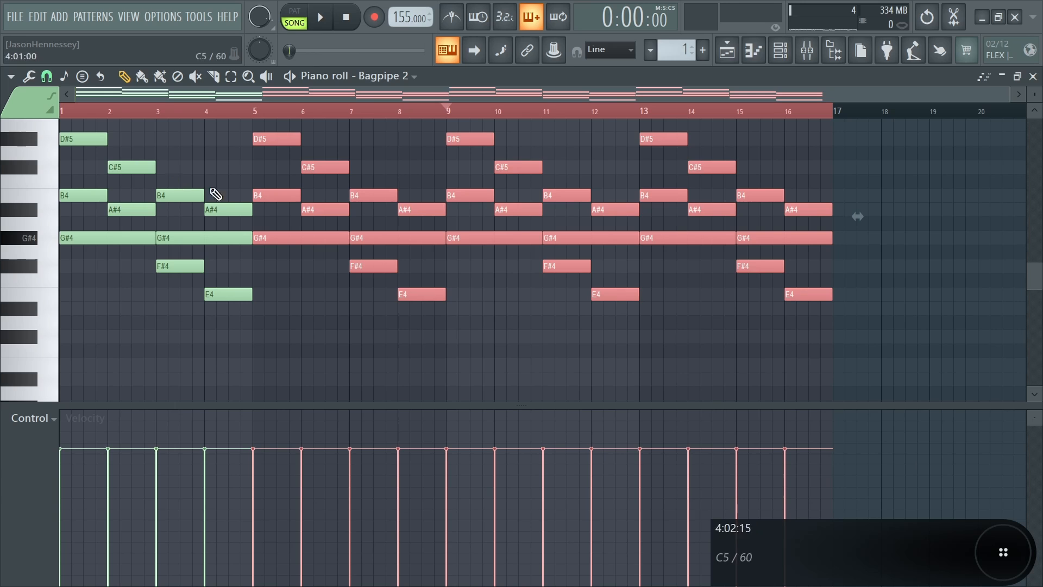
click(965, 163)
Raise the E4 note in bar 8 of the Bagpipe 2 progression one octave to E5 and play it back
scroll(340, 180, up, 6)
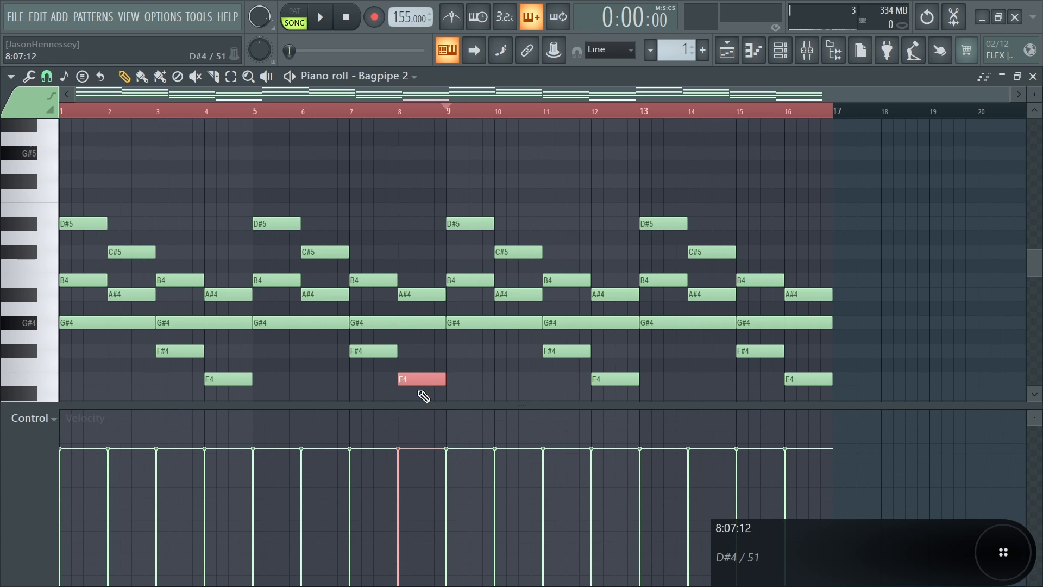
key(space)
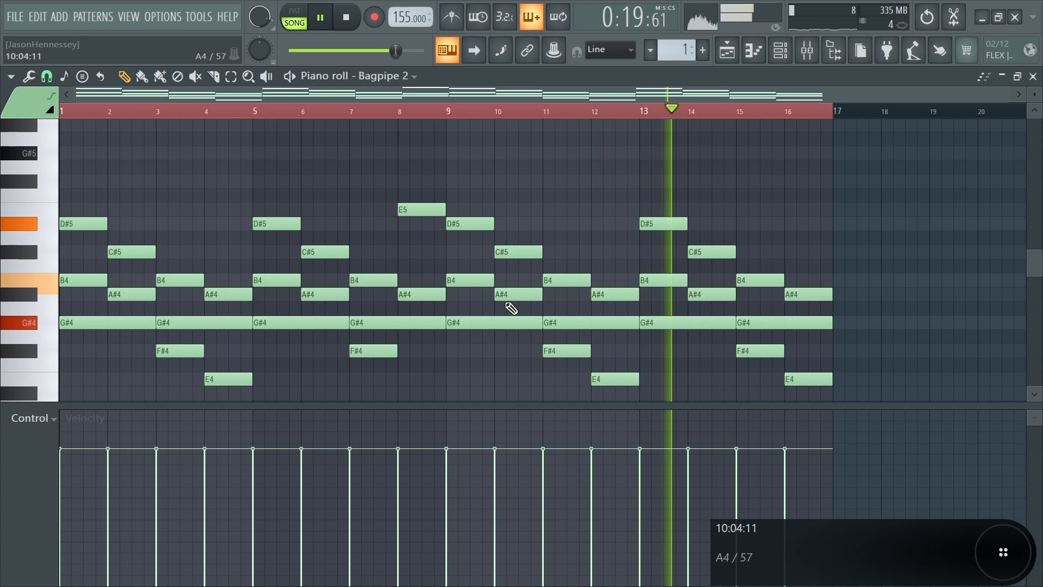
scroll(515, 305, up, 4)
scroll(549, 284, down, 4)
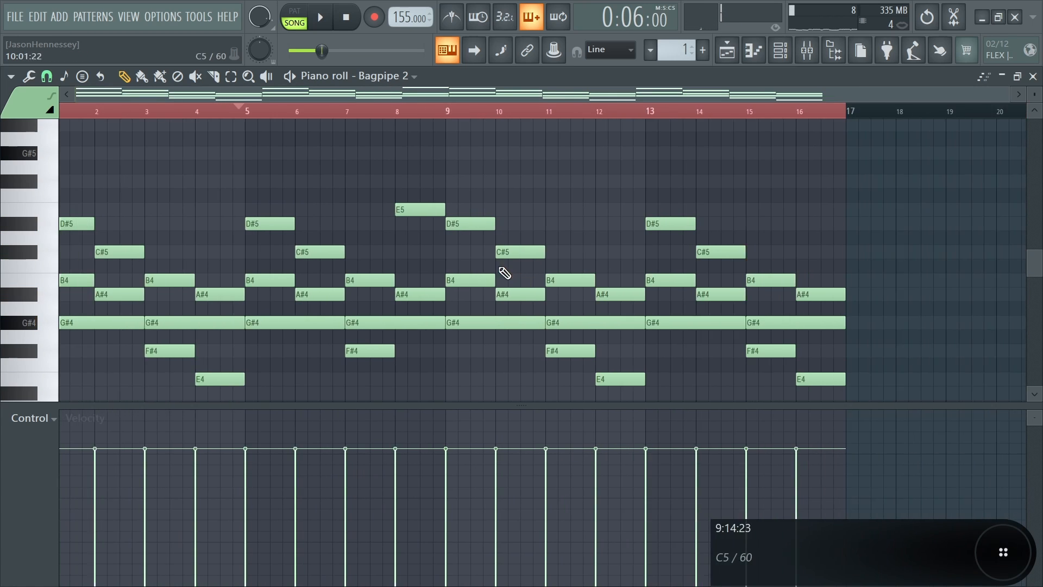
Shorten the C#5 and A#4 notes in bar 10 to half a bar and fill the second half with D#5 and B4
drag(475, 191, 623, 407)
click(538, 393)
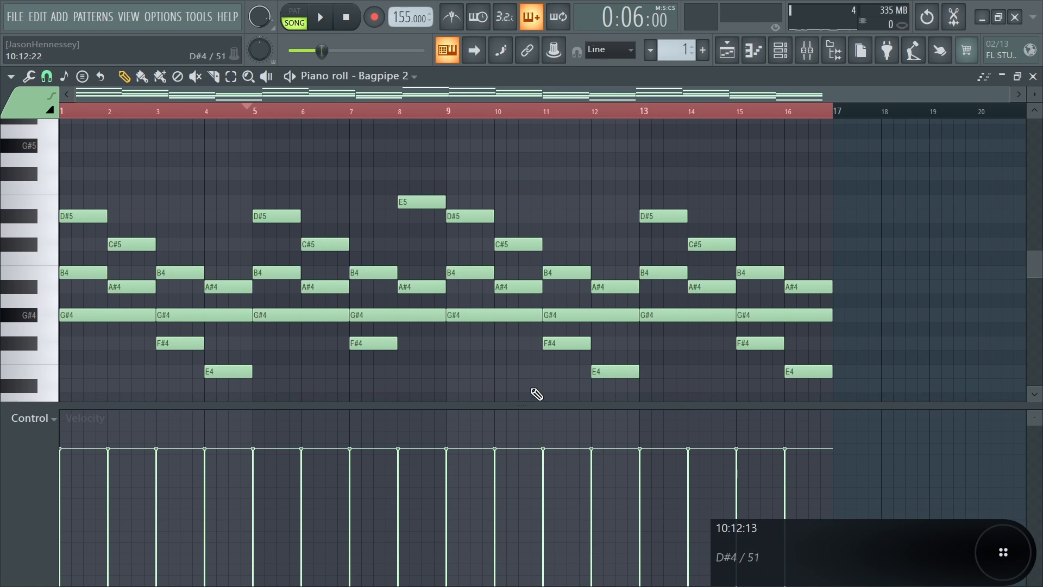
scroll(478, 366, up, 4)
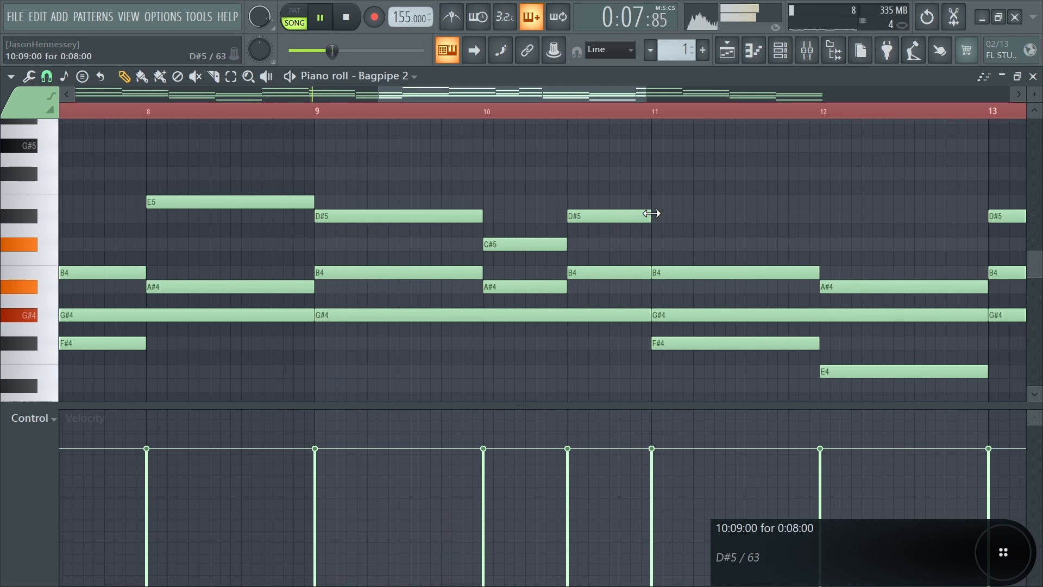
Raise the E4 note in bar 12 one octave to E5
scroll(565, 214, down, 5)
scroll(584, 250, up, 3)
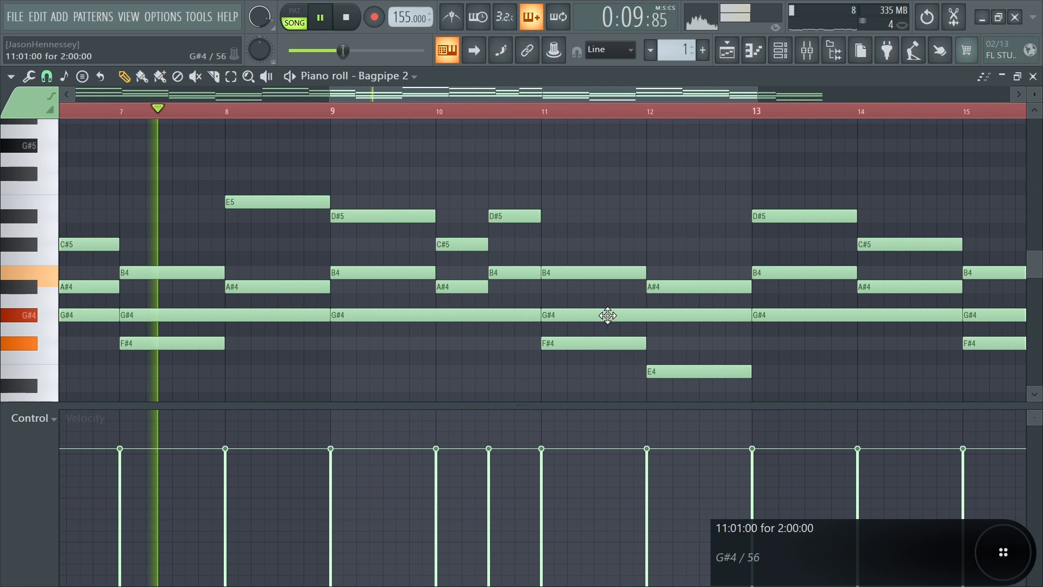
ctrl+click(600, 344)
ctrl+click(682, 369)
key(ctrl+Up)
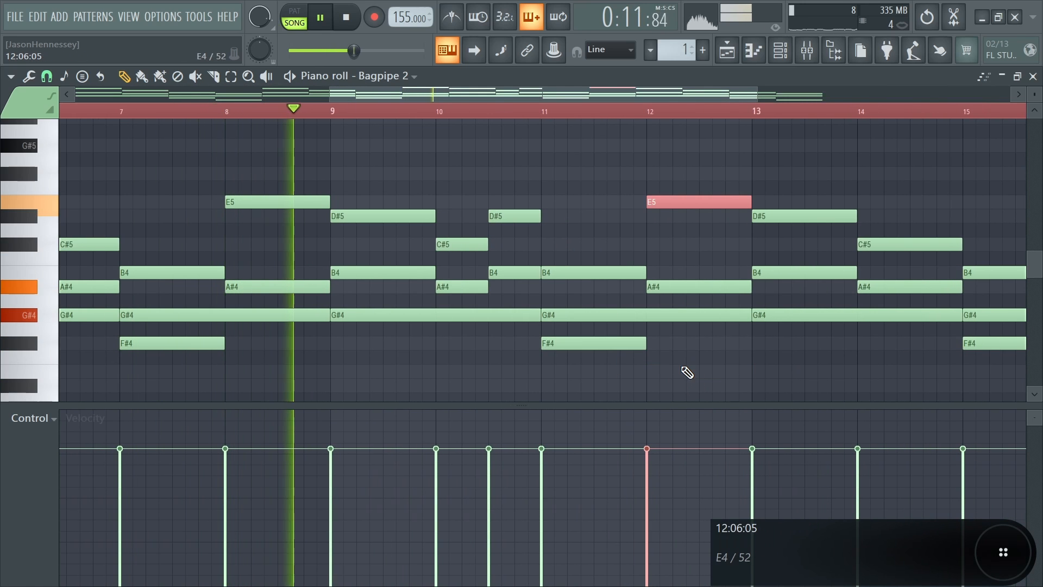
key(ctrl+d)
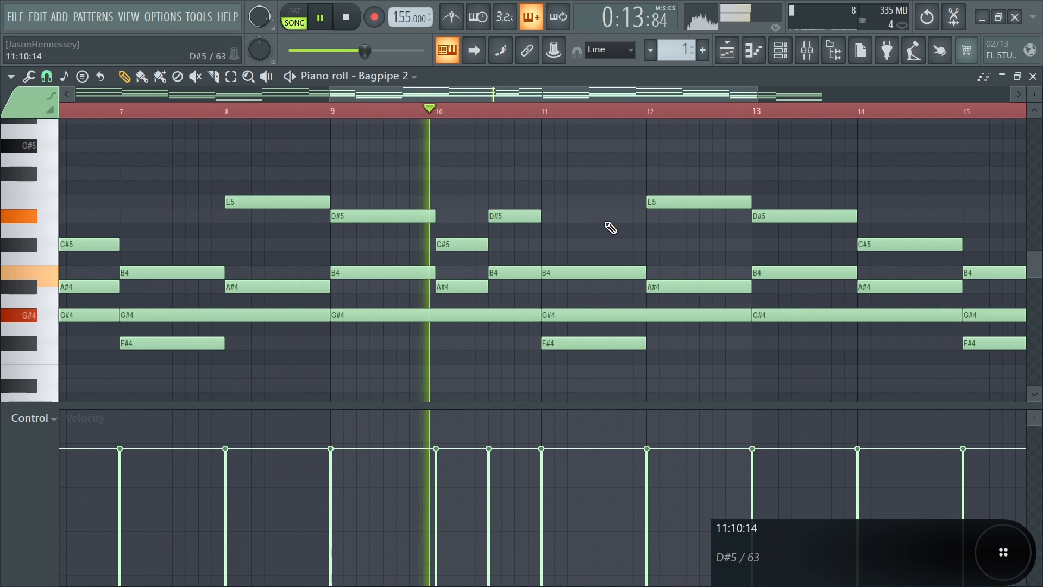
Lengthen bar 10's C#5 and A#4 notes to three beats and shorten its D#5 and B4 notes to the last beat
ctrl+scroll(516, 272, up, 4)
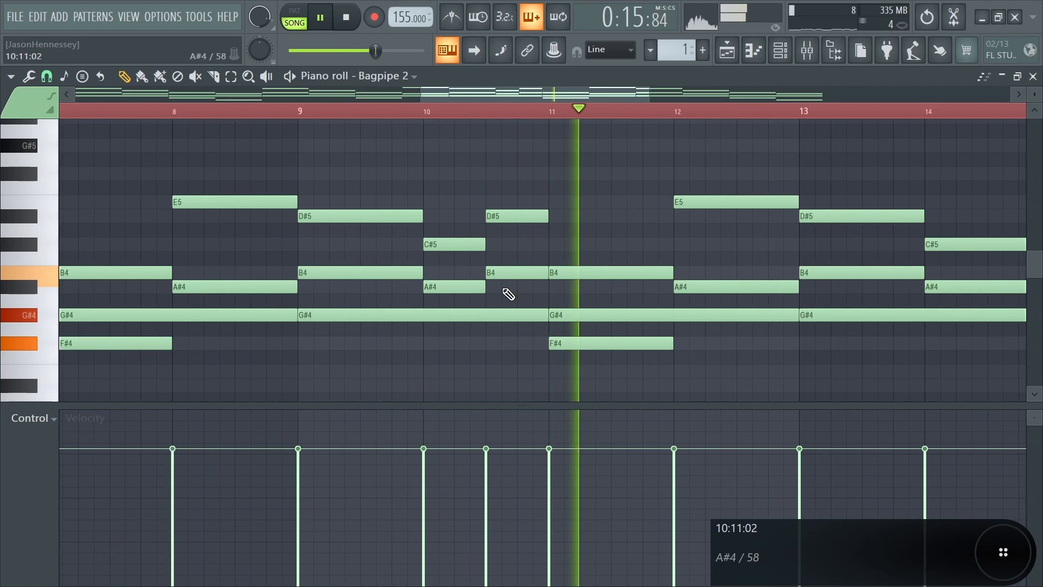
drag(510, 197, 449, 298)
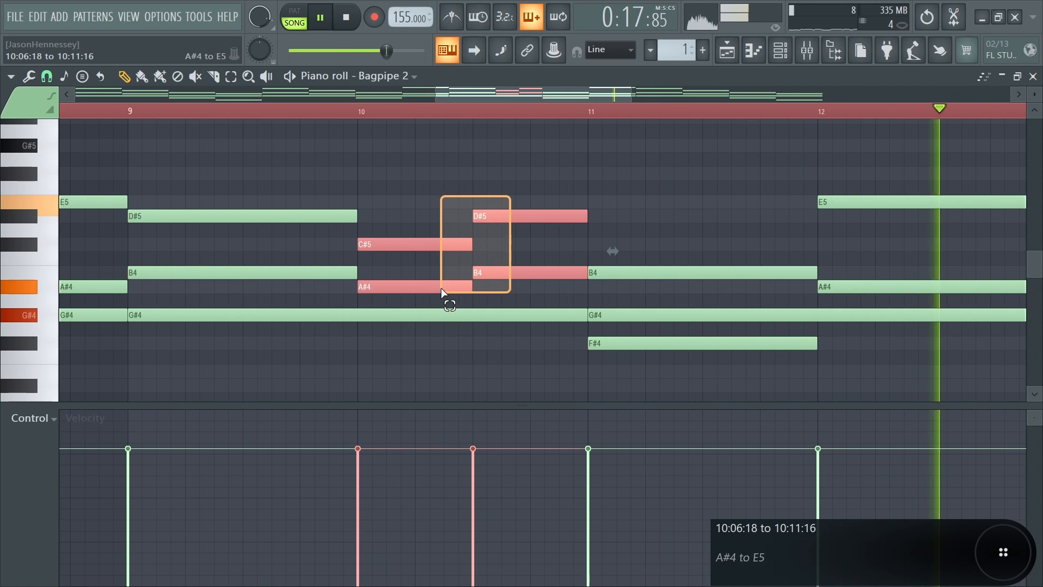
key(space)
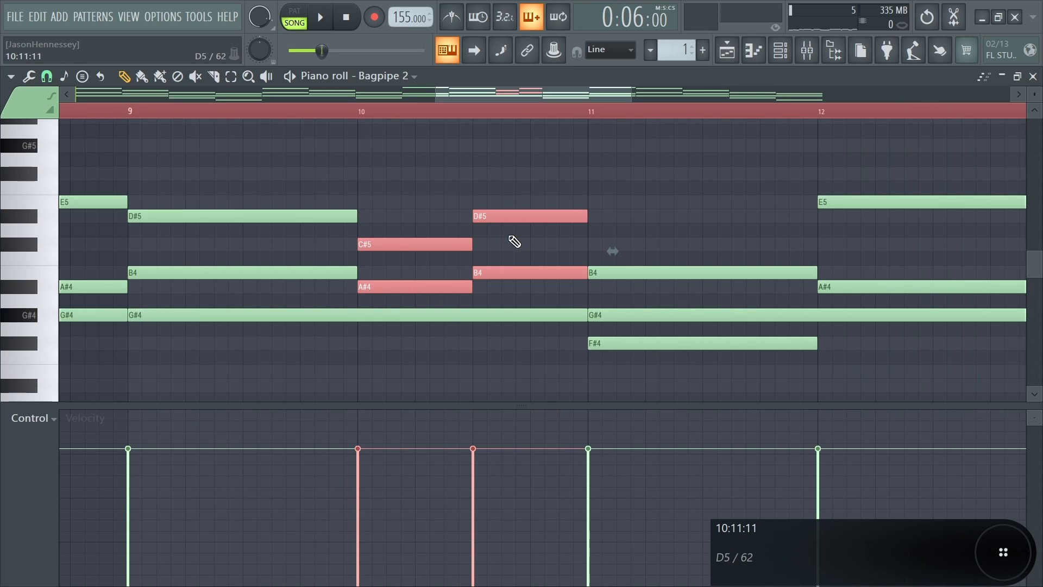
ctrl+click(462, 248)
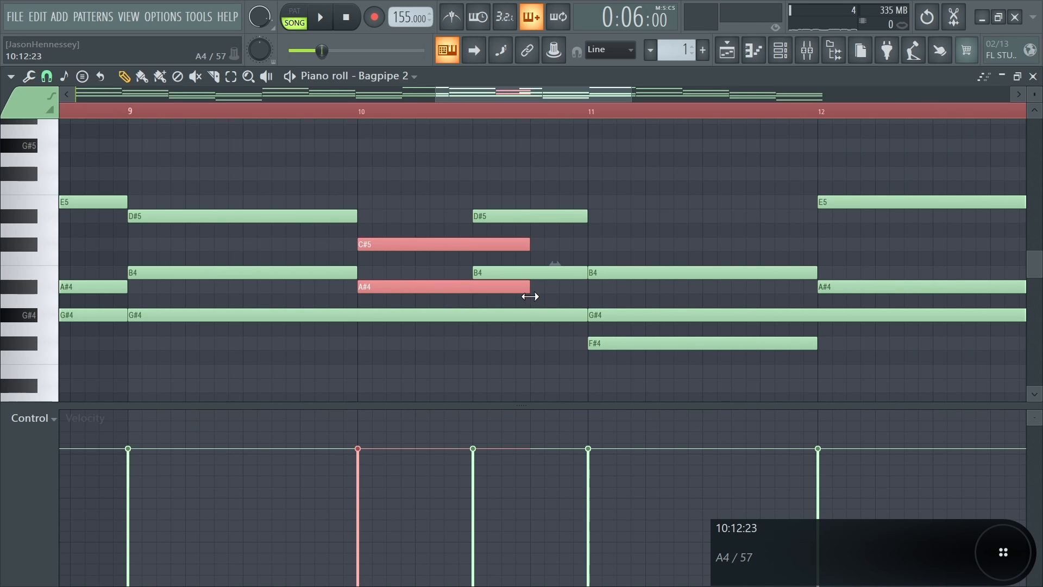
drag(550, 210, 555, 266)
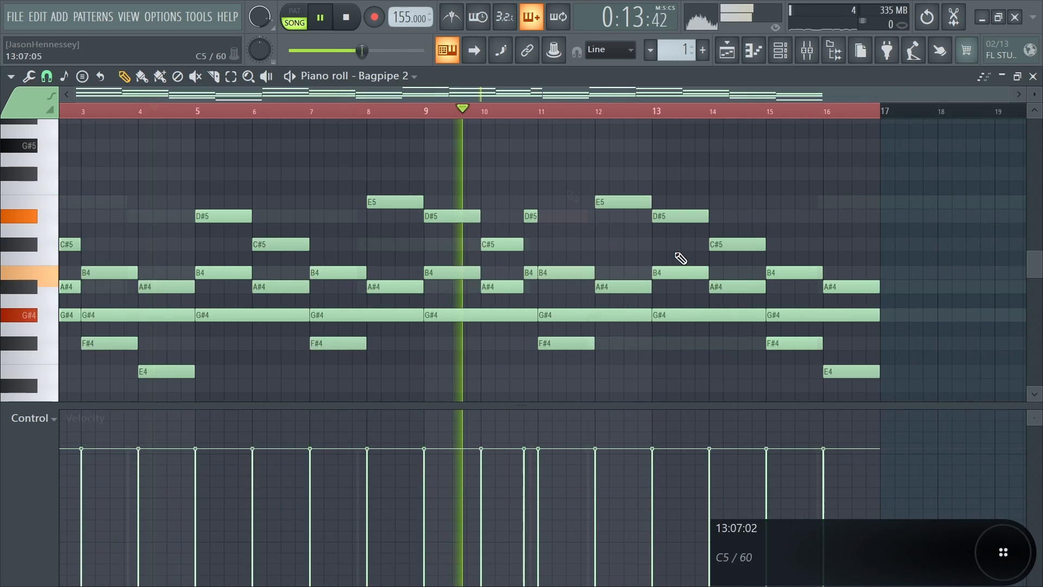
Lower the D#5 note in bar 13 one octave to D#4 and raise the F#4 note in bar 15 to F#5
drag(676, 168, 799, 397)
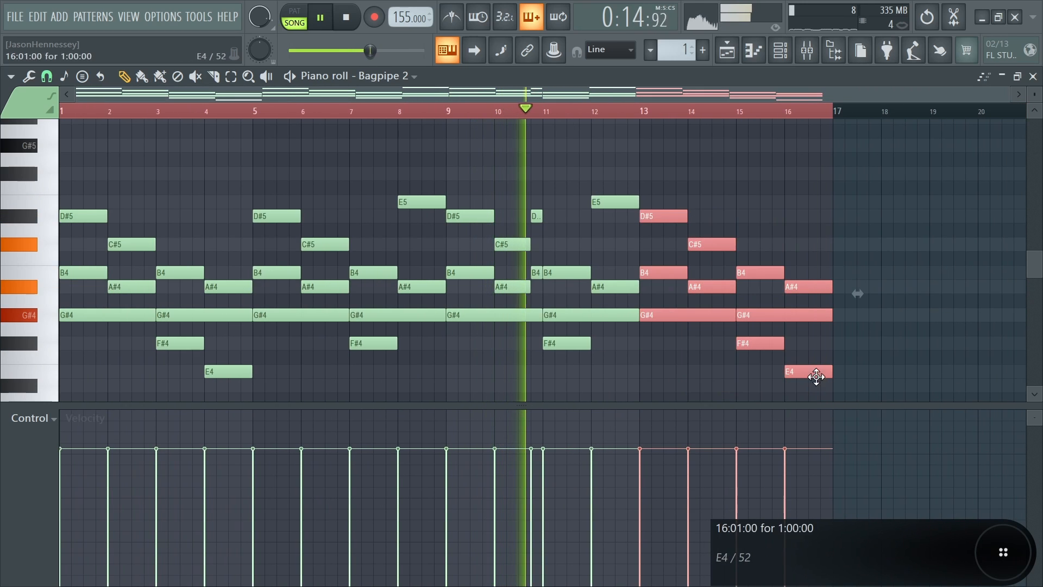
scroll(860, 211, up, 3)
ctrl+click(852, 208)
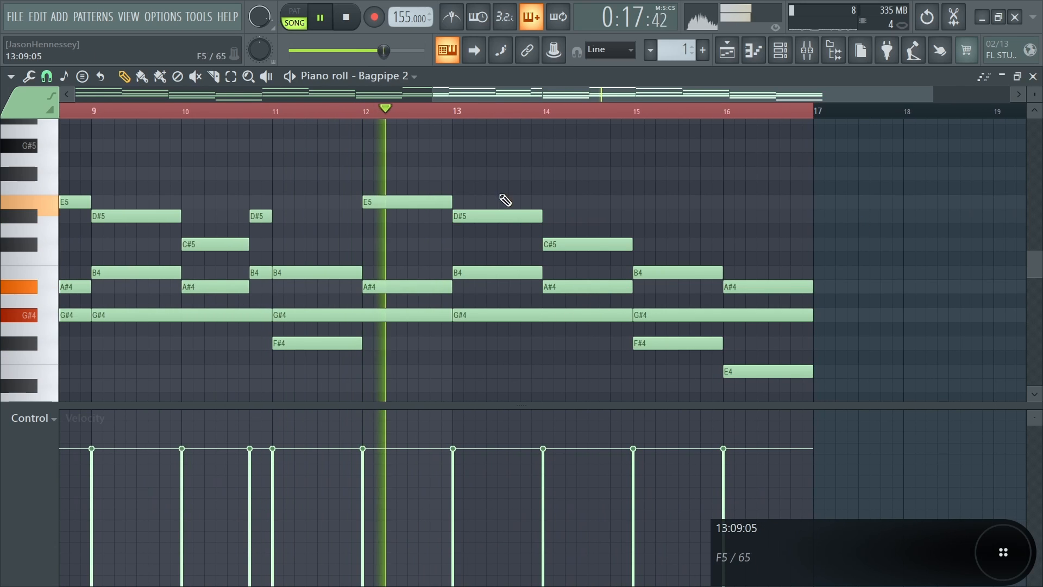
key(ctrl+Down)
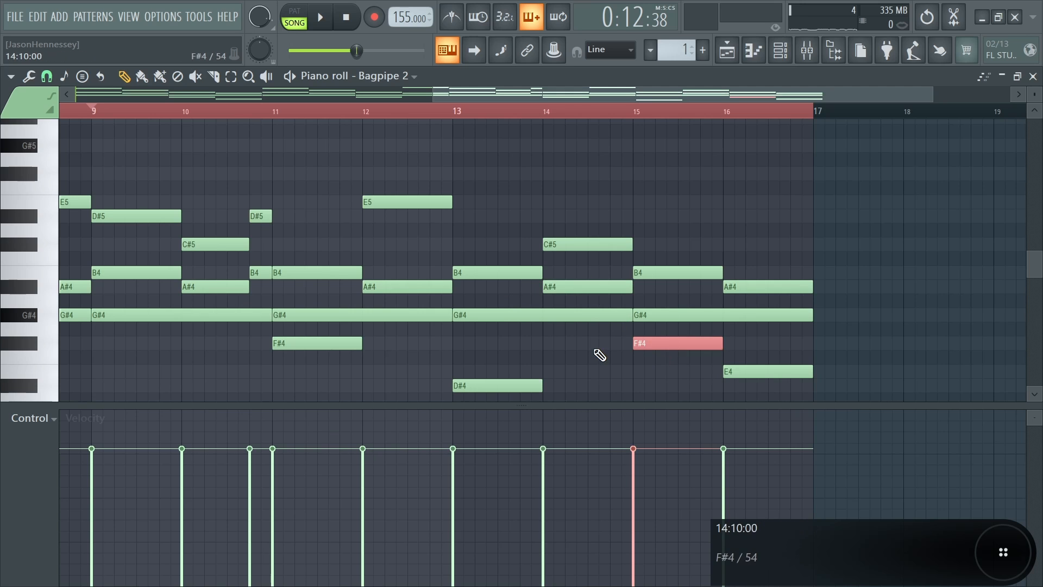
scroll(695, 331, up, 3)
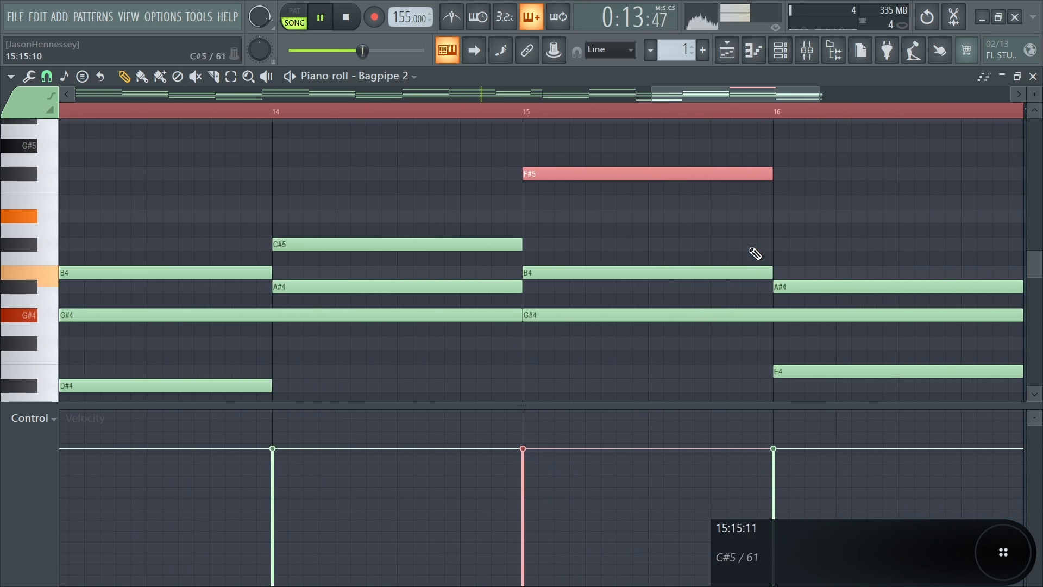
Shorten bar 14's C#5 and A#4 notes to three beats and fill the last beat with E5 and A#4
scroll(664, 210, down, 1)
scroll(648, 214, down, 1)
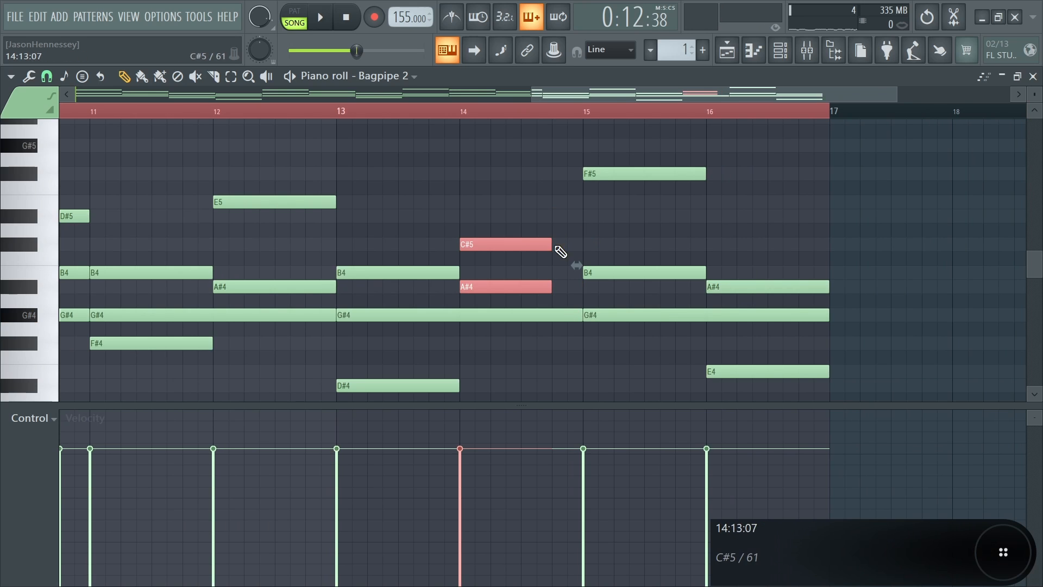
scroll(560, 252, up, 2)
drag(502, 243, 662, 242)
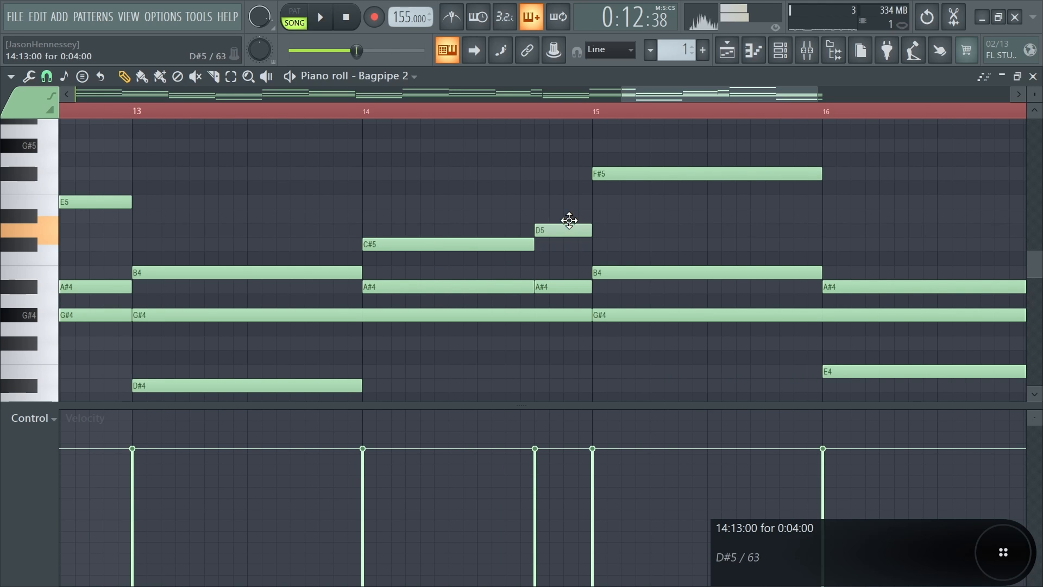
drag(569, 220, 570, 207)
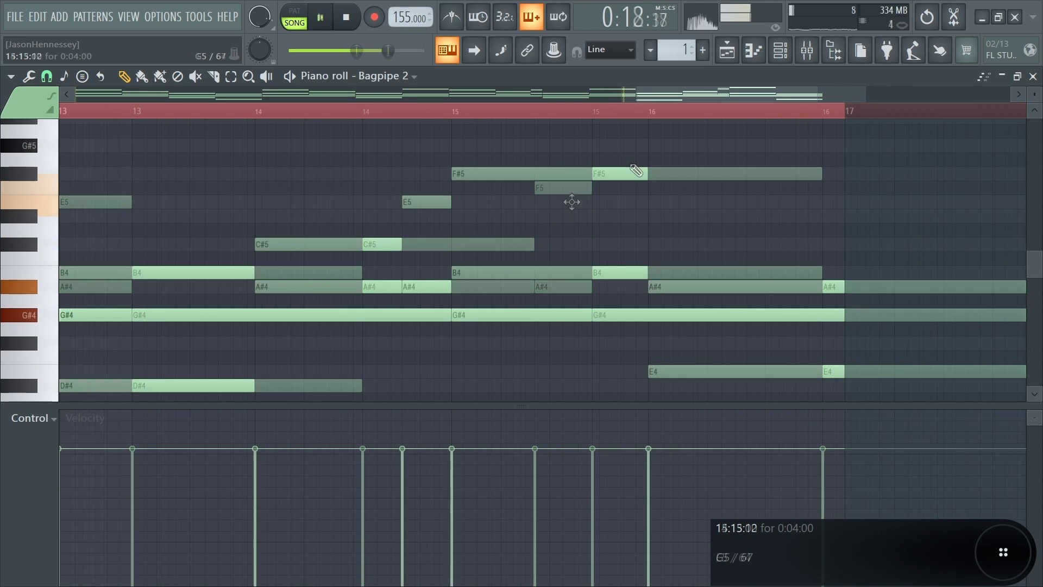
drag(629, 154, 612, 275)
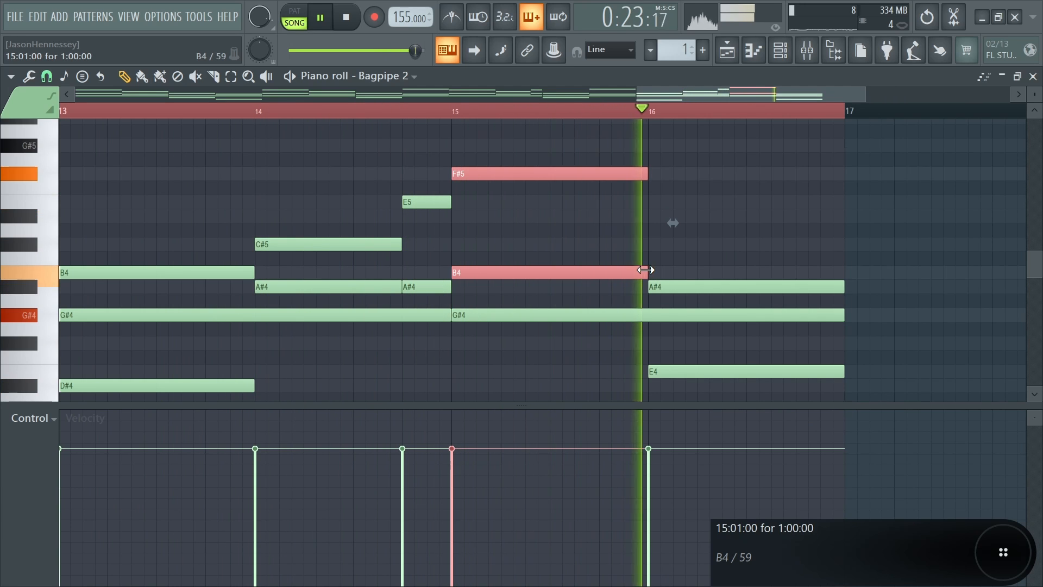
ctrl+click(776, 227)
scroll(778, 227, up, 1)
scroll(788, 225, down, 5)
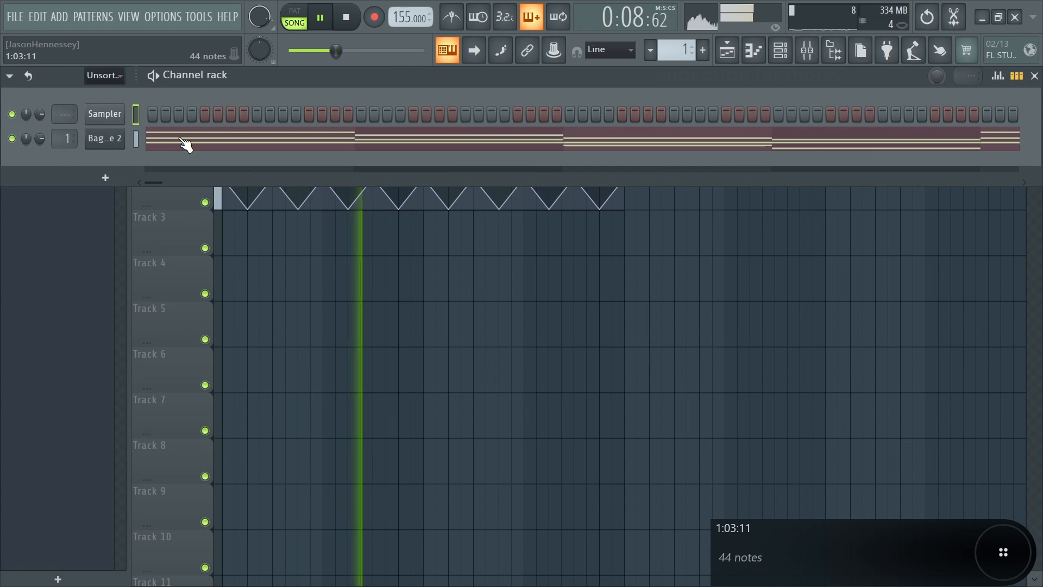
Pan the long G#4 notes of the Bagpipe 2 progression to differing sides, with the one at bar 3 about 77% right
click(412, 144)
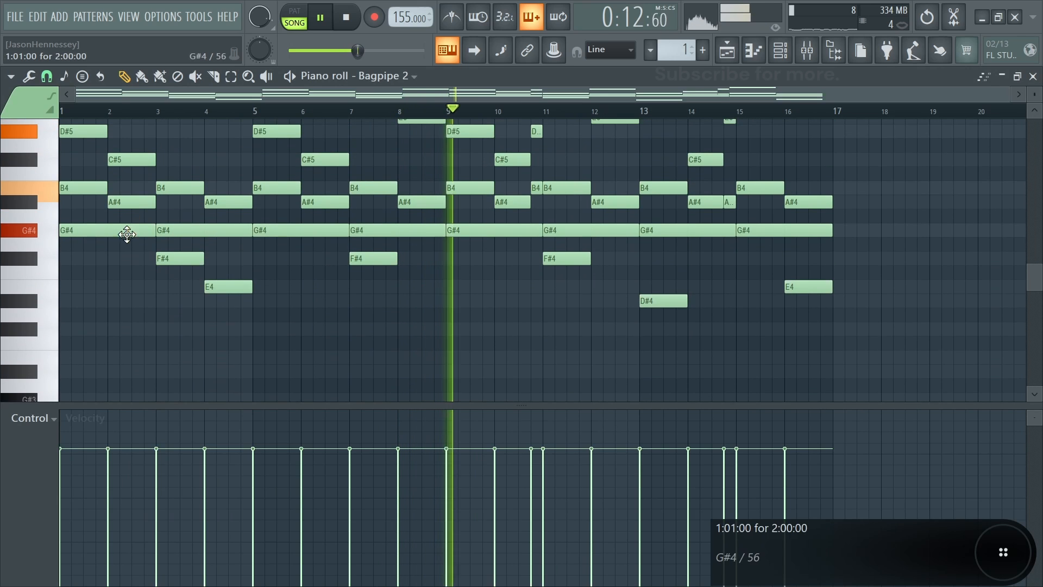
drag(139, 231, 813, 245)
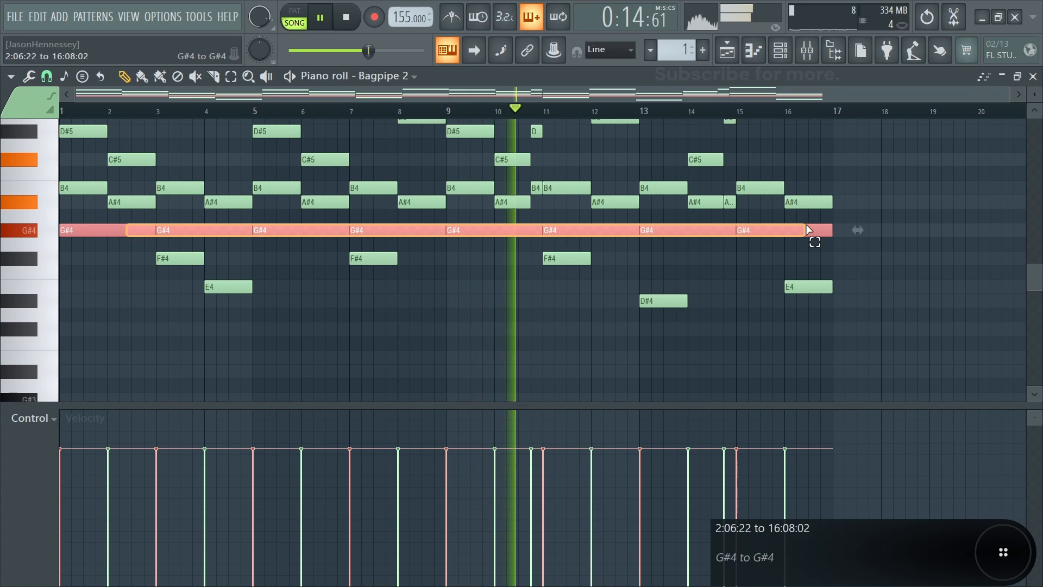
scroll(48, 421, up, 3)
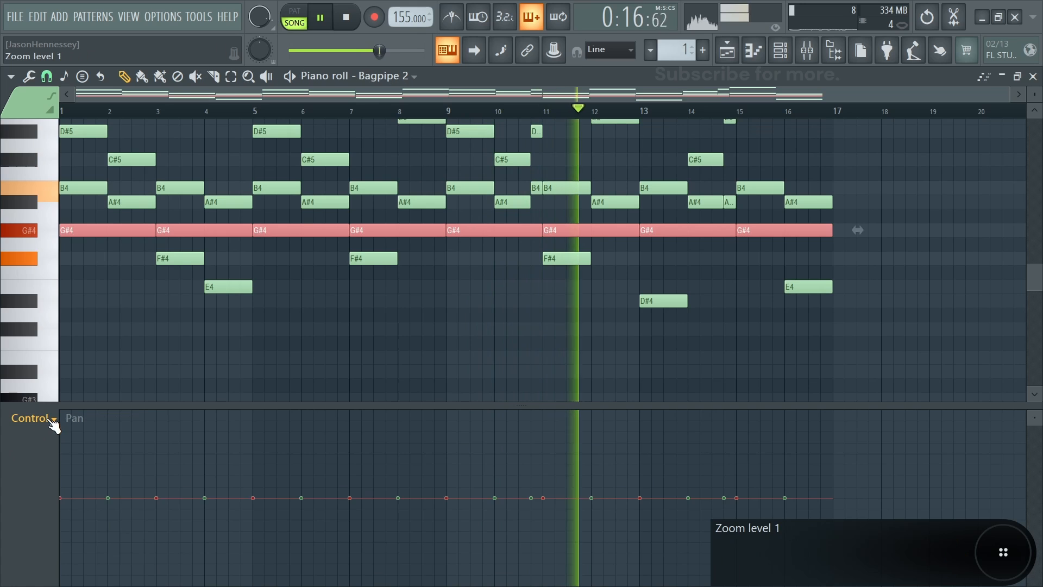
drag(175, 442, 182, 432)
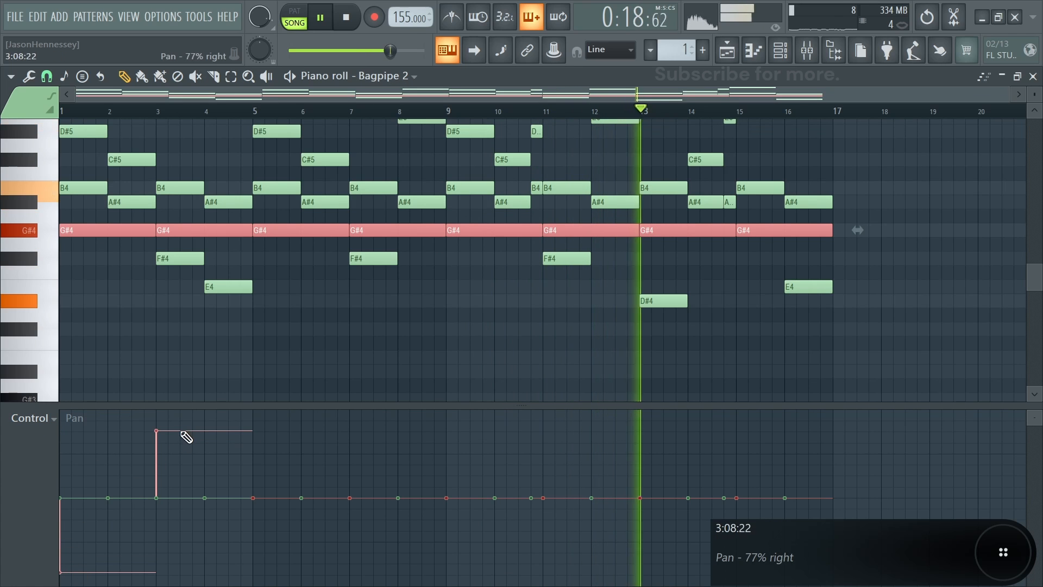
click(474, 564)
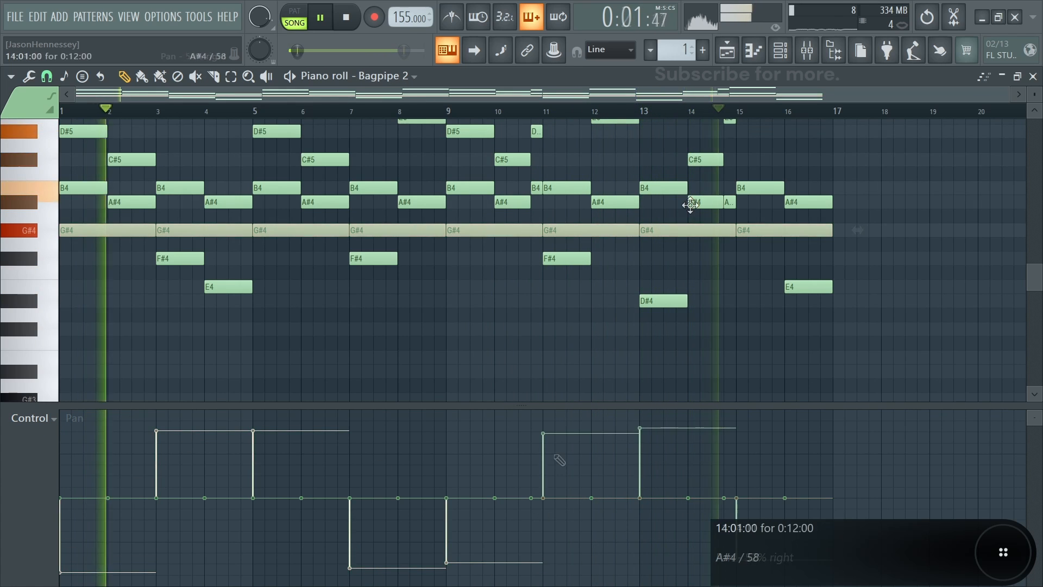
Randomize the velocities of all notes in the Bagpipe 2 progression
key(ctrl+a)
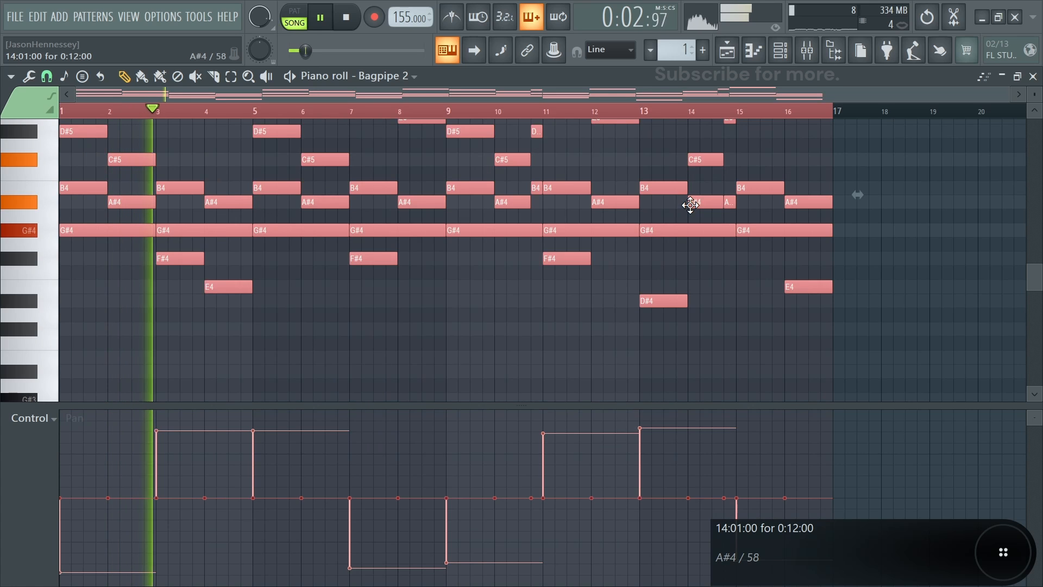
key(alt+r)
click(606, 454)
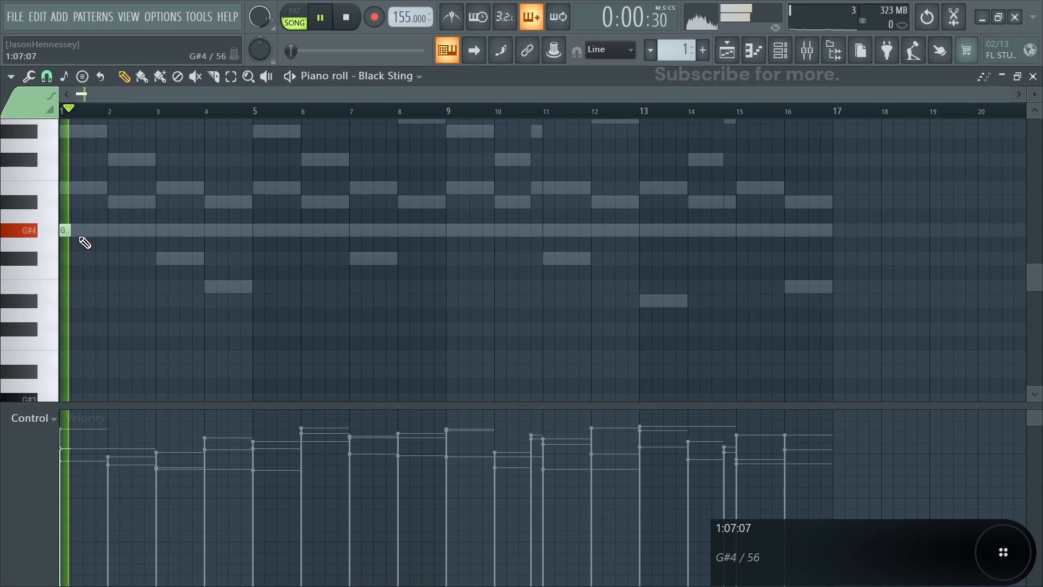
Follow the Black Sting G#4 in bar 1 with one-beat B4 and C#5 notes
scroll(10, 245, up, 4)
scroll(9, 290, up, 4)
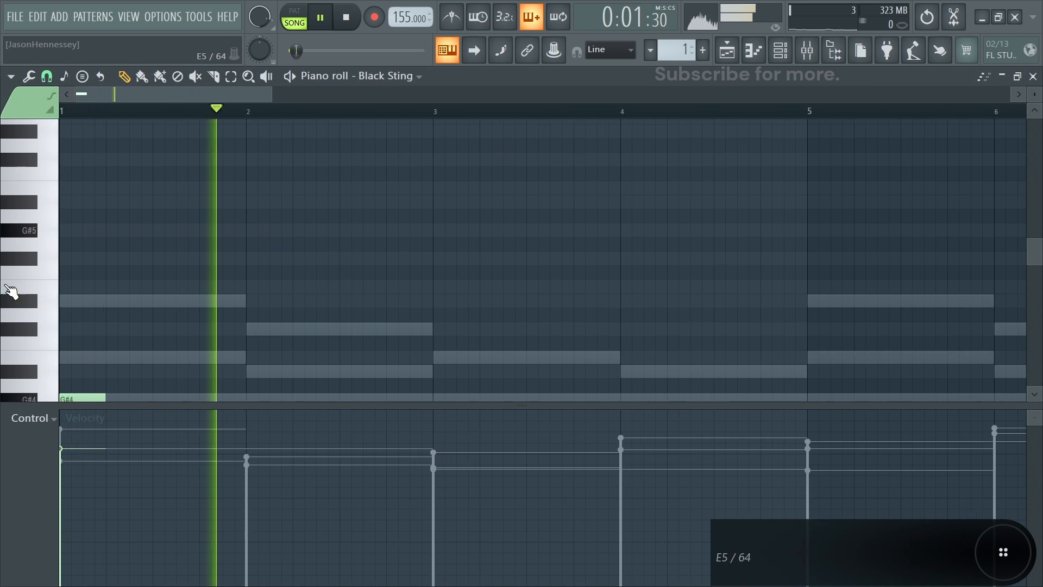
scroll(11, 289, down, 1)
key(space)
click(124, 320)
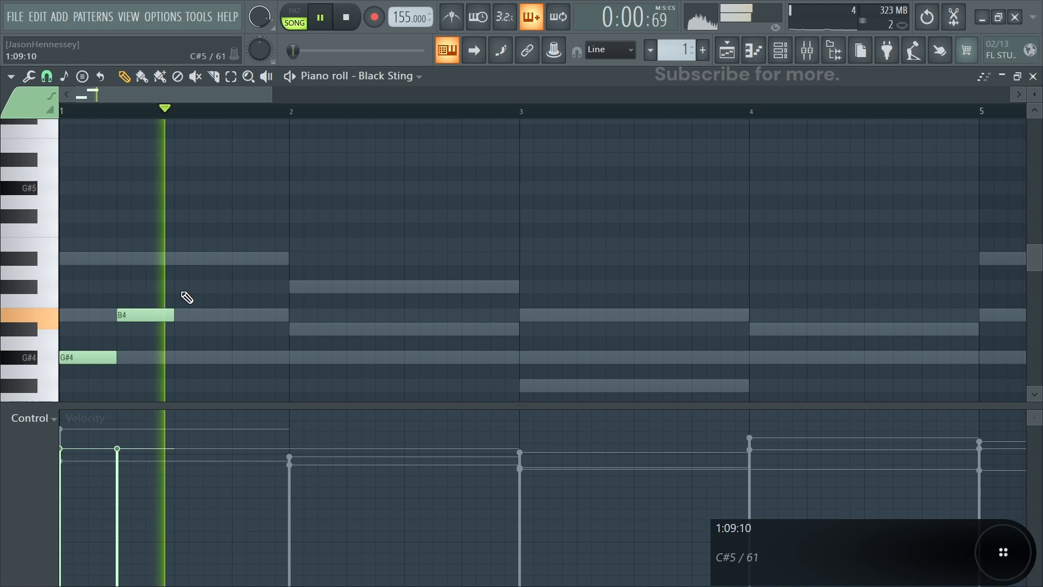
Copy the three-note phrase from bar 1 to bar 3 and lower the copy to F#4, G#4 and B4
drag(251, 251, 549, 360)
click(551, 343)
scroll(552, 326, down, 1)
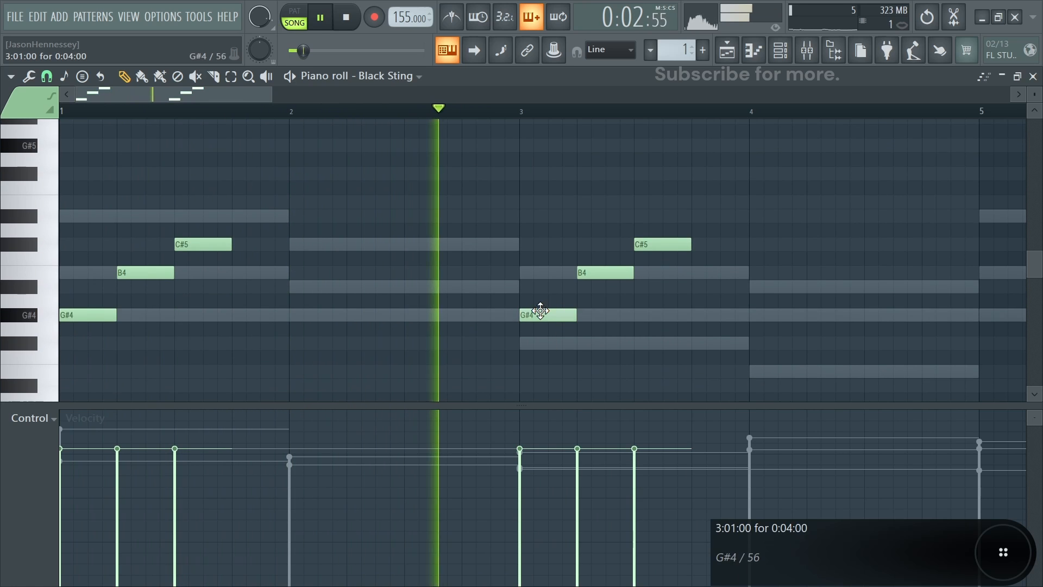
key(space)
drag(606, 270, 605, 314)
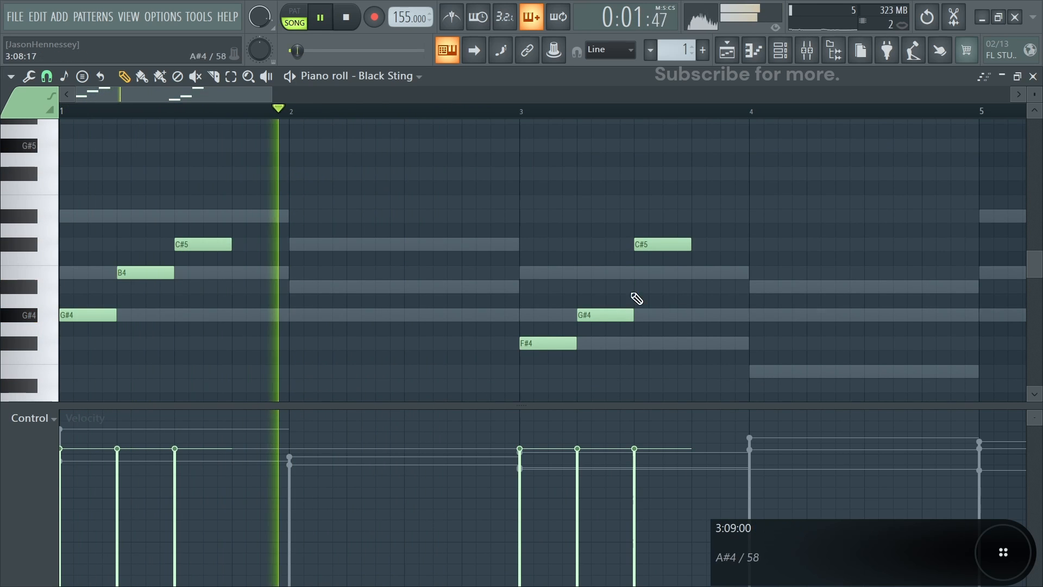
drag(656, 247, 656, 272)
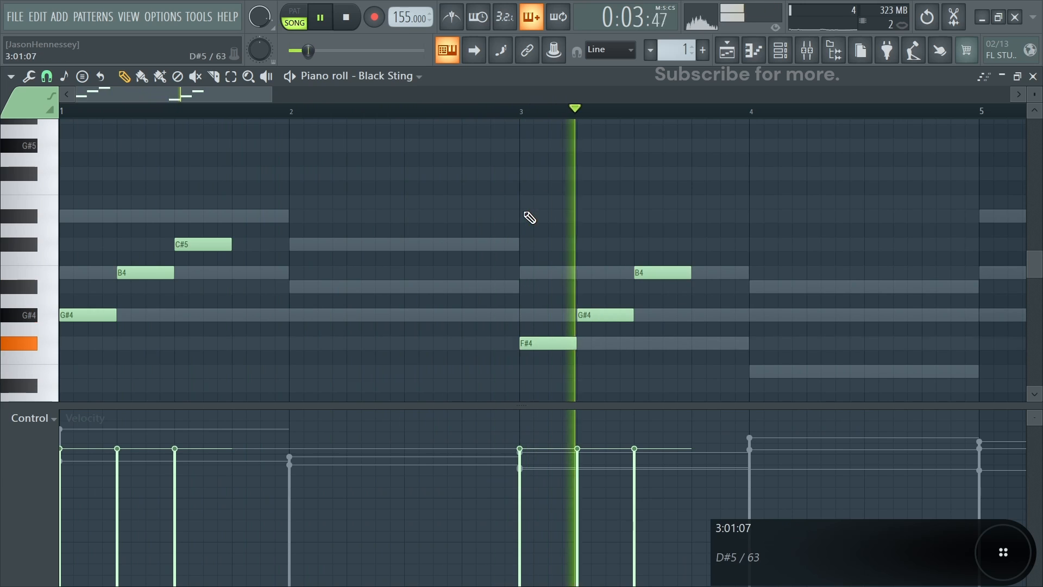
Add an ascending phrase of one-beat E4, G#4 and A#4 notes at the start of bar 4
scroll(426, 245, down, 2)
drag(382, 194, 48, 379)
key(space)
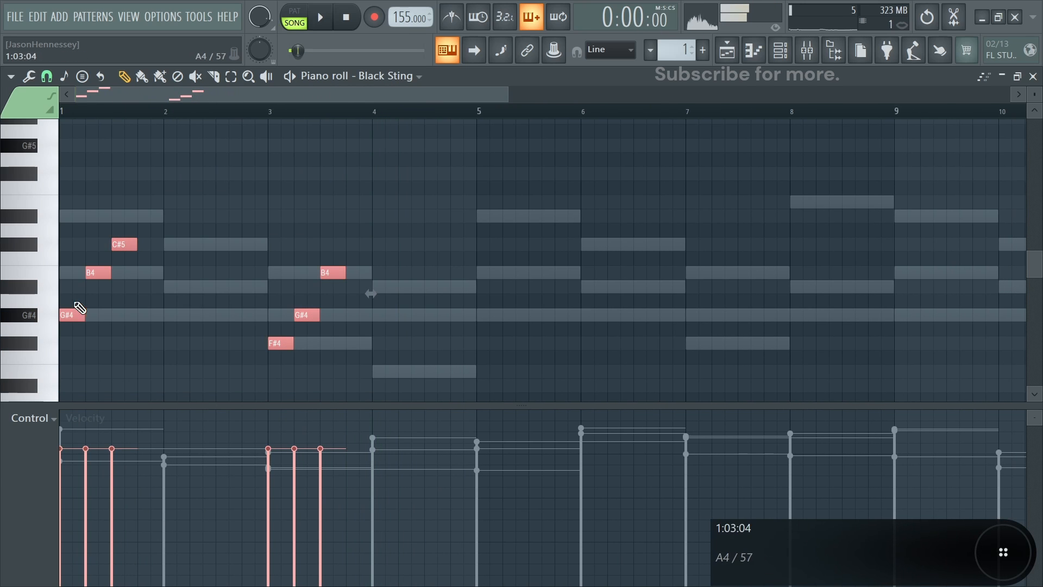
click(384, 371)
click(407, 315)
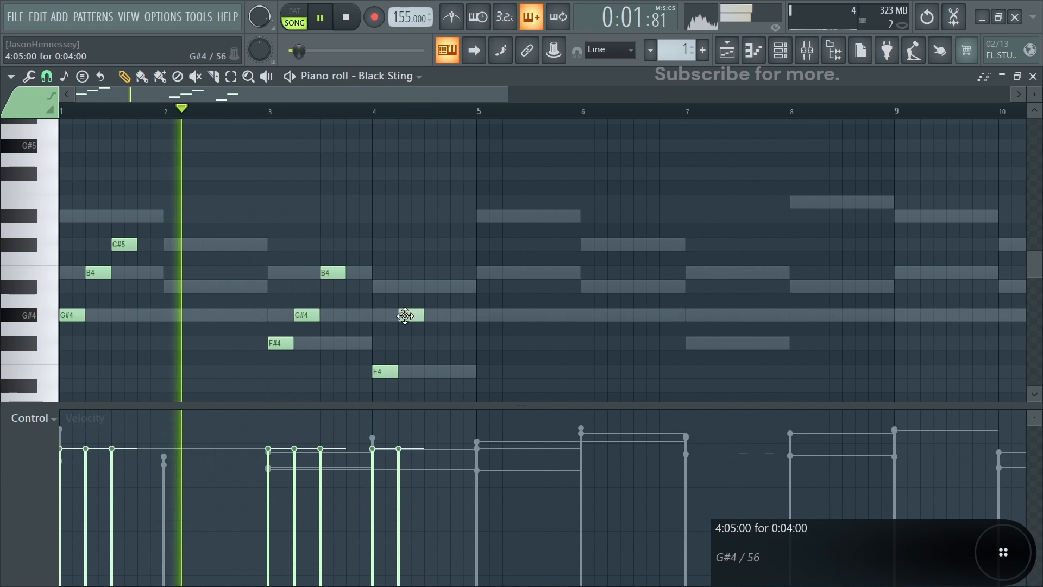
click(431, 286)
Copy the four-bar melody to bar 5 and reverse the bar 7 phrase to B4, G#4, F#4
scroll(384, 238, down, 2)
drag(267, 184, 50, 387)
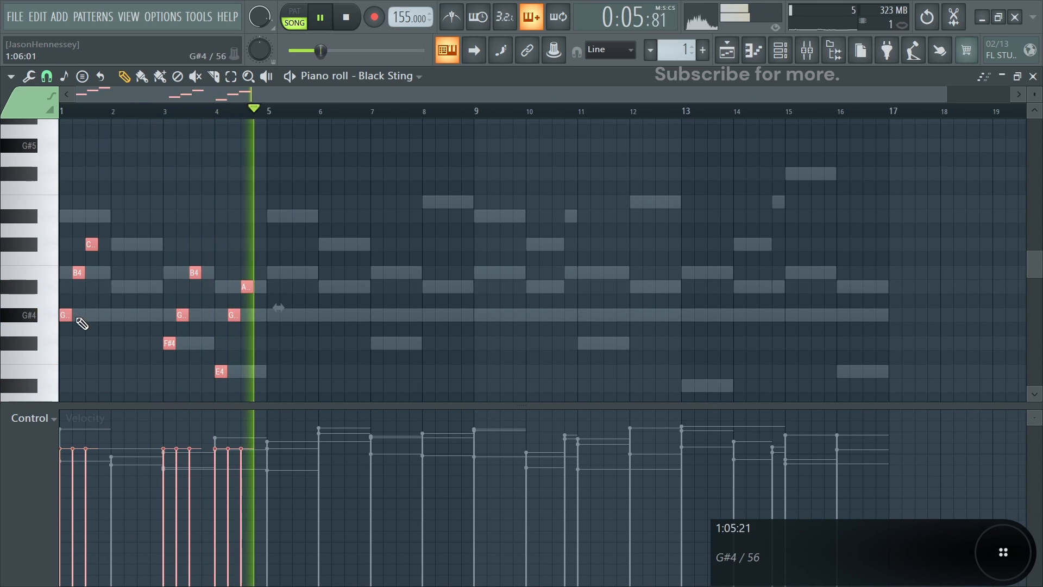
drag(66, 316, 273, 315)
click(354, 309)
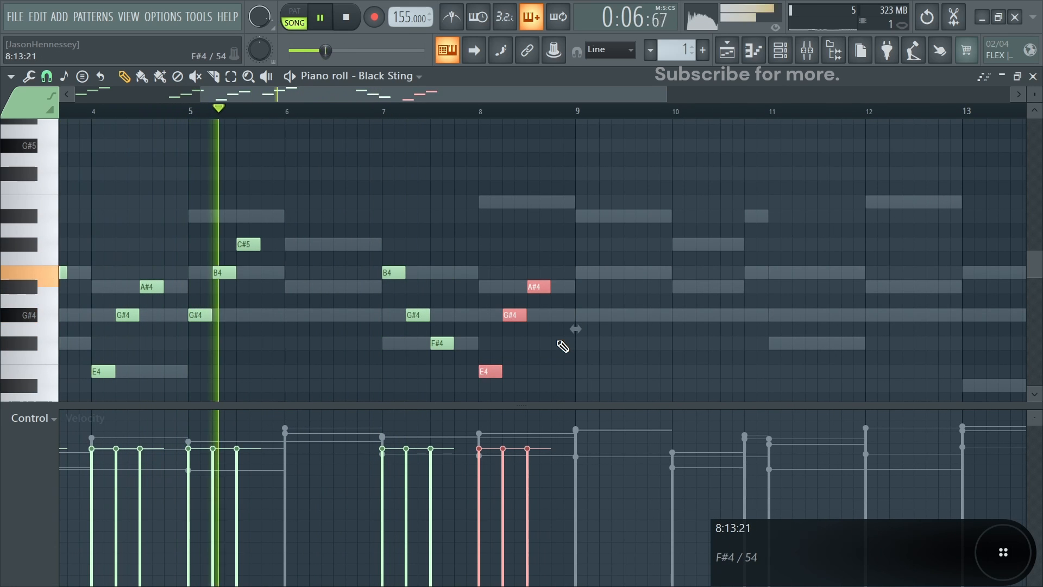
ctrl+click(430, 199)
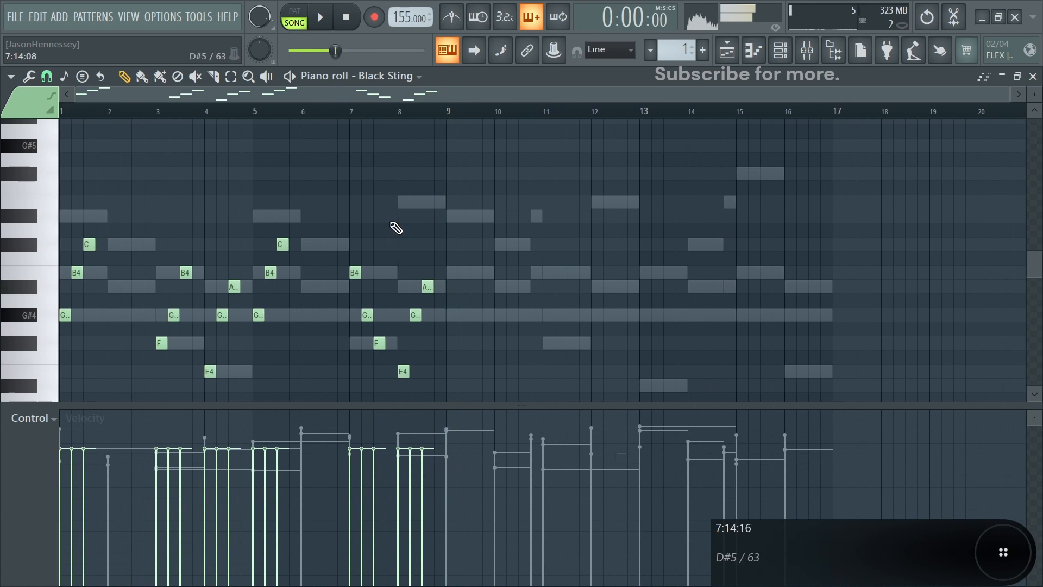
Copy the eight-bar Black Sting melody to bar 9 to fill all sixteen bars
key(space)
drag(482, 196, 61, 399)
drag(67, 213, 452, 211)
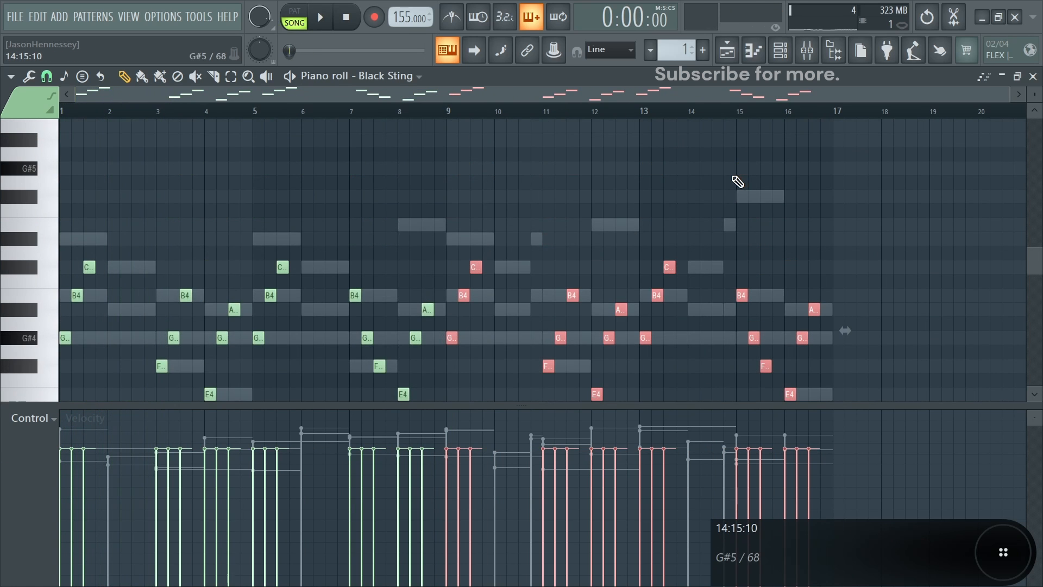
Raise the entire Black Sting melody two octaves
key(ctrl+a)
key(ctrl+Up)
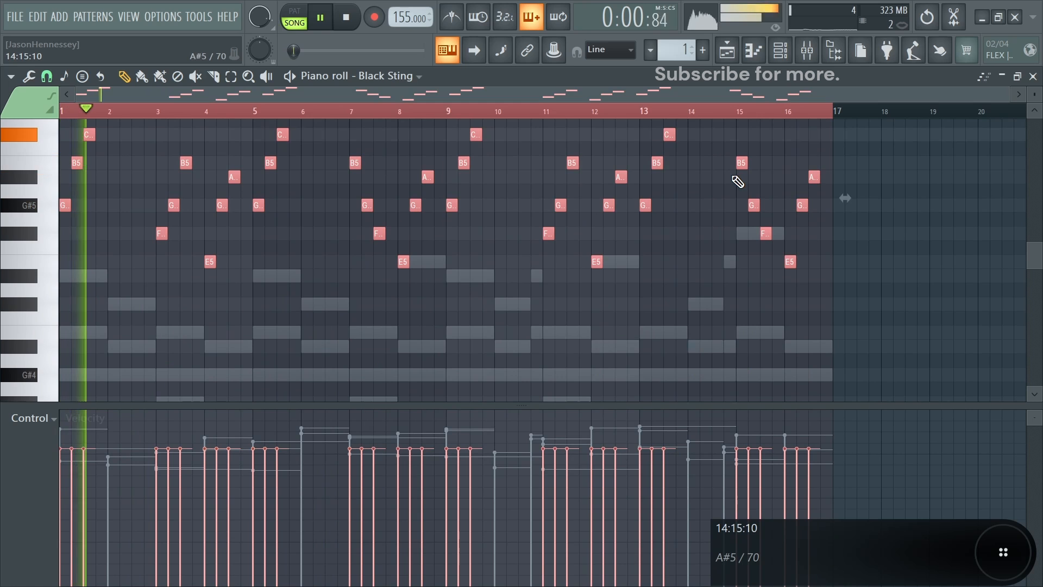
key(ctrl+Up)
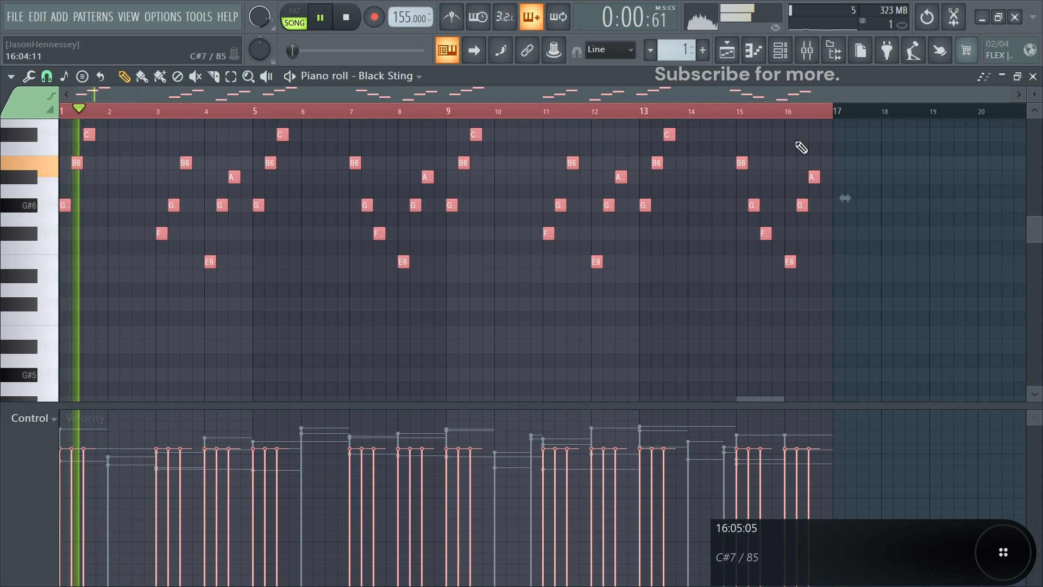
Add Fruity Chorus to the second effect slot of mixer Insert 1
click(789, 47)
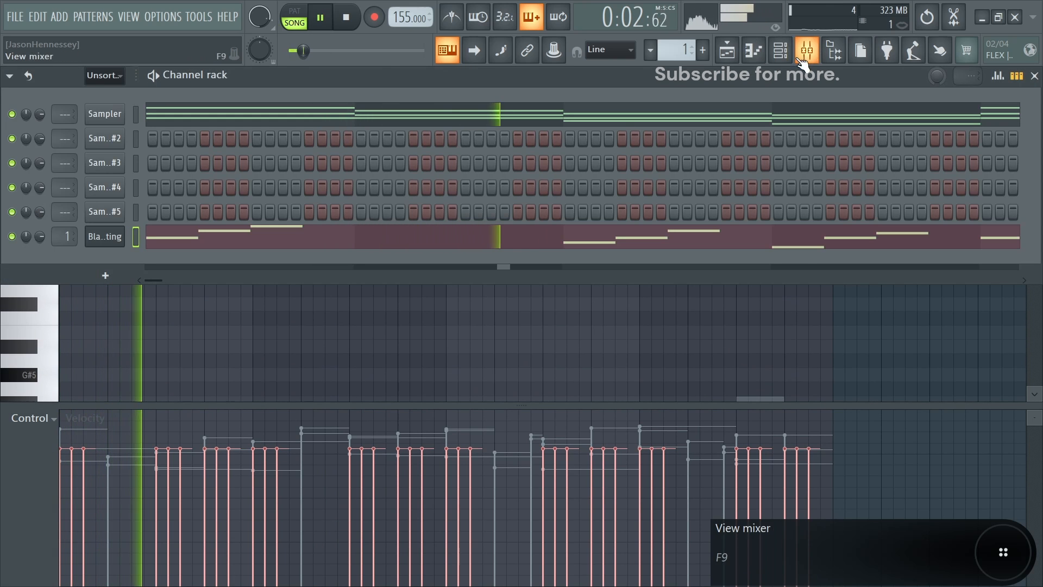
click(803, 59)
click(930, 150)
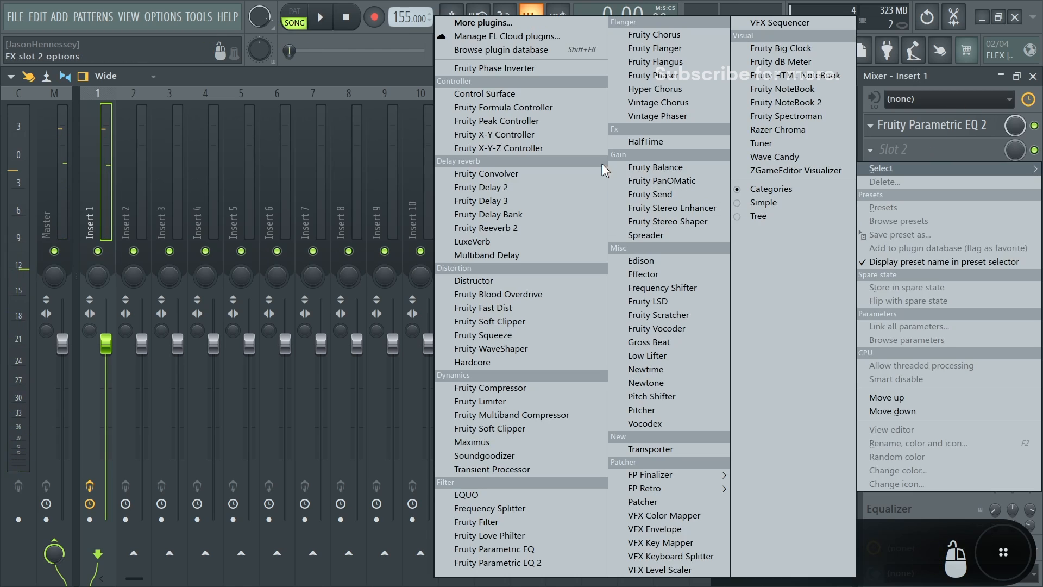
click(654, 34)
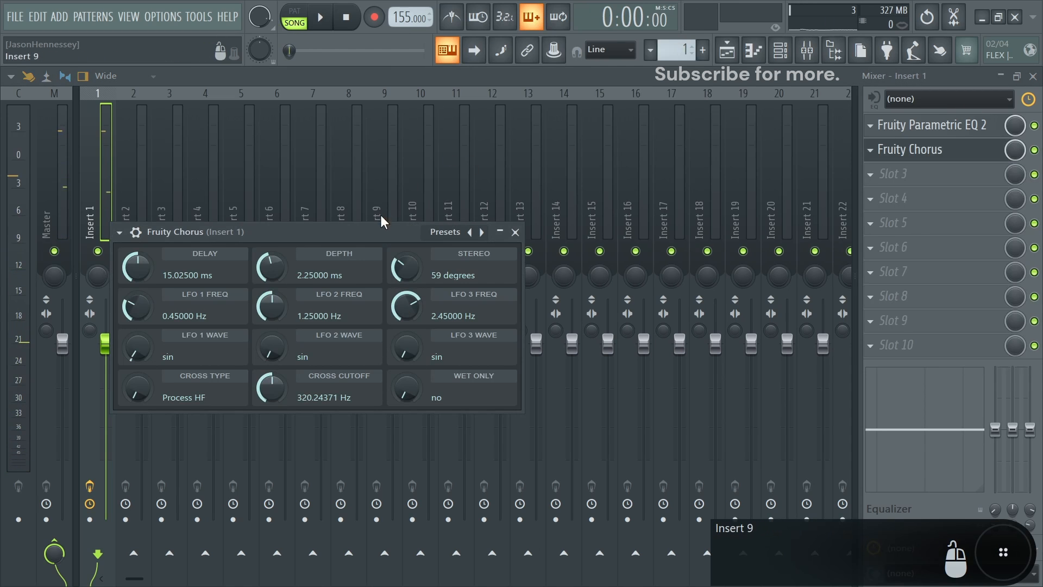
drag(375, 228, 494, 164)
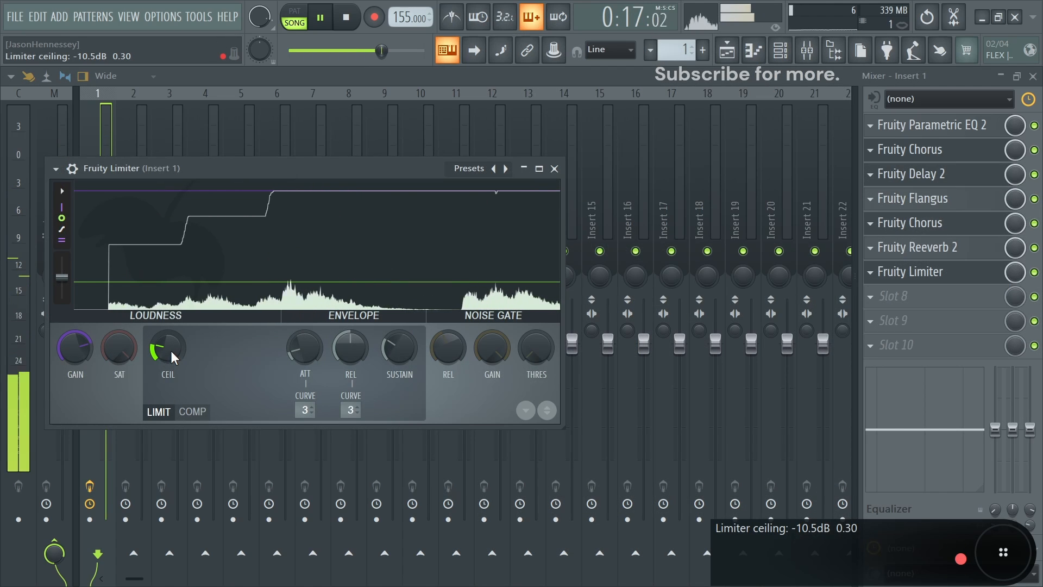
Set the Fruity Limiter's ceiling on Insert 1 to about -9.5 dB and close the effect
drag(177, 347, 178, 344)
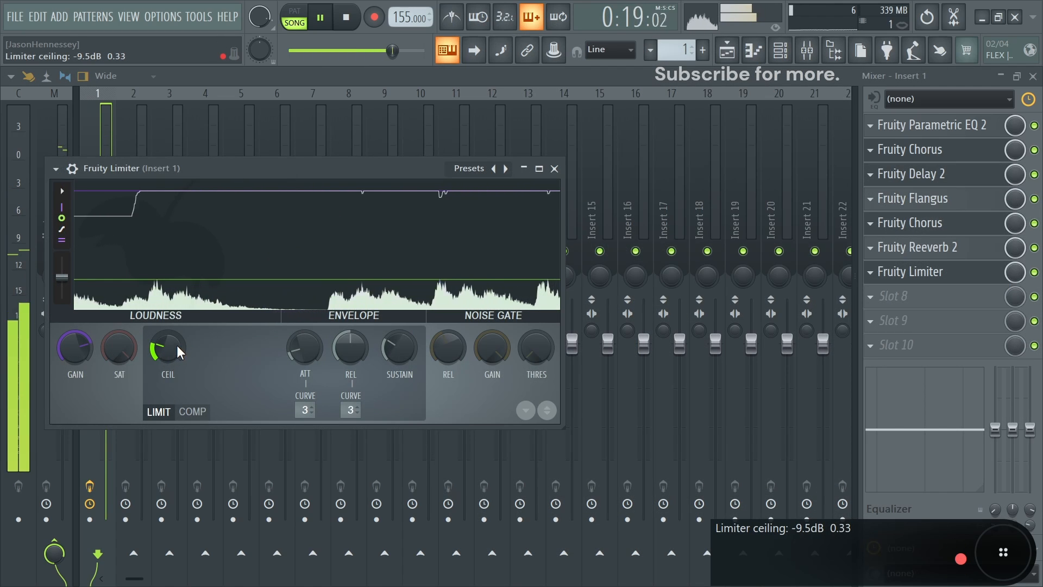
click(554, 169)
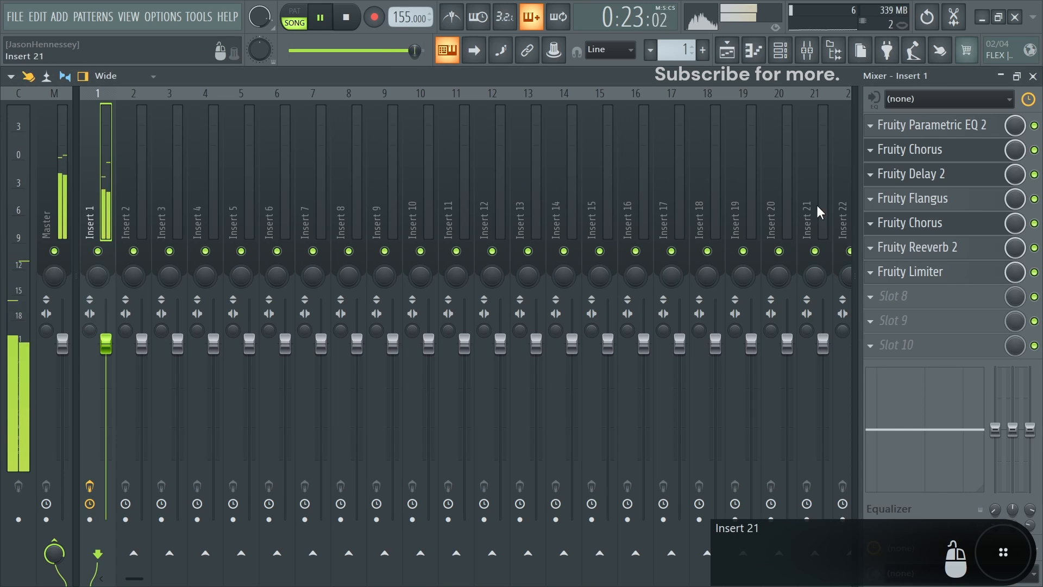
Duplicate all Black Sting notes three beats later and raise the copy one octave
click(756, 51)
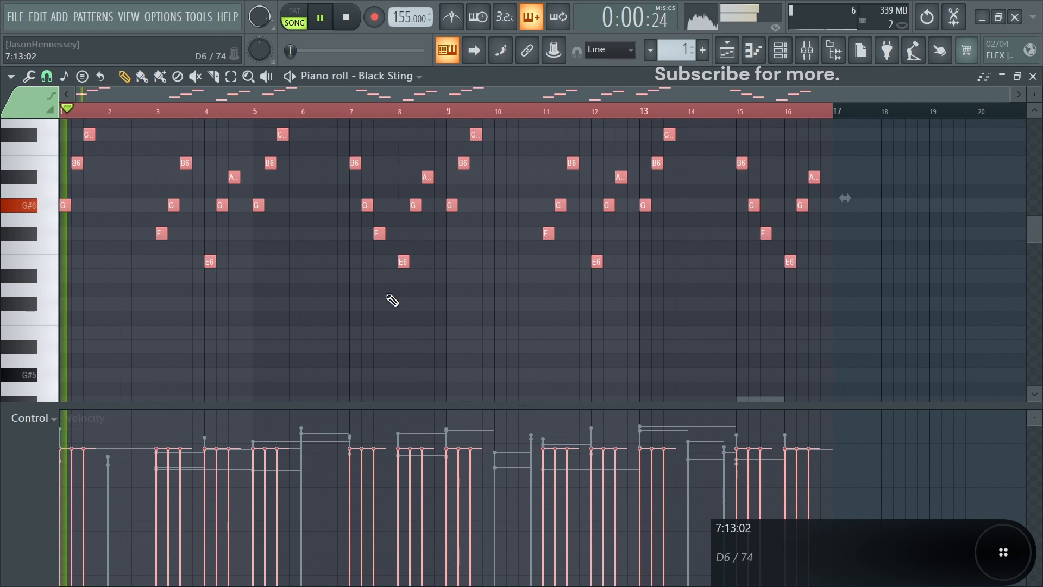
scroll(391, 275, up, 2)
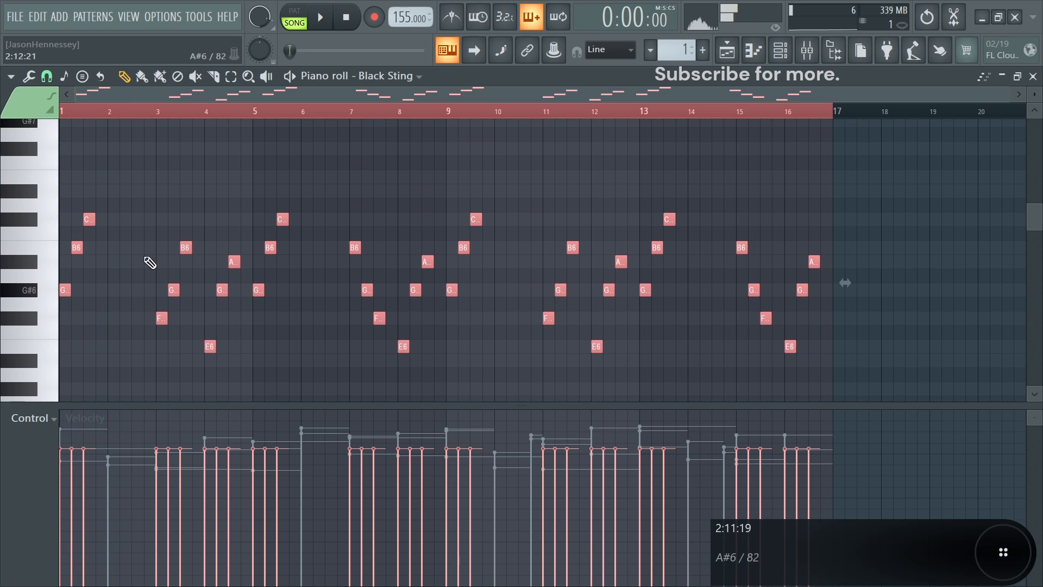
drag(73, 250, 108, 248)
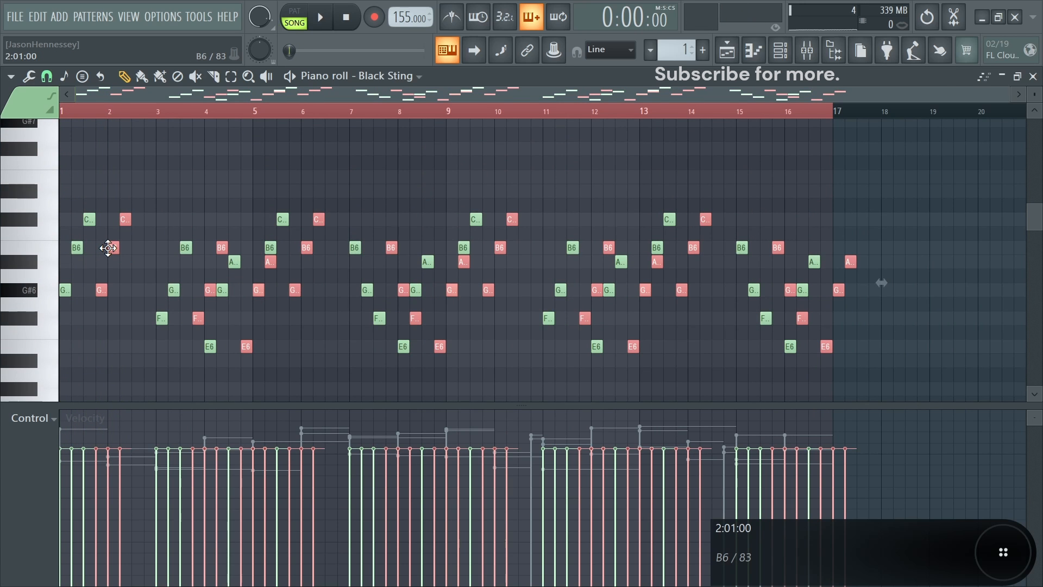
scroll(33, 284, up, 5)
scroll(191, 290, down, 3)
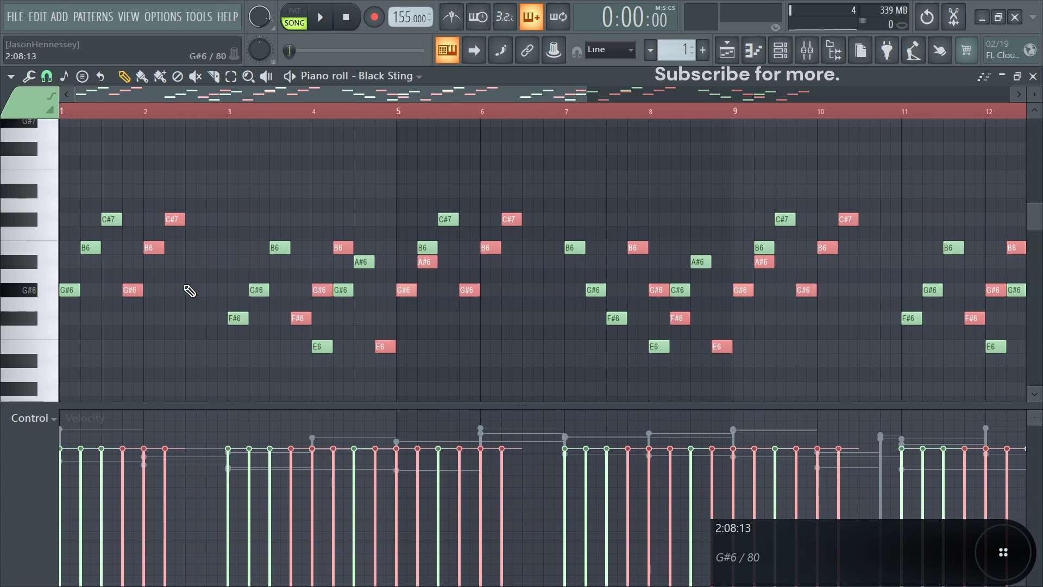
key(ctrl+Up)
scroll(190, 292, up, 2)
key(space)
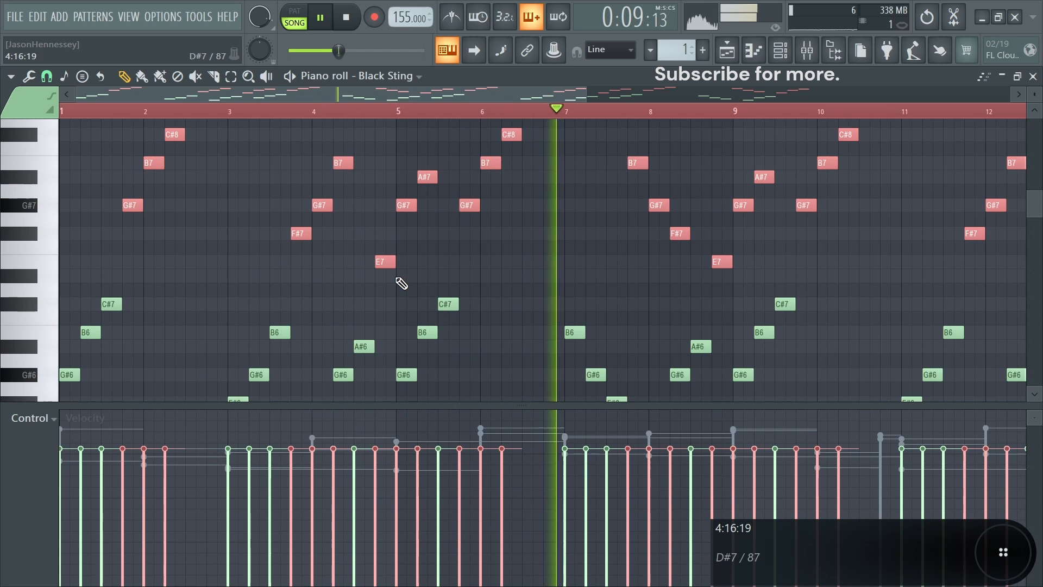
Try flipping the raised copy of the melody horizontally, and undo the flip
key(space)
key(alt+y)
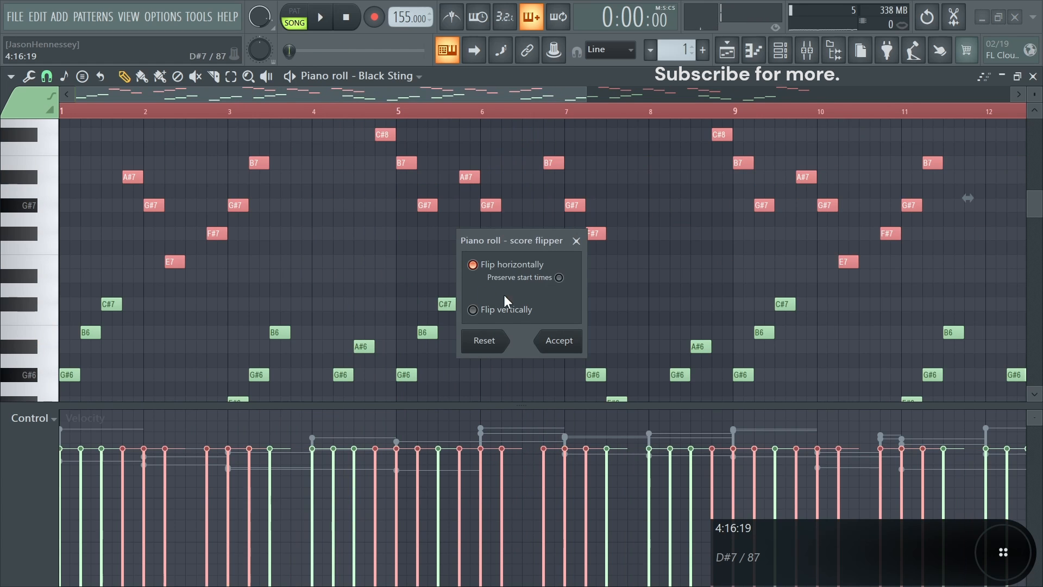
click(576, 340)
key(space)
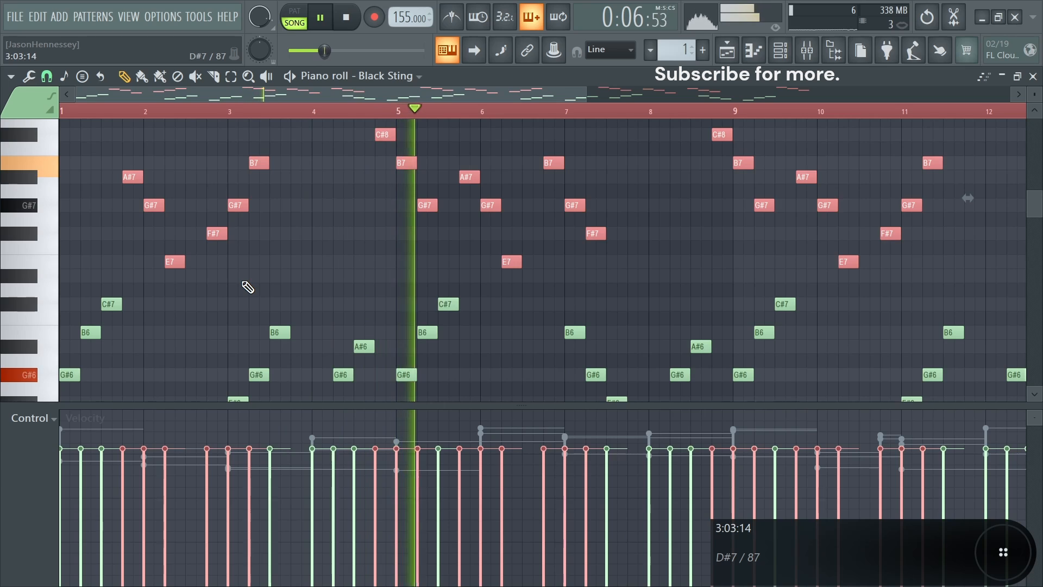
key(ctrl+z)
key(space)
Raise the delayed copy of the Black Sting melody by another octave
scroll(279, 247, down, 3)
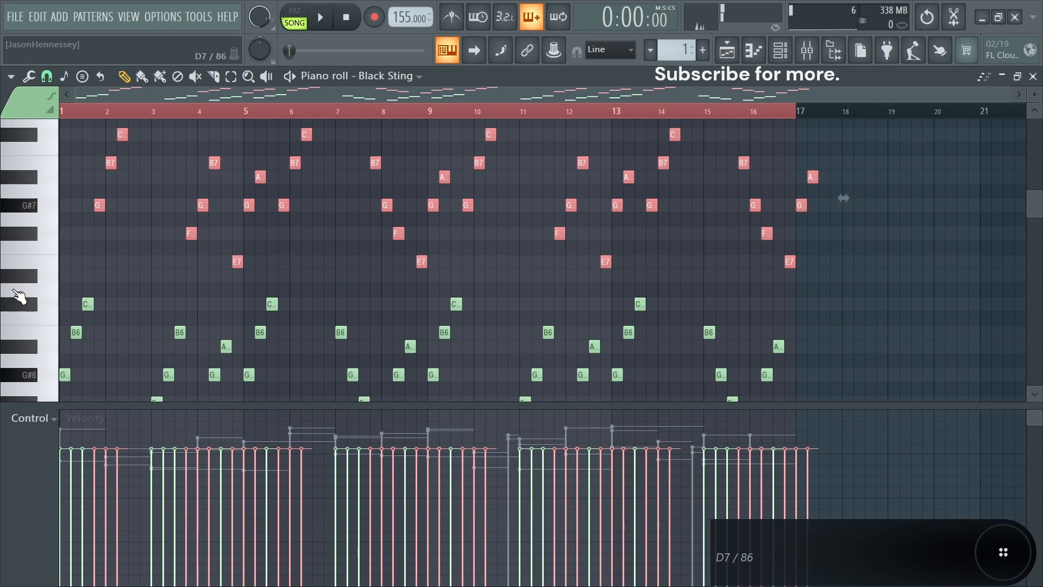
scroll(33, 279, up, 4)
scroll(46, 264, up, 4)
scroll(188, 278, down, 3)
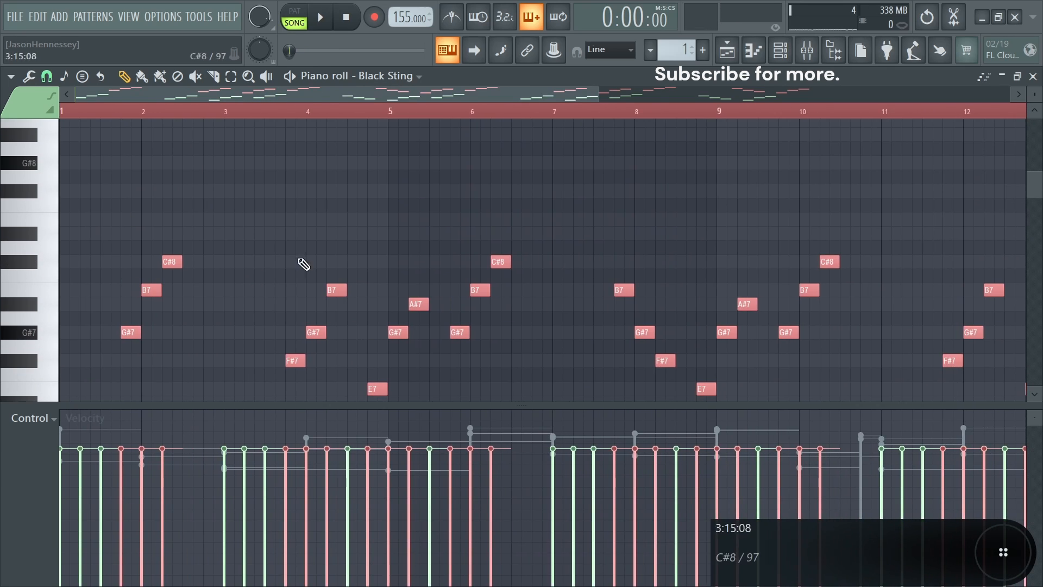
scroll(300, 263, down, 3)
scroll(16, 233, down, 2)
scroll(57, 249, up, 4)
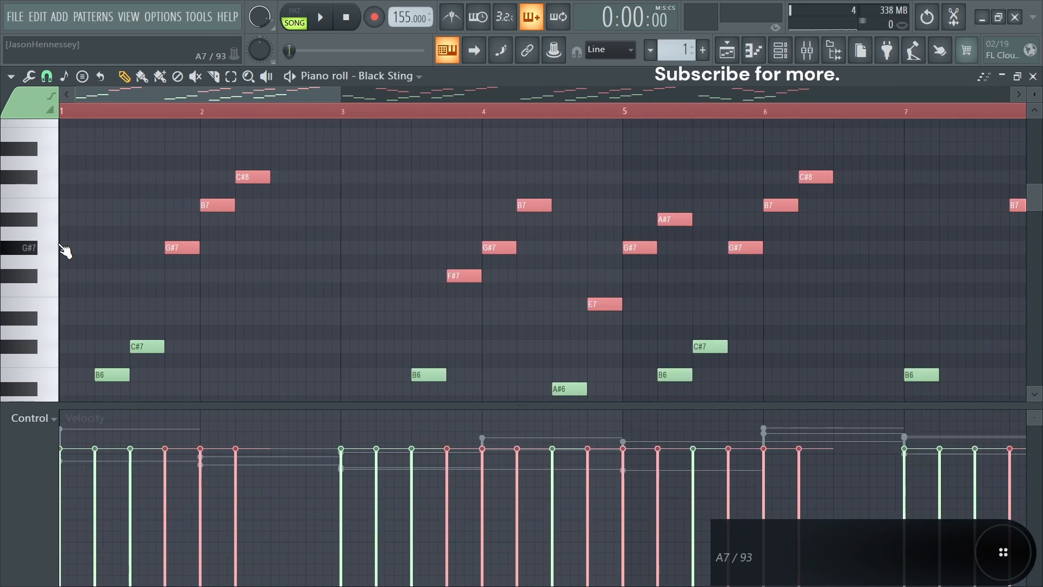
scroll(182, 258, down, 3)
scroll(188, 259, down, 2)
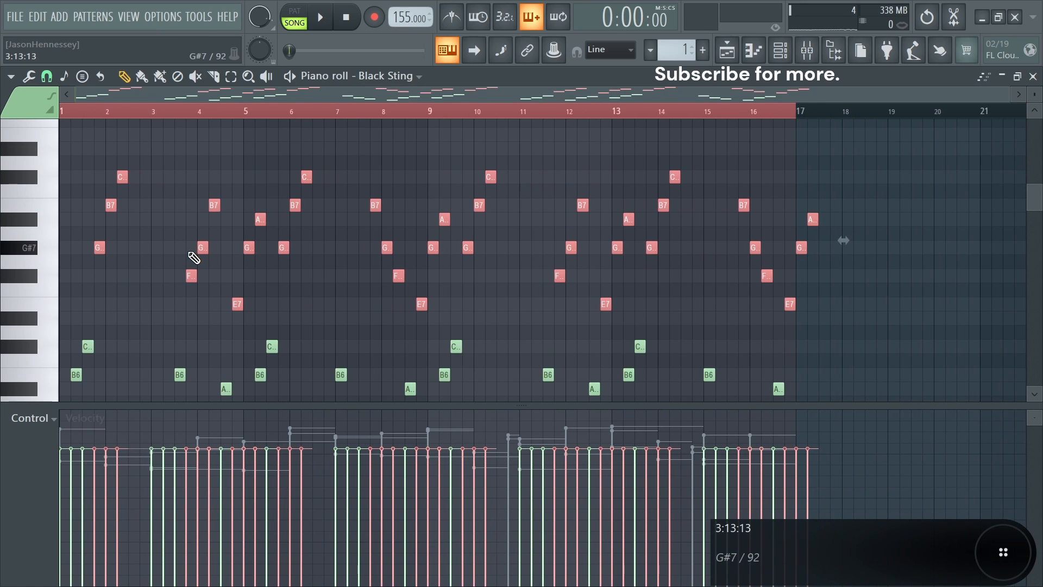
key(ctrl+Up)
scroll(191, 255, up, 3)
scroll(209, 253, up, 4)
scroll(210, 381, down, 4)
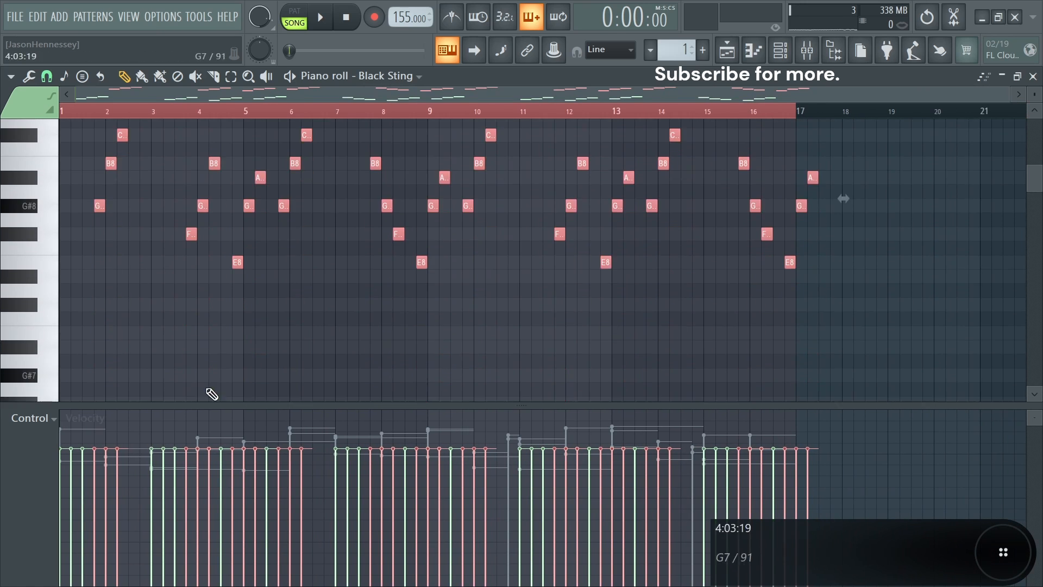
Flip the three-note G#8, B8, C#9 phrase around bar 2 horizontally
scroll(222, 326, up, 3)
key(ctrl+d)
scroll(184, 304, up, 2)
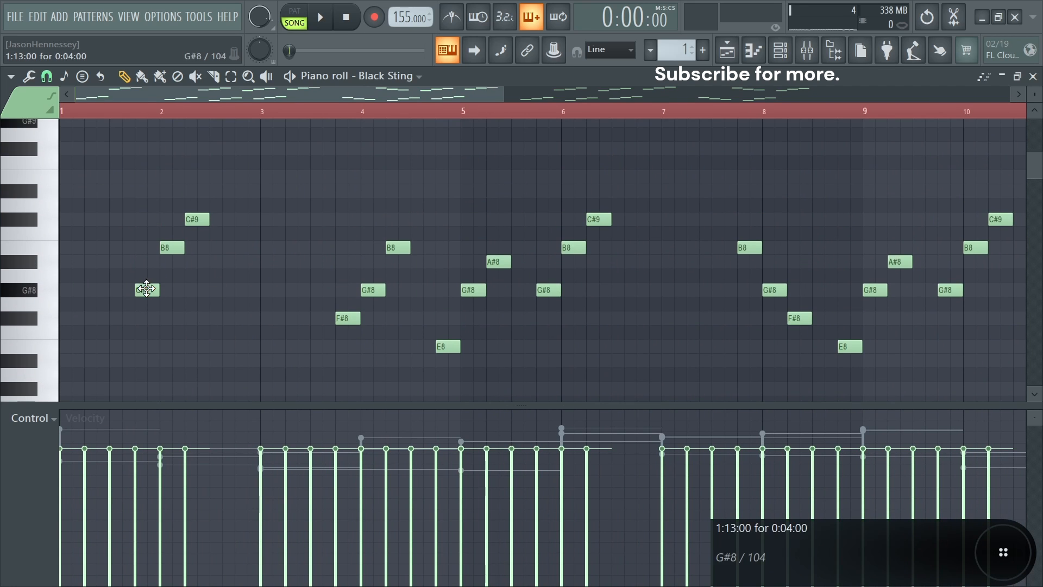
drag(206, 223, 133, 312)
key(alt+y)
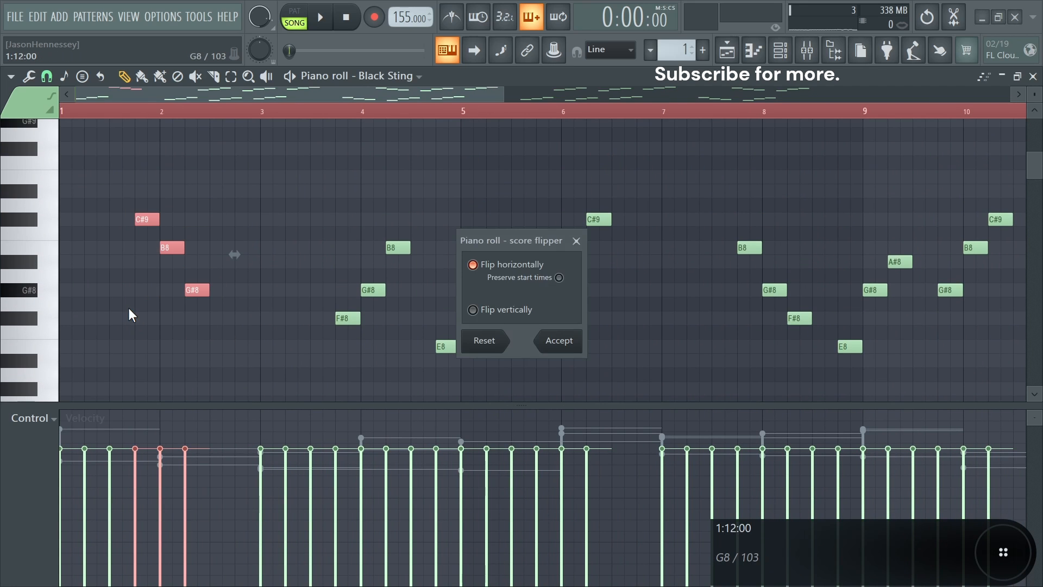
click(575, 342)
Flip the three-note F#8, G#8, B8 phrase around bar 4 horizontally
drag(413, 198, 313, 335)
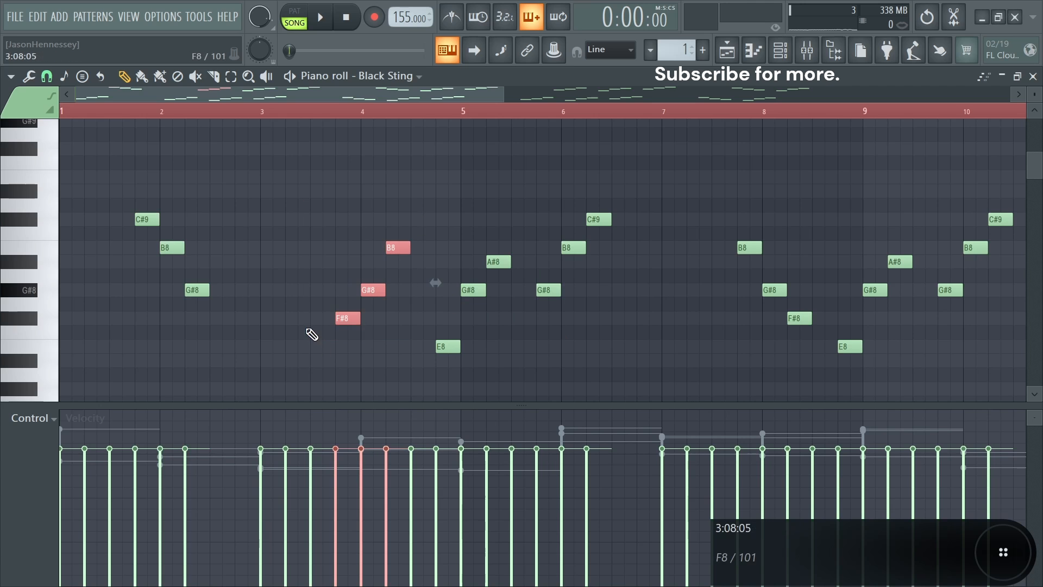
scroll(231, 295, down, 3)
scroll(231, 295, down, 1)
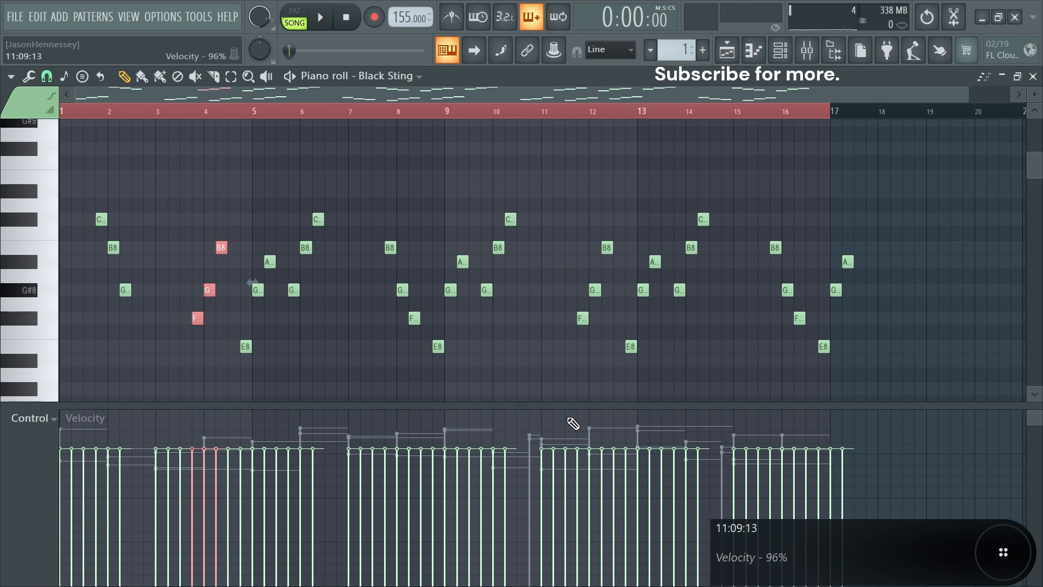
key(alt+y)
click(563, 343)
Delete the high G#8 and A#8 notes at the start of bar 5
scroll(291, 338, up, 3)
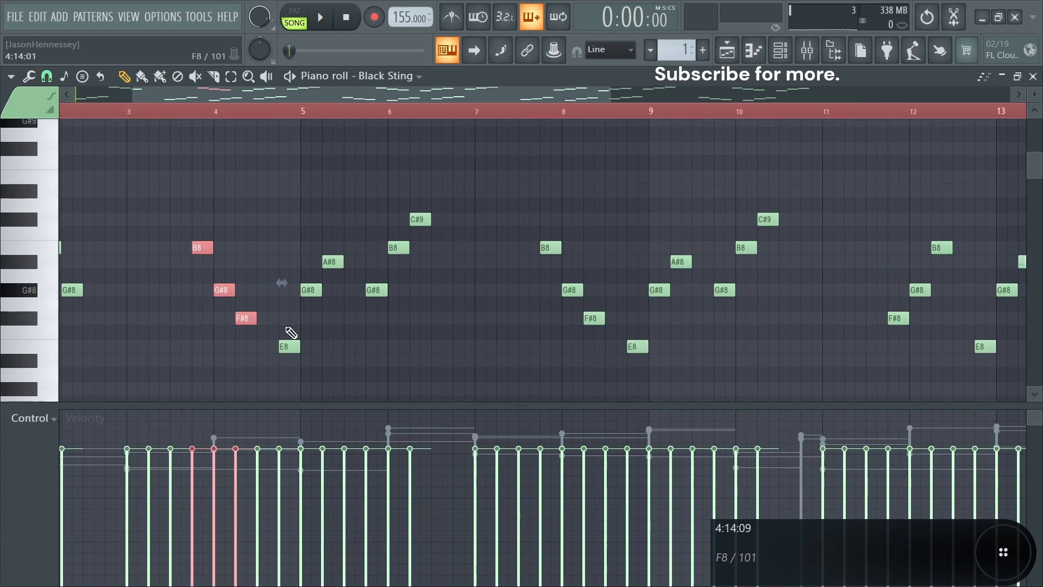
scroll(326, 307, up, 2)
drag(409, 242, 334, 318)
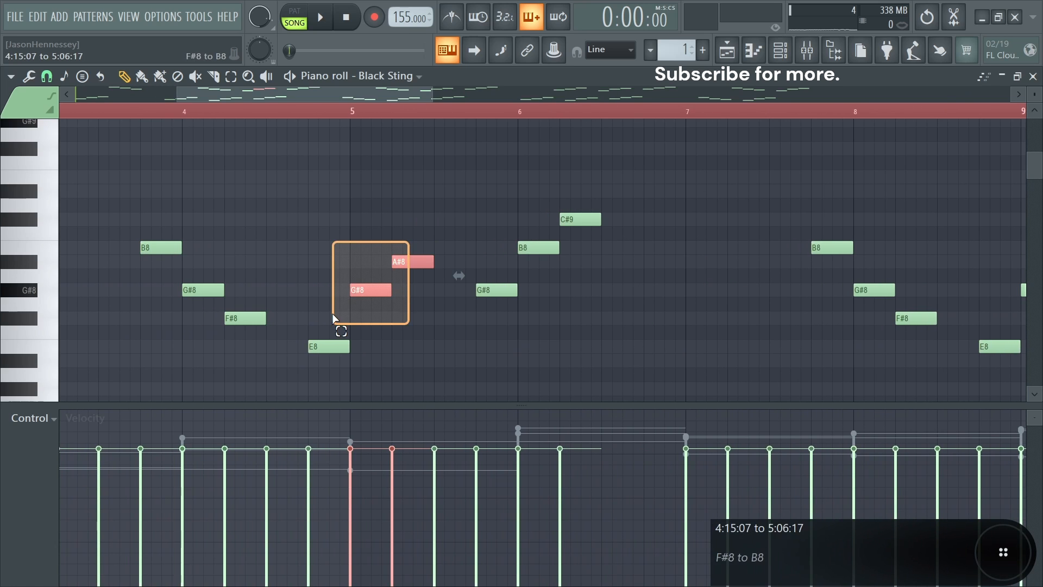
scroll(413, 305, down, 3)
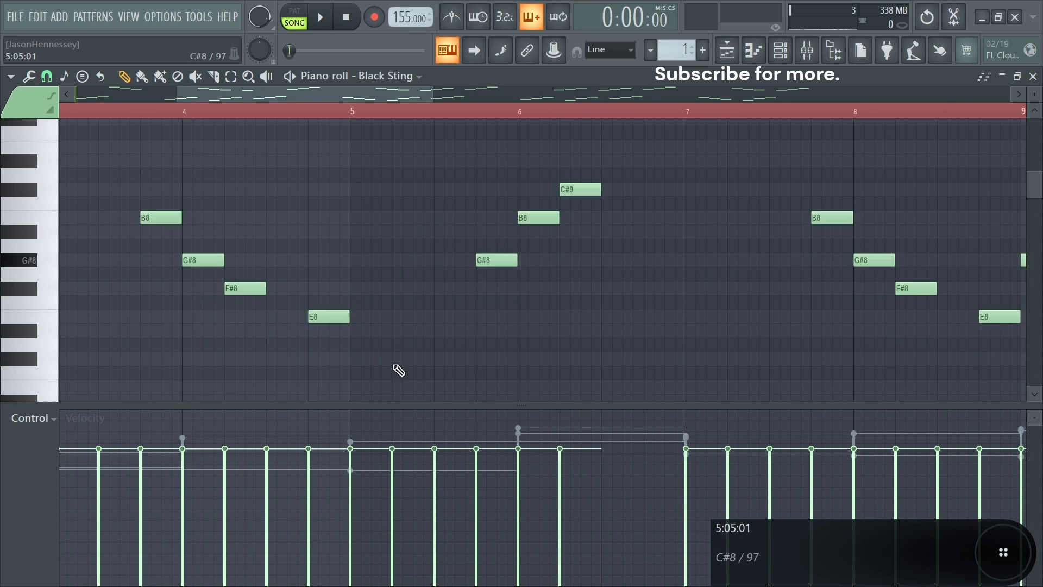
scroll(397, 337, up, 3)
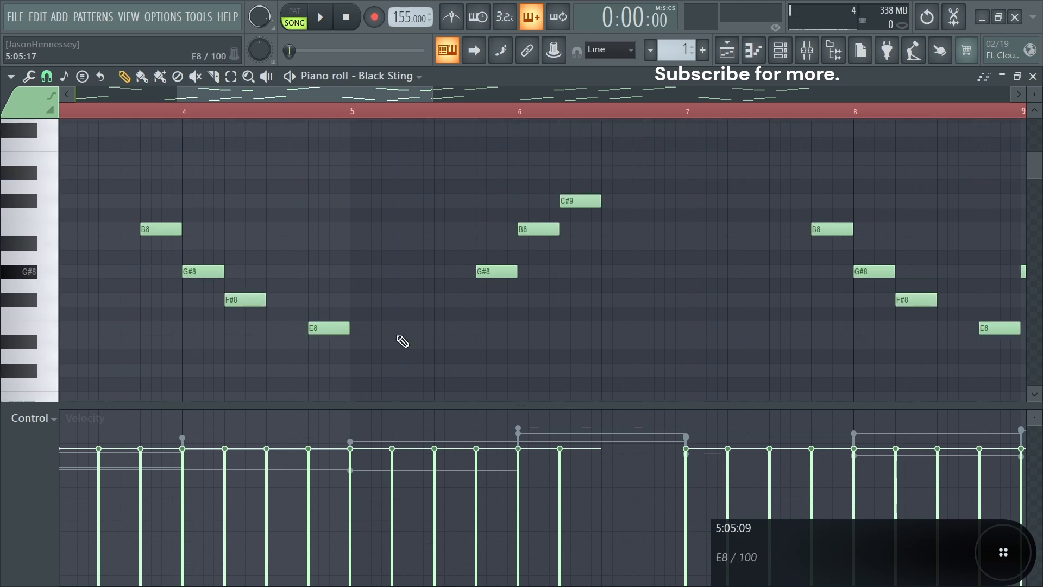
scroll(361, 368, down, 6)
scroll(360, 368, up, 6)
Flip the three-note G#8, B8, C#9 phrase around bar 6 horizontally
scroll(364, 366, down, 2)
scroll(374, 371, down, 2)
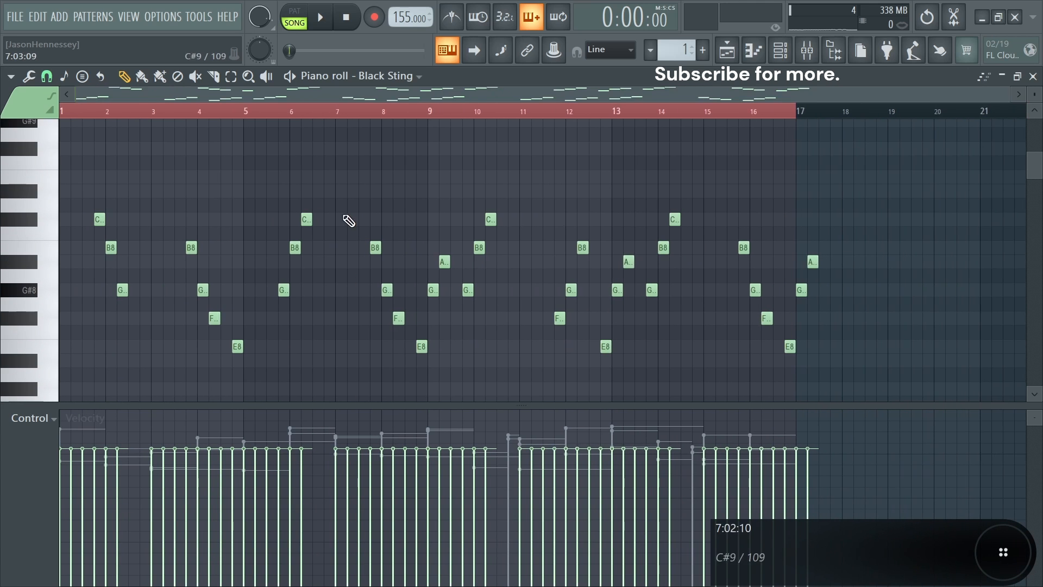
key(alt+y)
click(558, 340)
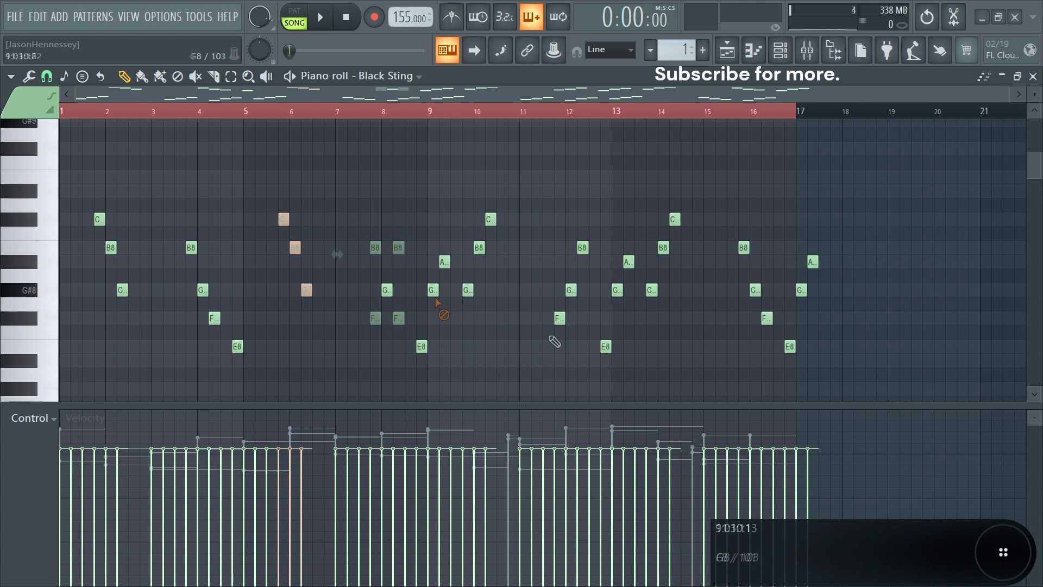
Flip the high three-note phrases around bars 10 and 12 horizontally, one phrase at a time
drag(516, 212, 464, 299)
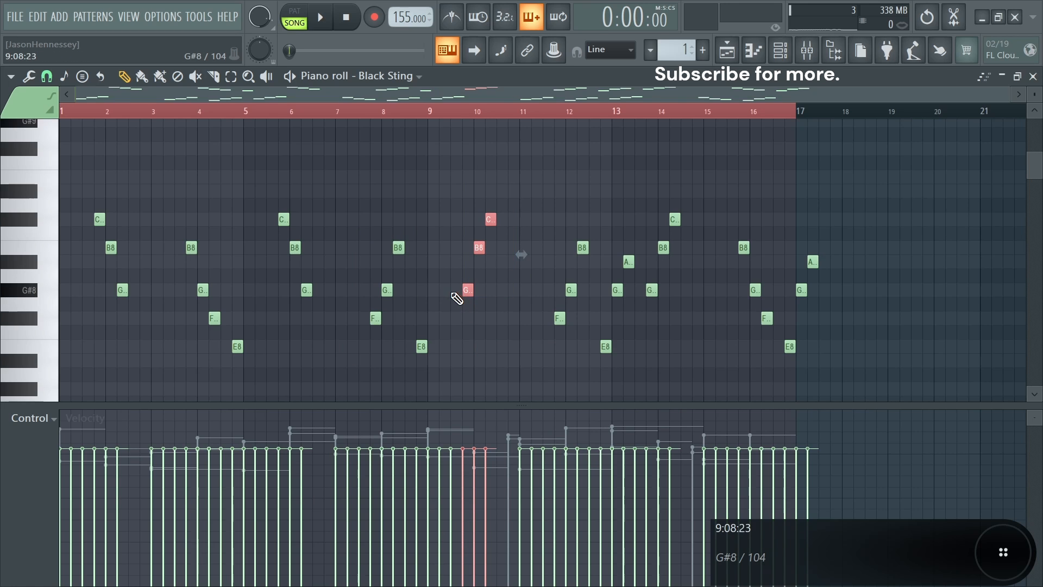
key(alt+y)
click(559, 341)
drag(614, 188, 536, 331)
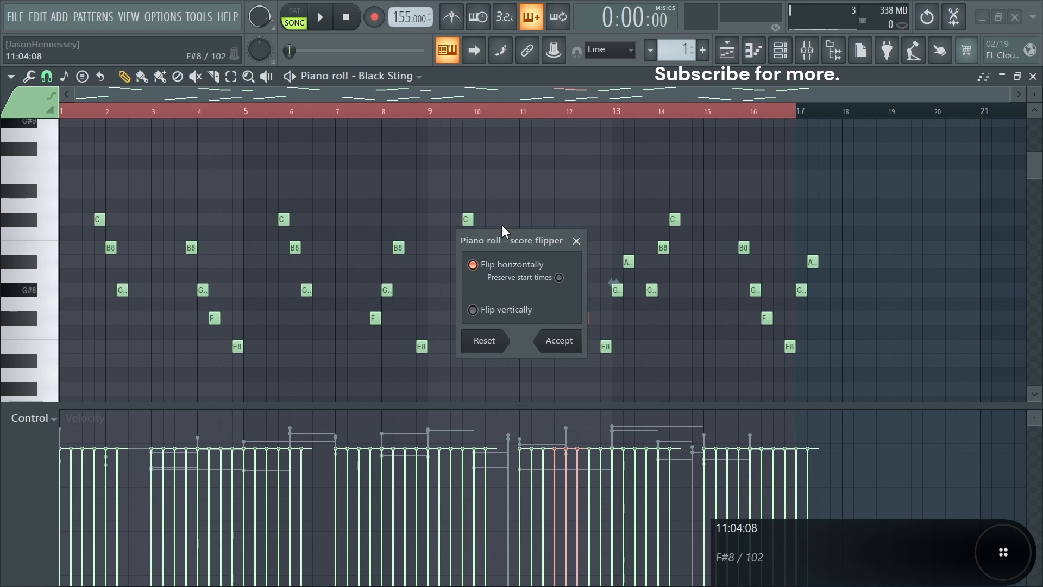
drag(503, 241, 749, 194)
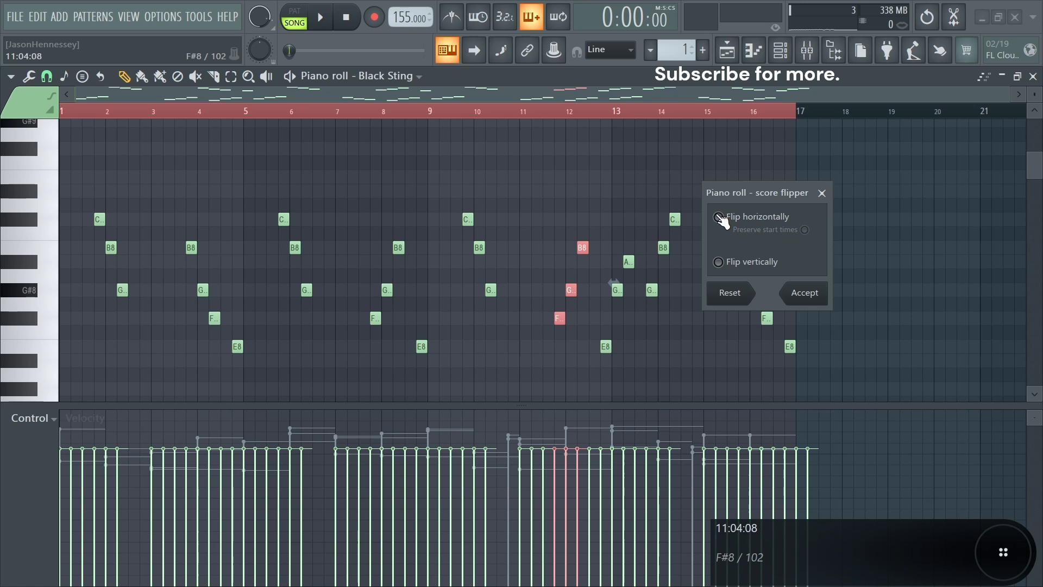
click(822, 294)
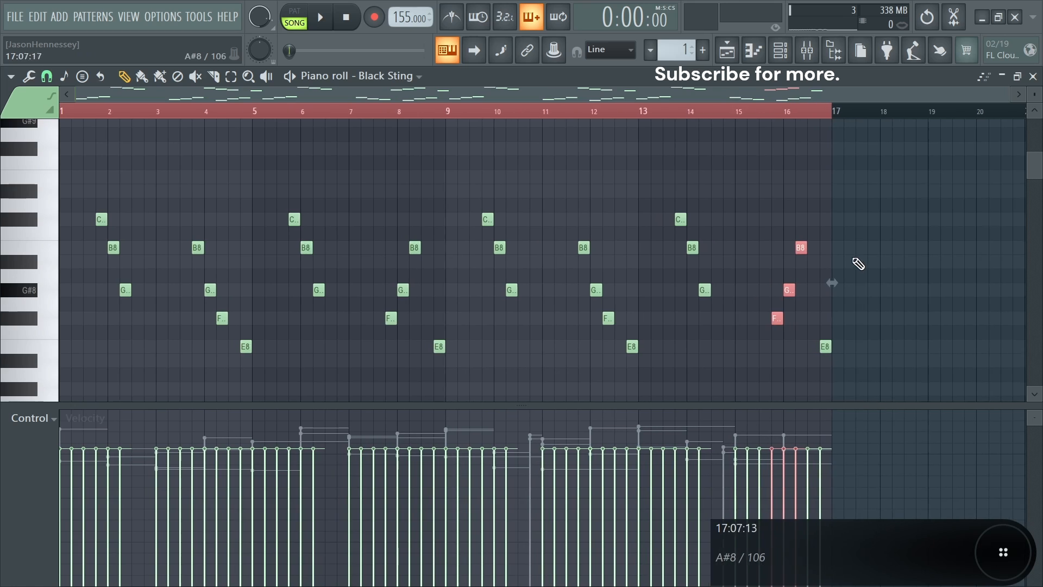
Lower all the high Black Sting notes by one octave, start playback and clear the note selection
drag(881, 170, 76, 373)
key(ctrl+Down)
key(space)
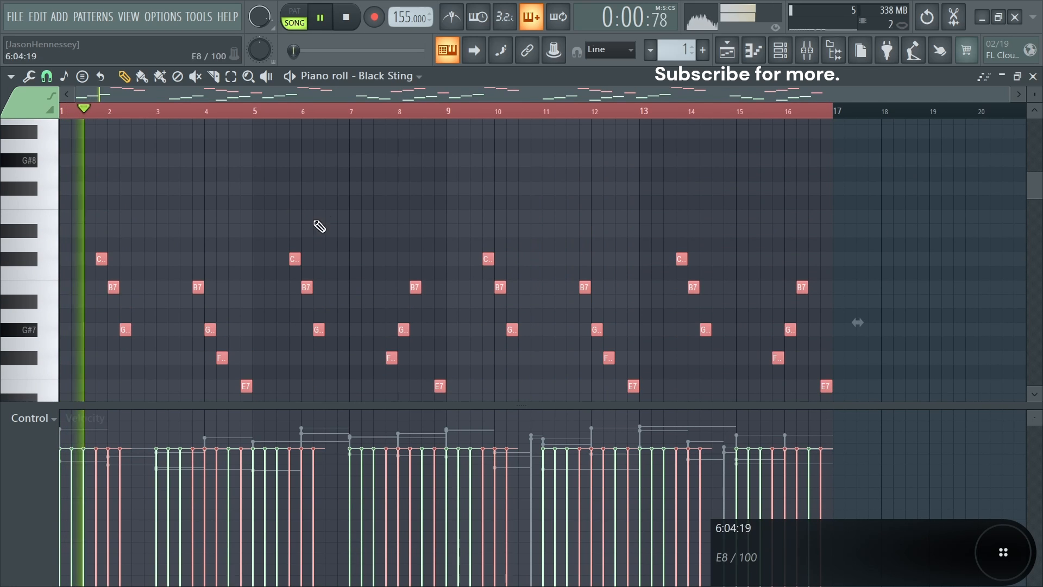
key(ctrl+d)
Reduce the velocity of the upper Black Sting notes from E7 to C#8, leaving the lower melody notes out of the selection
scroll(348, 213, down, 2)
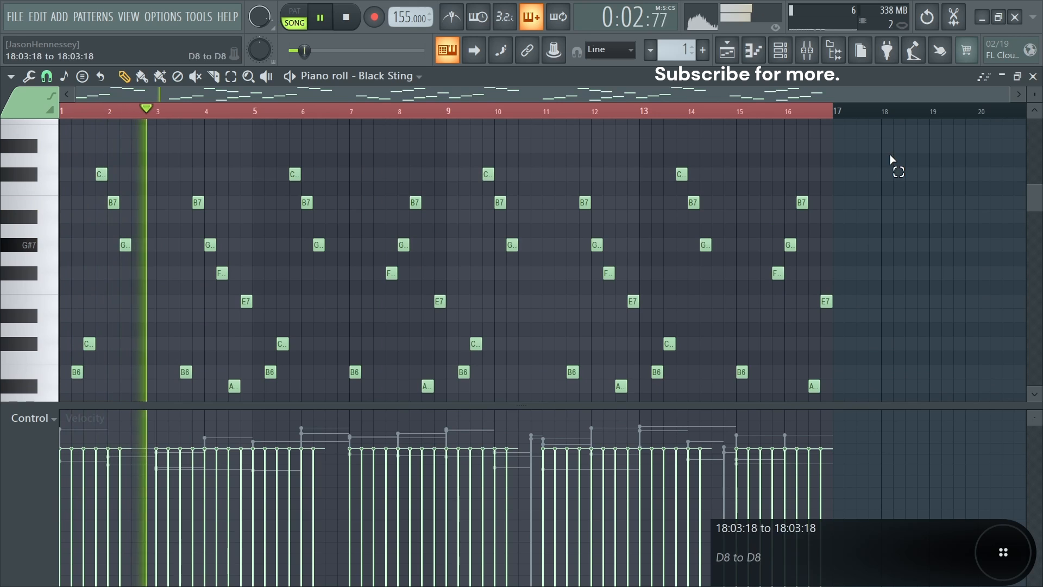
scroll(79, 263, up, 5)
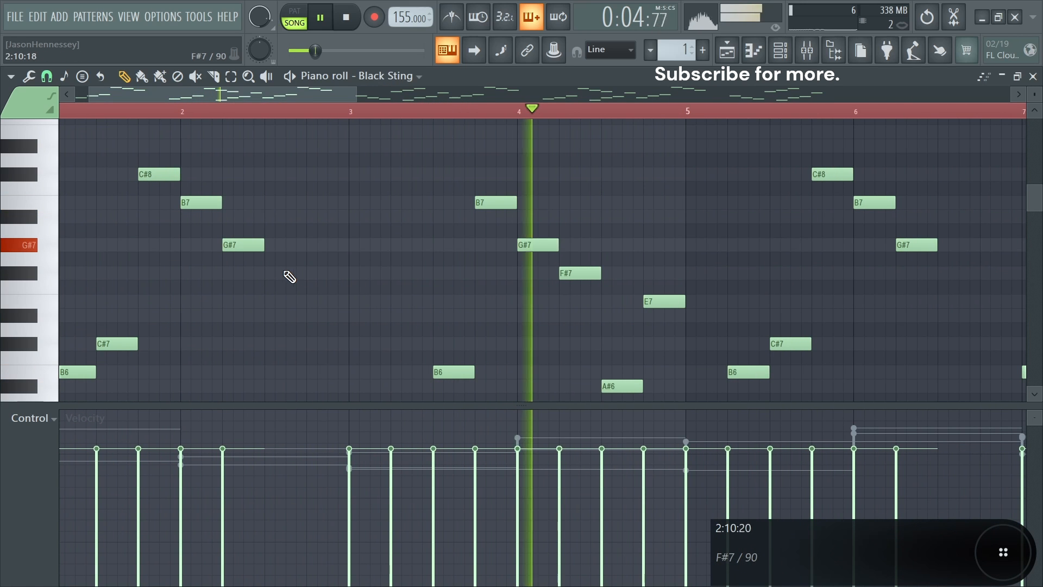
scroll(342, 280, down, 3)
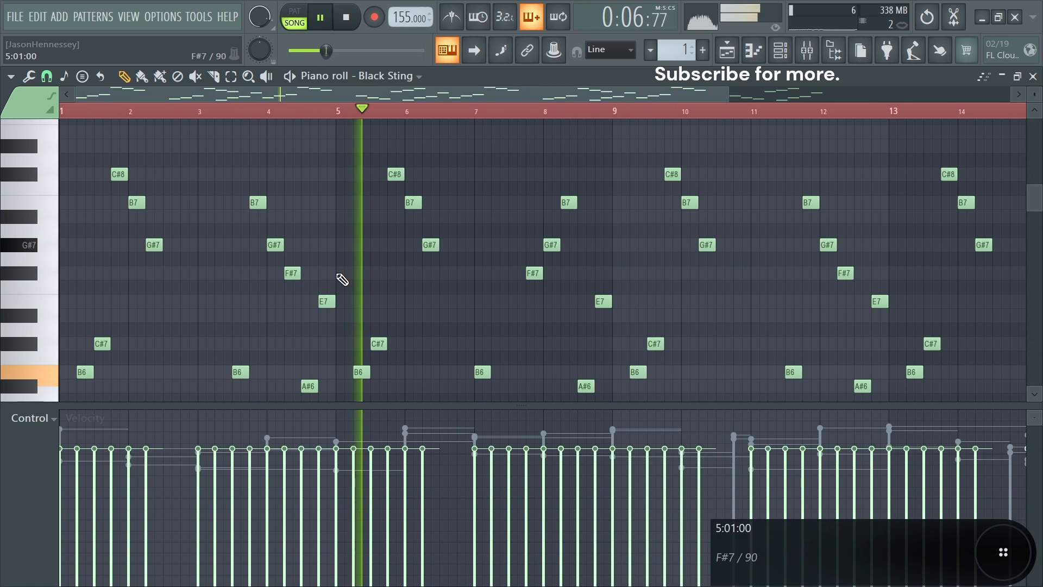
scroll(342, 278, down, 2)
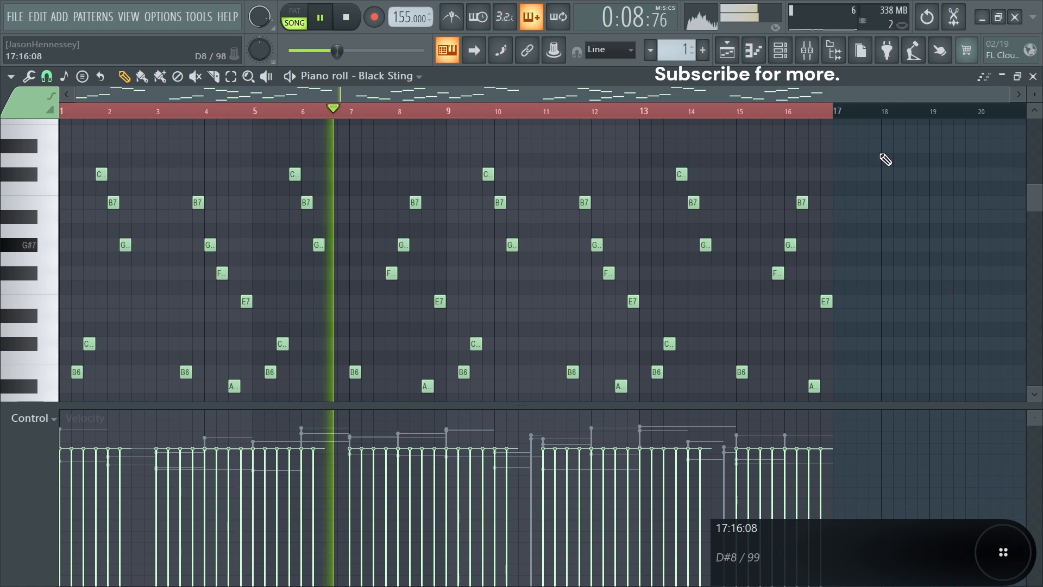
drag(880, 155, 5, 305)
scroll(225, 287, down, 5)
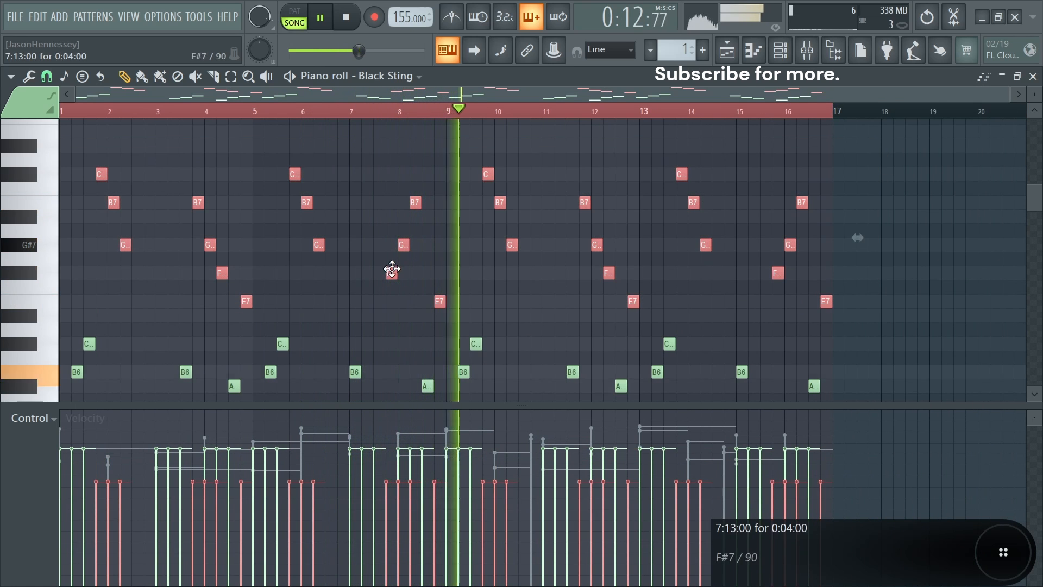
ctrl+click(518, 296)
Change the Black Sting channel's FLEX preset to Capacitation from the Arksun Cityscape library
click(787, 53)
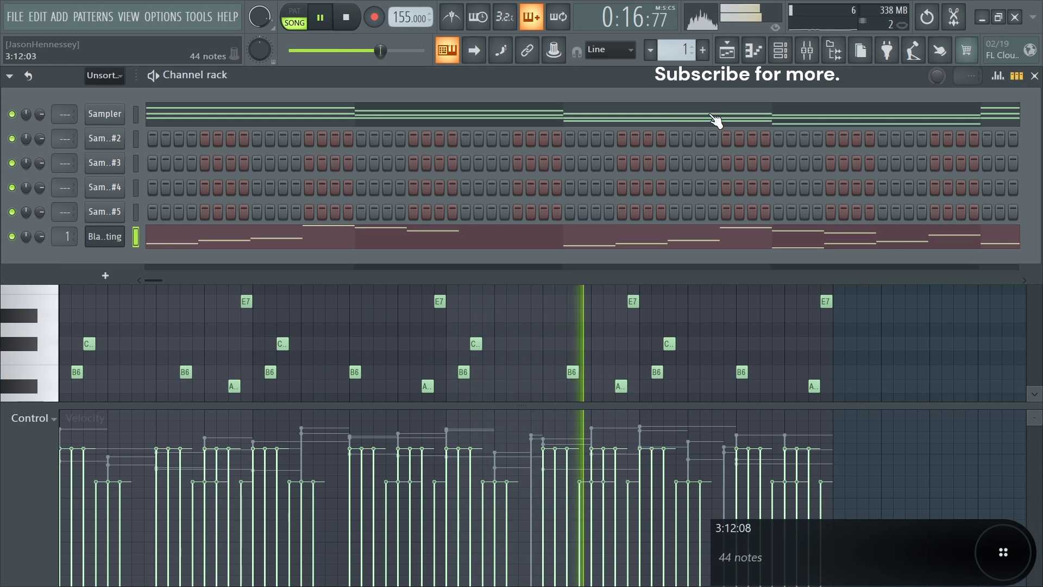
click(116, 245)
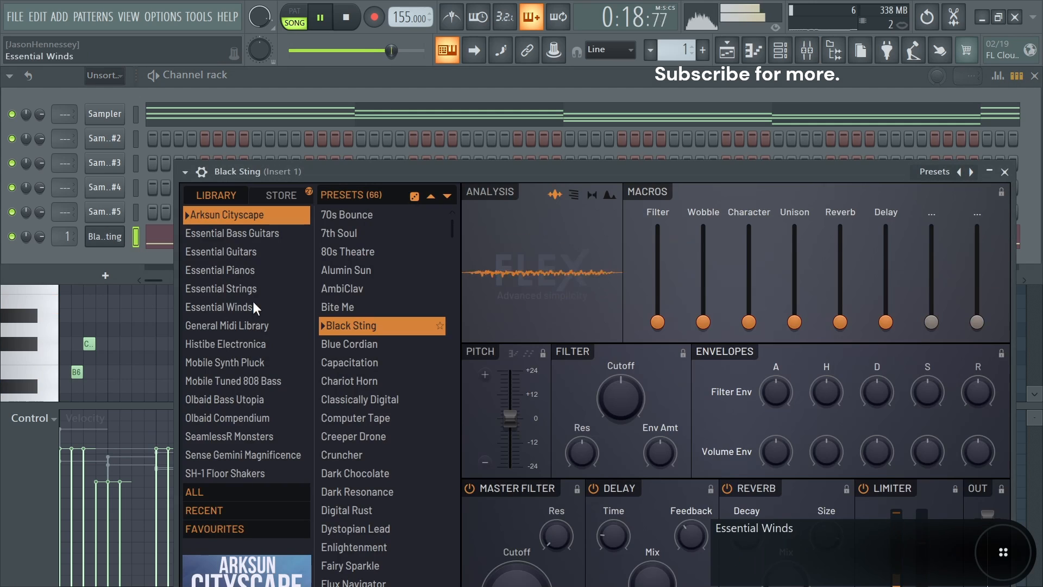
click(349, 364)
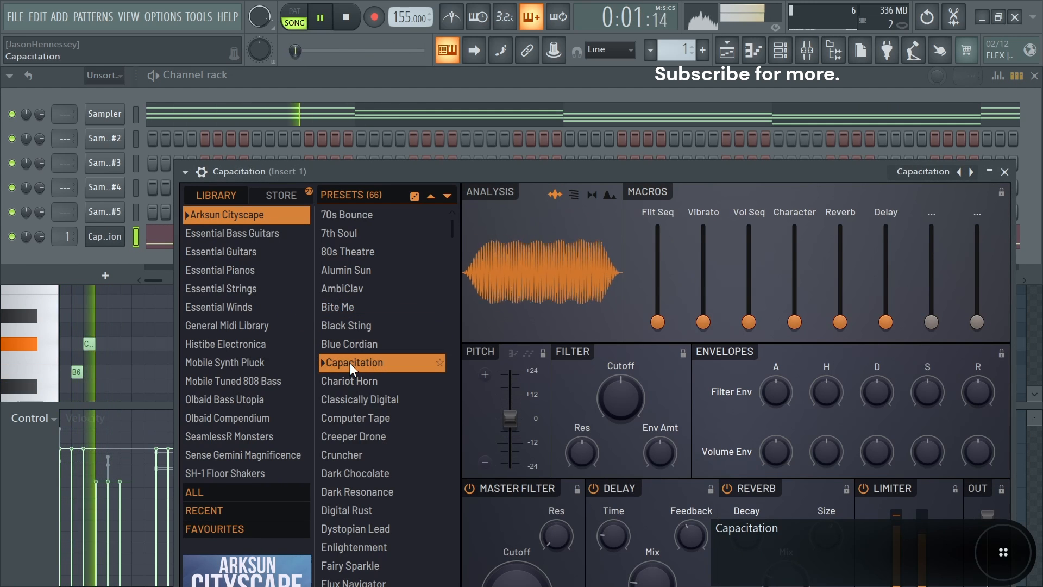
click(123, 372)
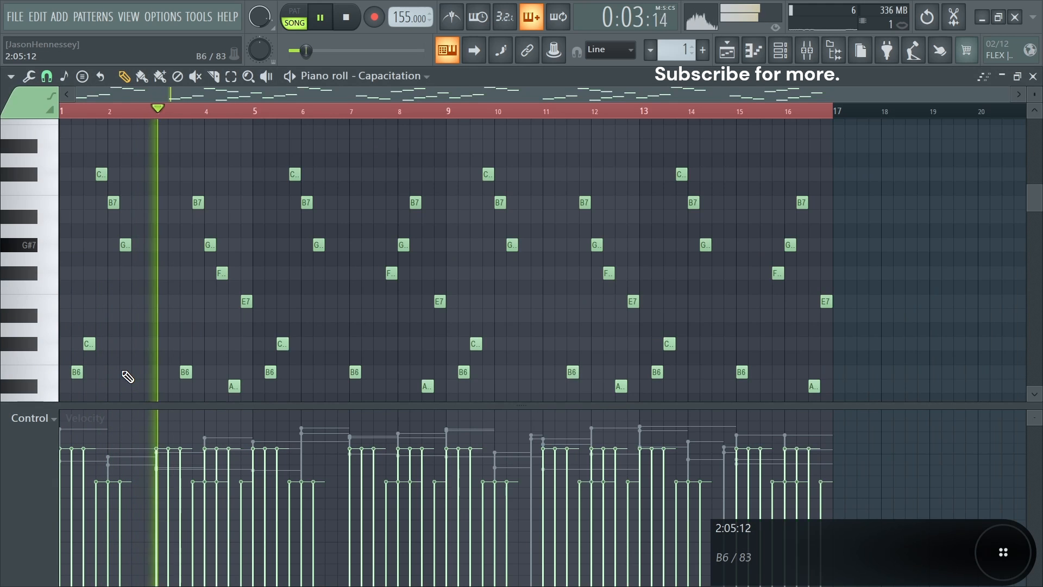
Review the Fruity Parametric EQ 2 on Insert 1 and the notes of the Capacitation channel
click(808, 50)
click(932, 126)
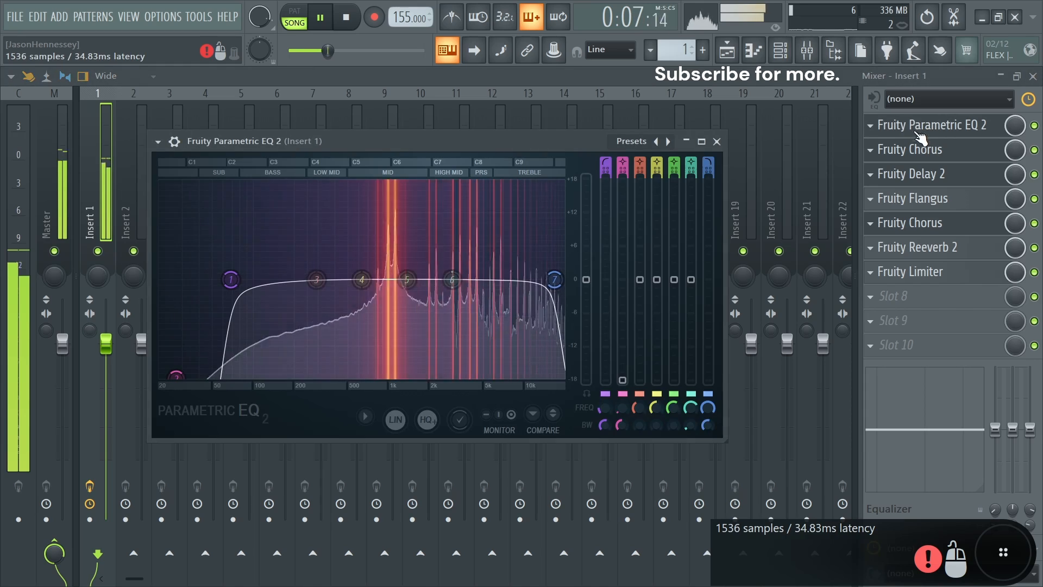
click(696, 140)
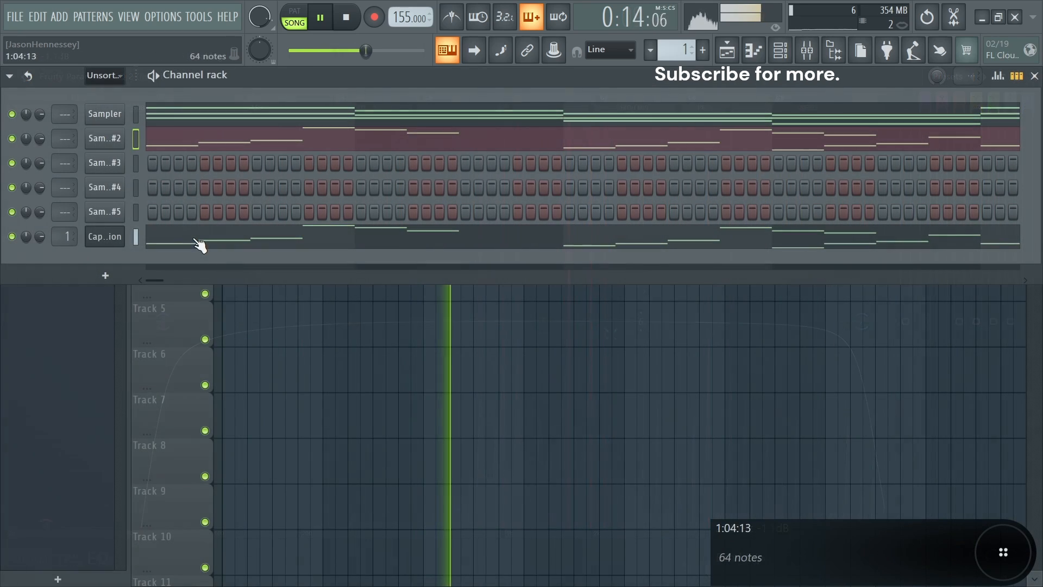
click(200, 245)
scroll(130, 359, down, 6)
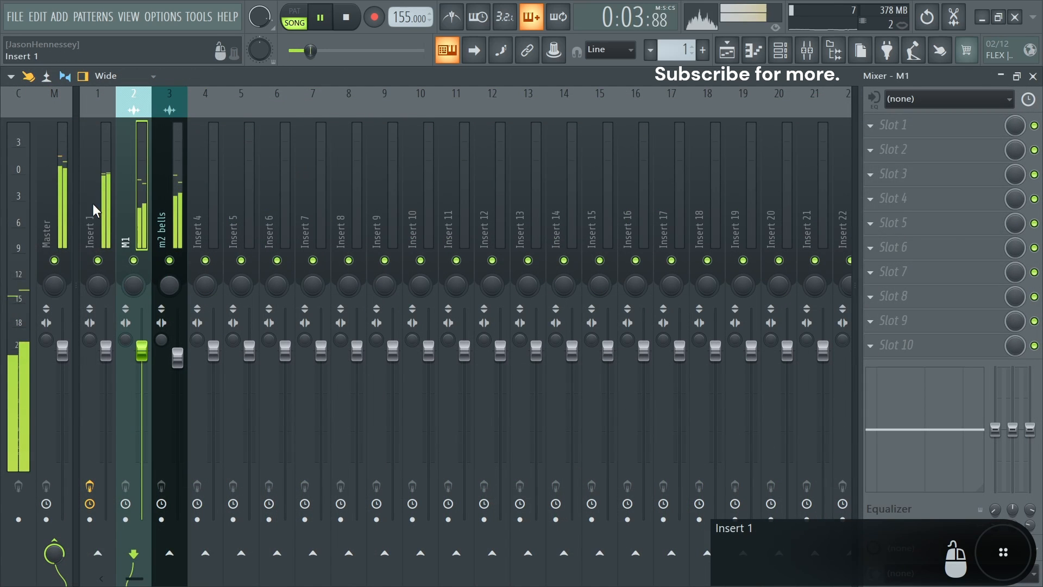
Check the m2 bells audio clip channel and reset the Insert 1 mixer track, removing all its plugins
click(93, 204)
click(781, 50)
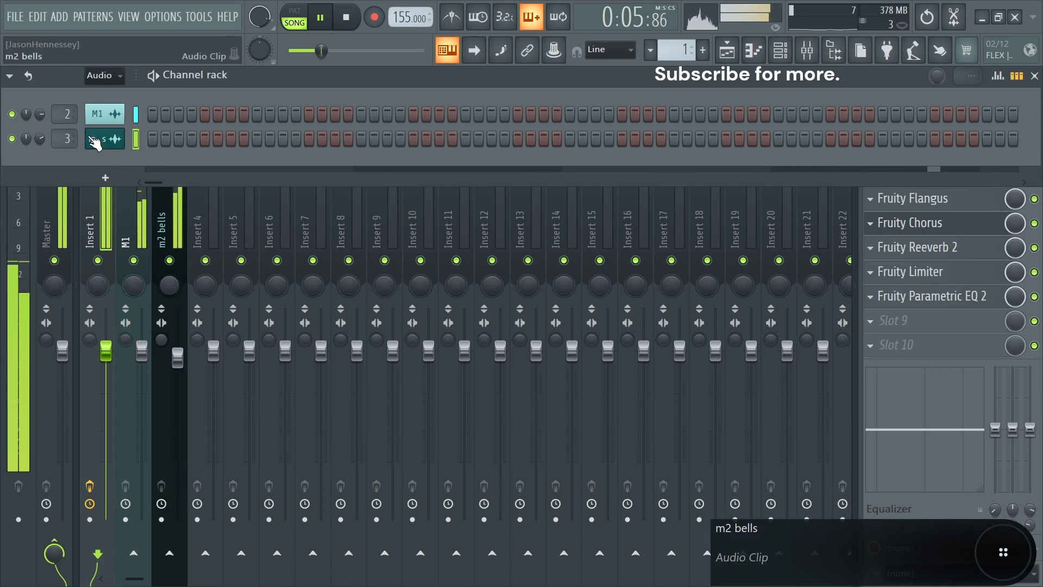
click(106, 137)
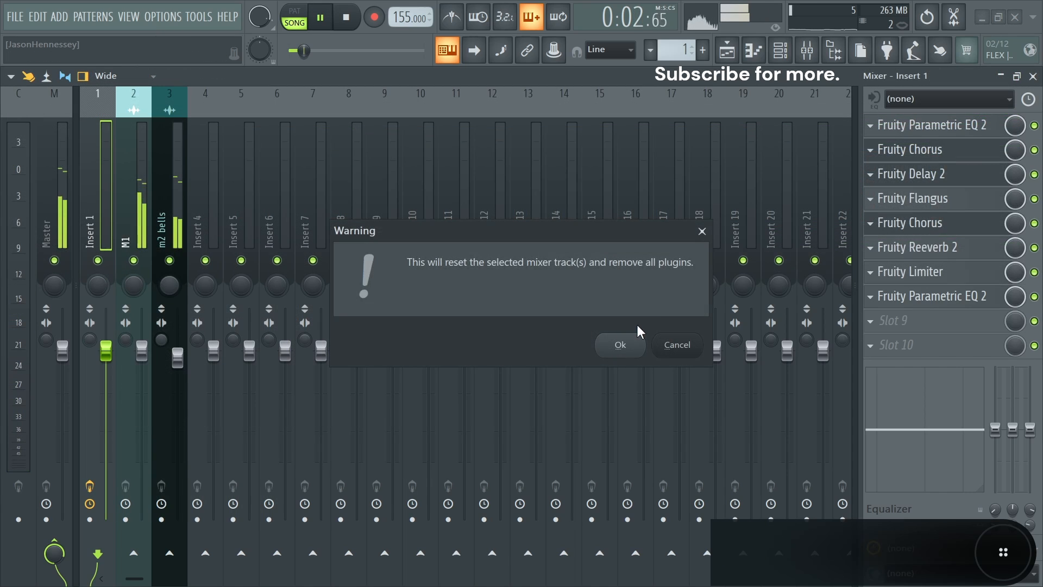
click(614, 342)
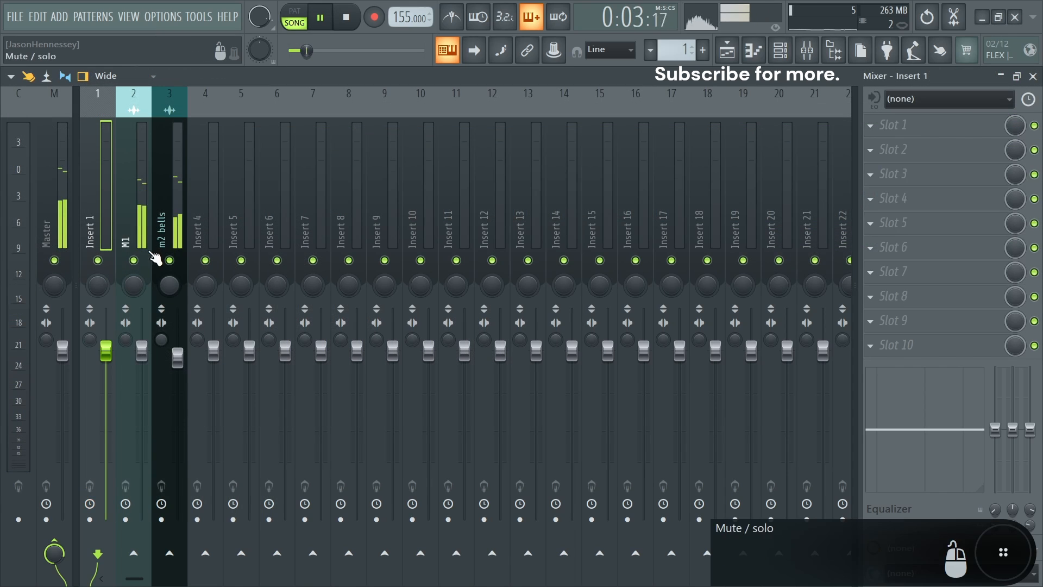
Add Fruity Parametric EQ 2 to the M1 mixer track and pull low-shelf band 1 down to -18 dB at about 65 Hz
click(150, 252)
click(932, 135)
click(530, 564)
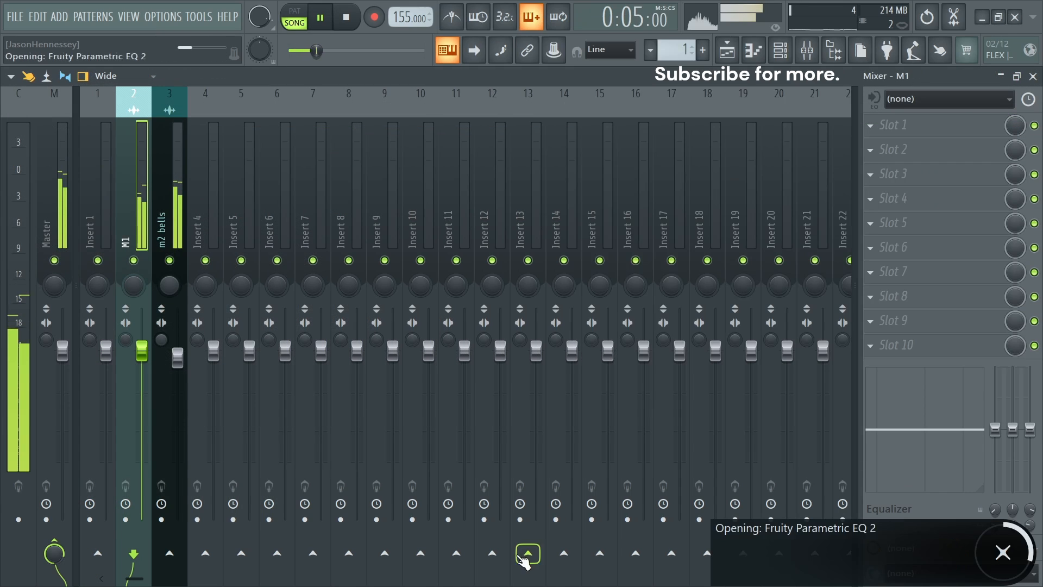
drag(191, 387, 182, 466)
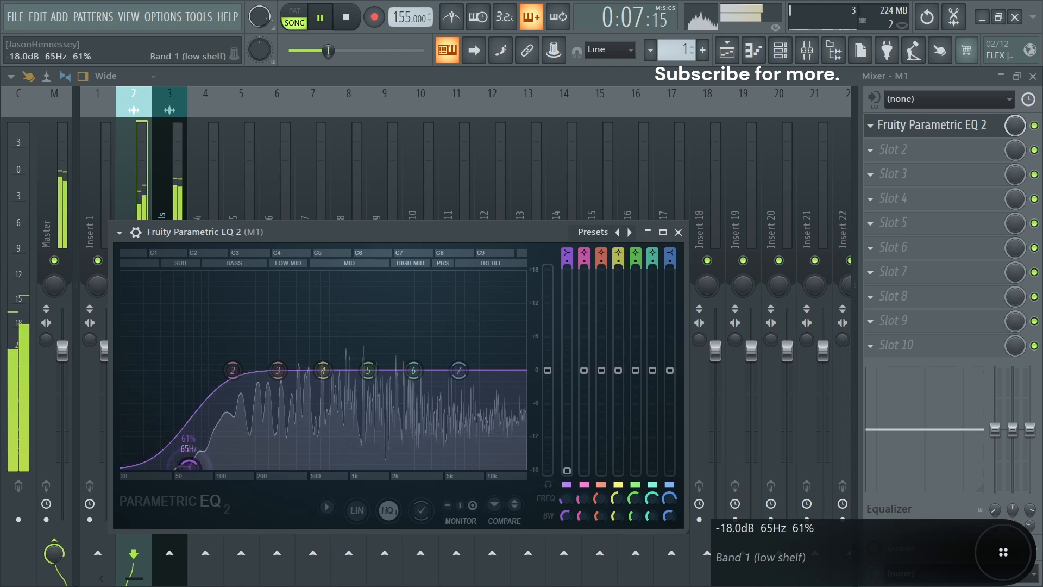
click(678, 232)
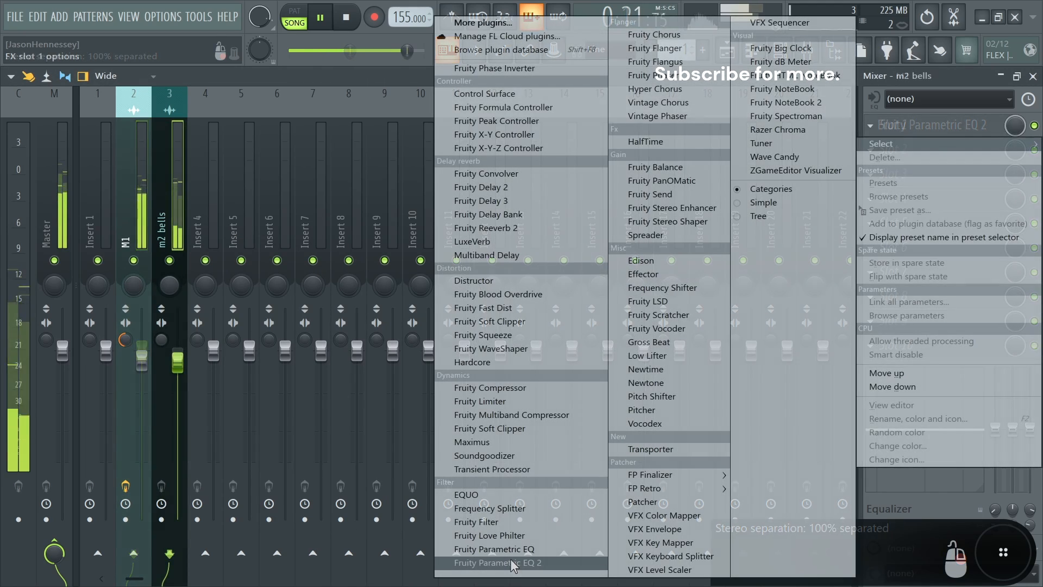
Add Fruity Parametric EQ 2 to the m2 bells mixer track and adjust the frequency of peaking band 4
click(497, 562)
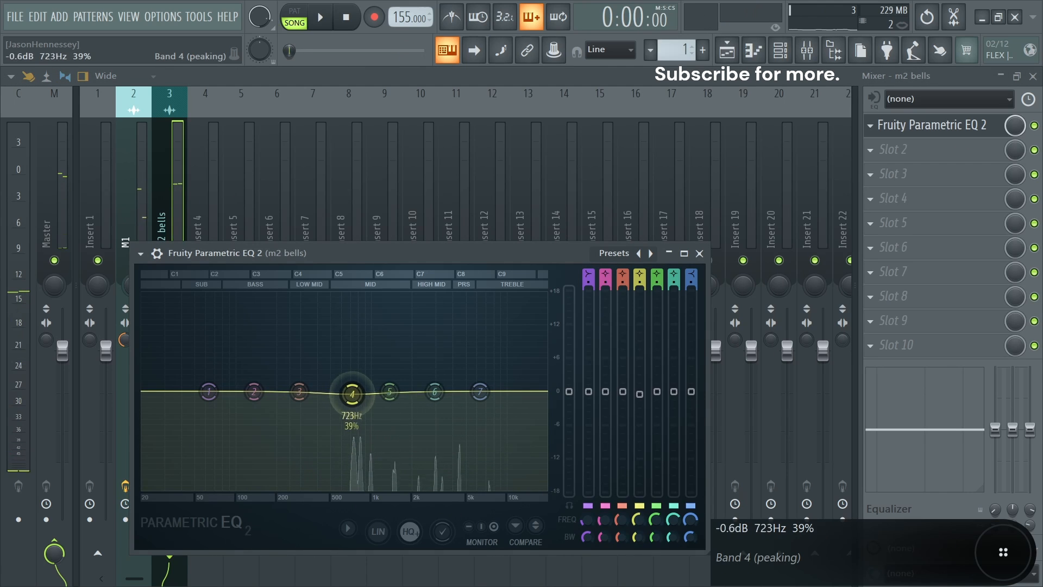
key(space)
drag(361, 401, 363, 401)
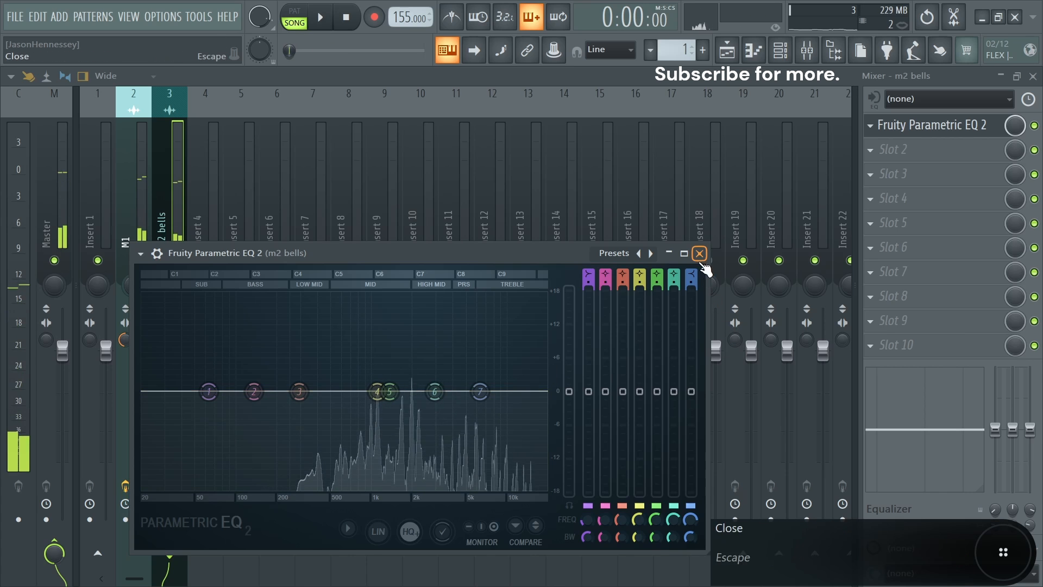
Dip band 5 of M1's Parametric EQ 2 to about -4 dB at 1202 Hz and pull down a low band in the m2 bells EQ
click(699, 254)
click(983, 127)
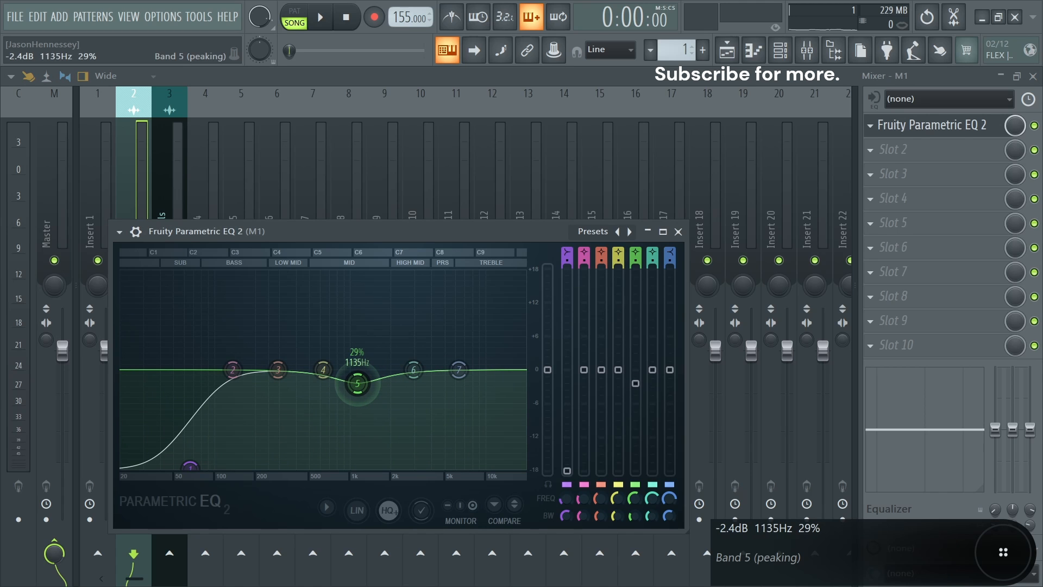
key(space)
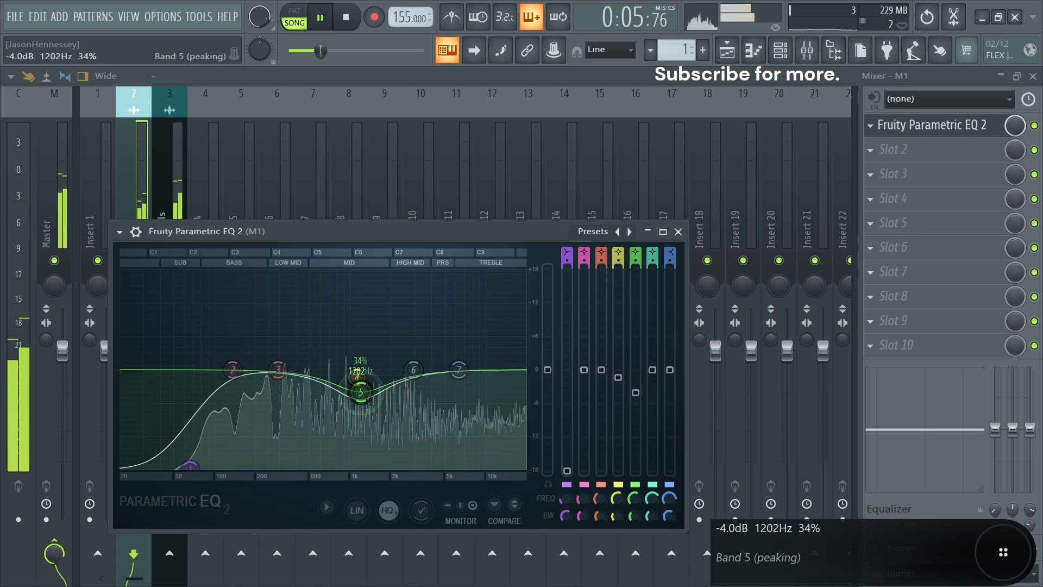
click(679, 231)
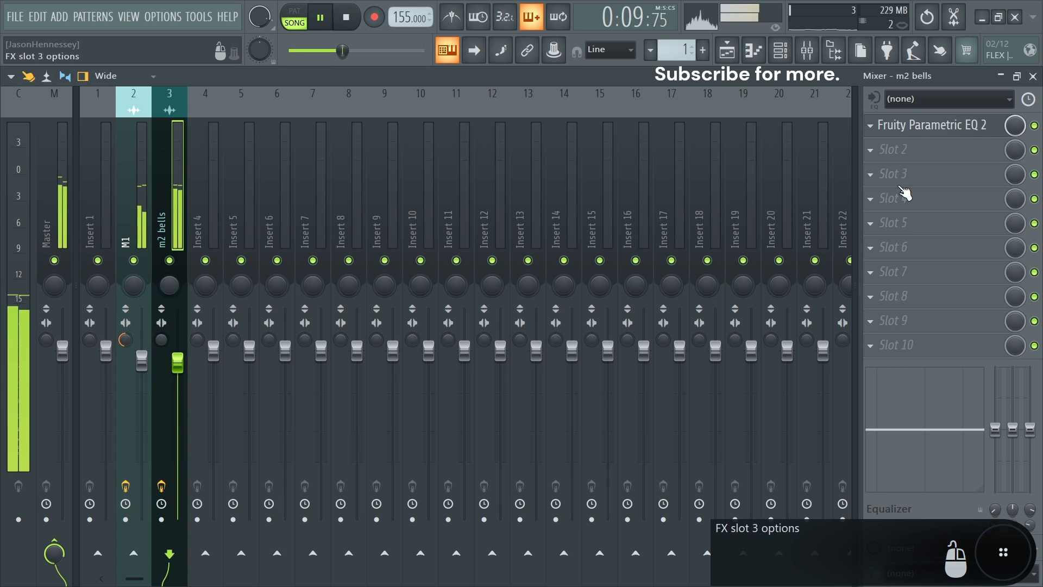
click(932, 125)
drag(275, 426, 234, 493)
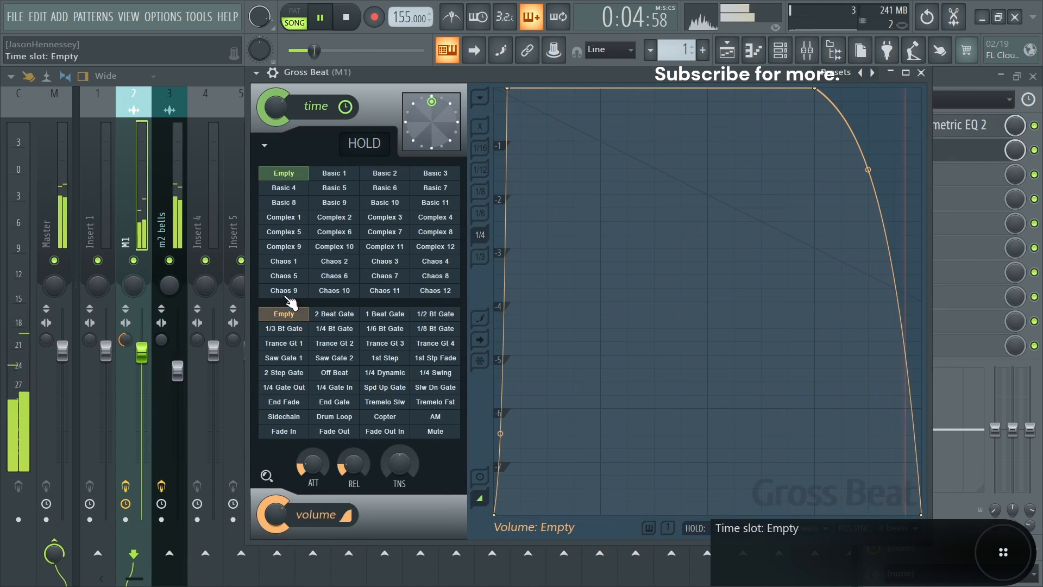
Stop playback and remove Gross Beat from the second effect slot of the M1 mixer track
key(space)
click(921, 72)
click(869, 153)
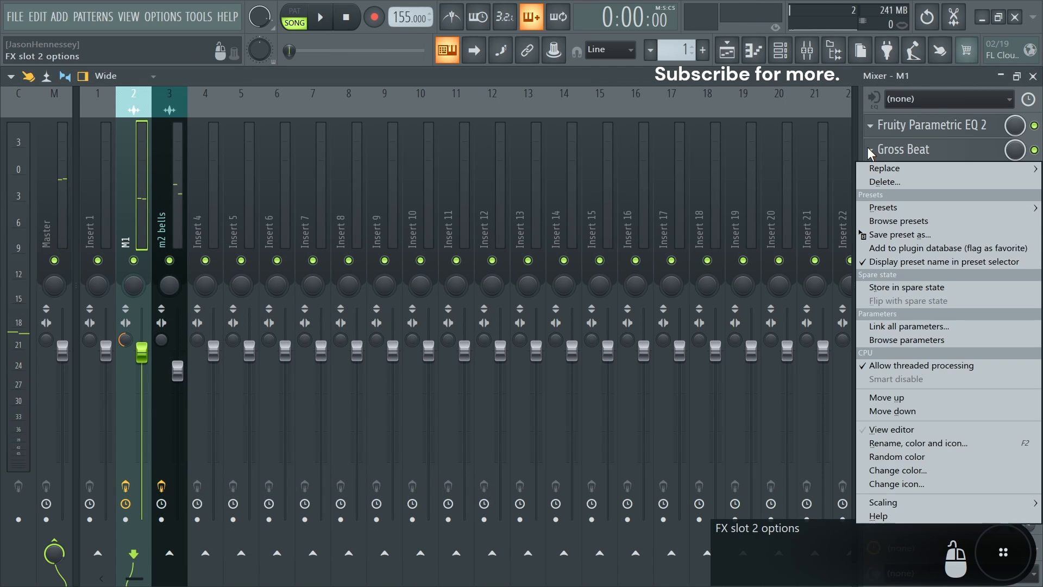
click(887, 183)
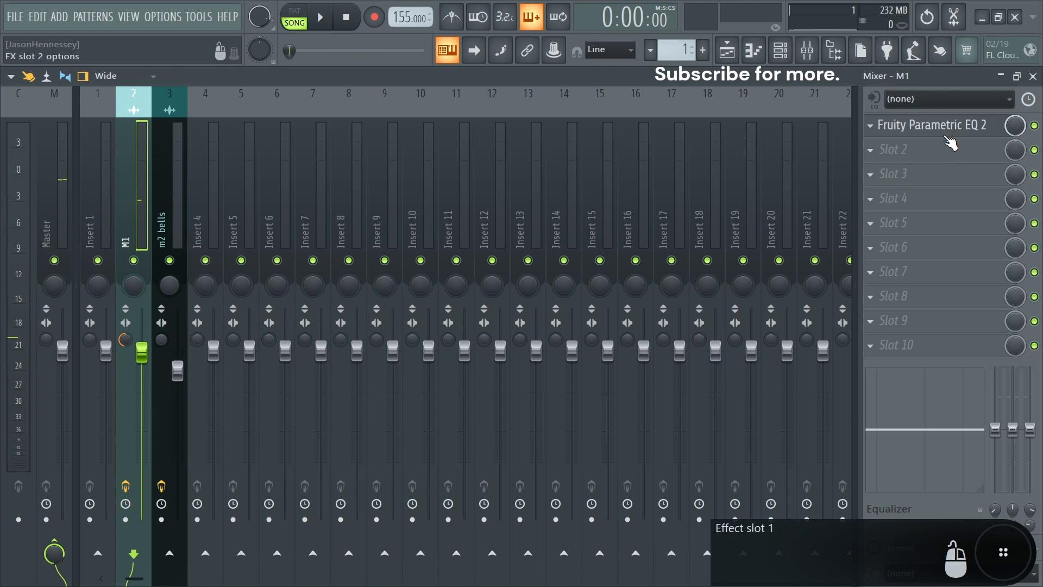
Create a four-bar volume automation clip for M1 on Track 2, curving down to a full dip just before bar 3
click(742, 48)
drag(275, 168, 304, 239)
click(229, 125)
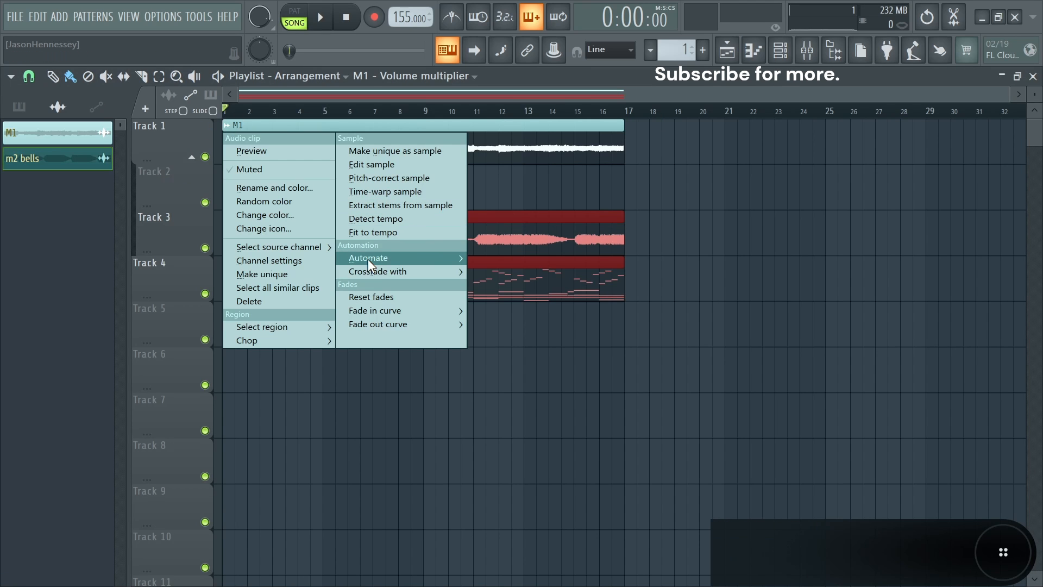
click(495, 272)
key(space)
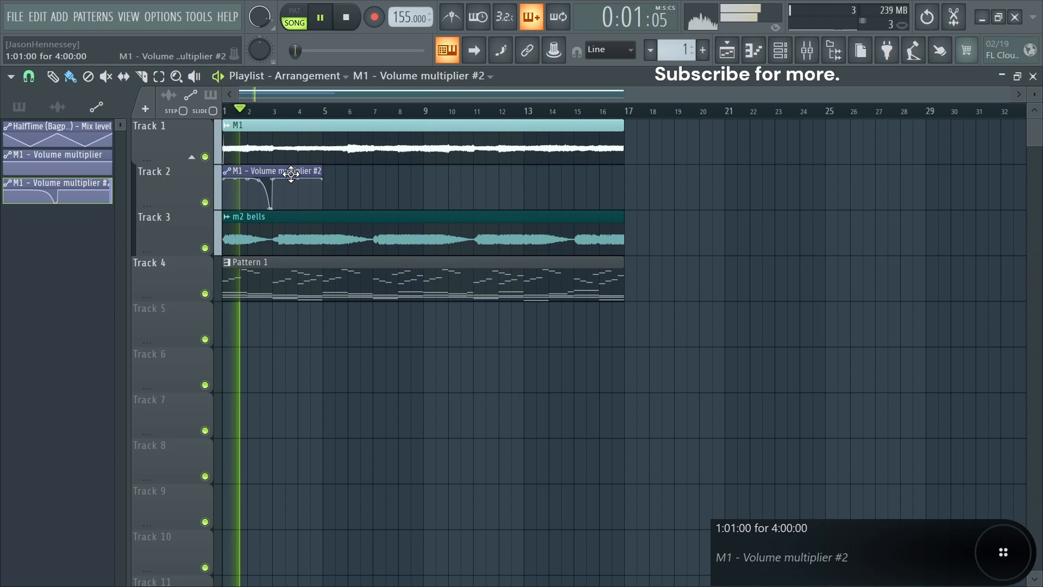
Duplicate the M1 volume automation every four bars up to bar 17 and consolidate it with the M1 clip
drag(292, 176, 394, 175)
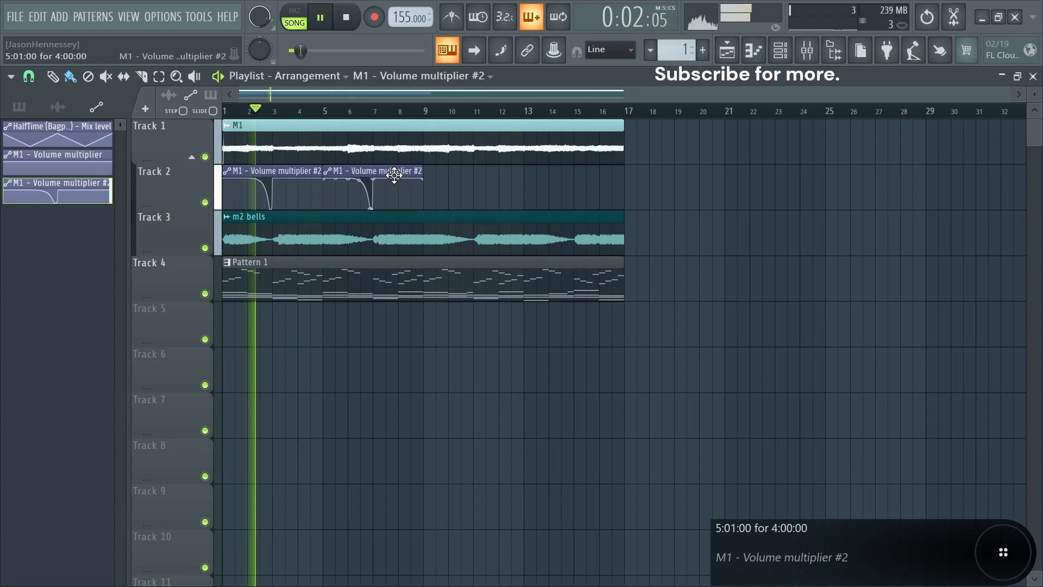
key(ctrl+b)
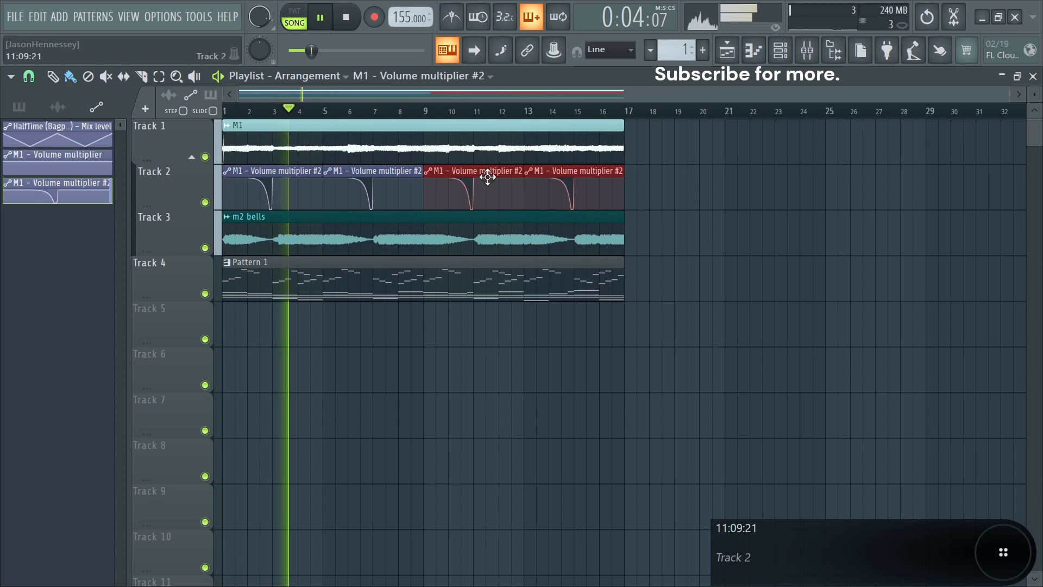
scroll(341, 186, up, 4)
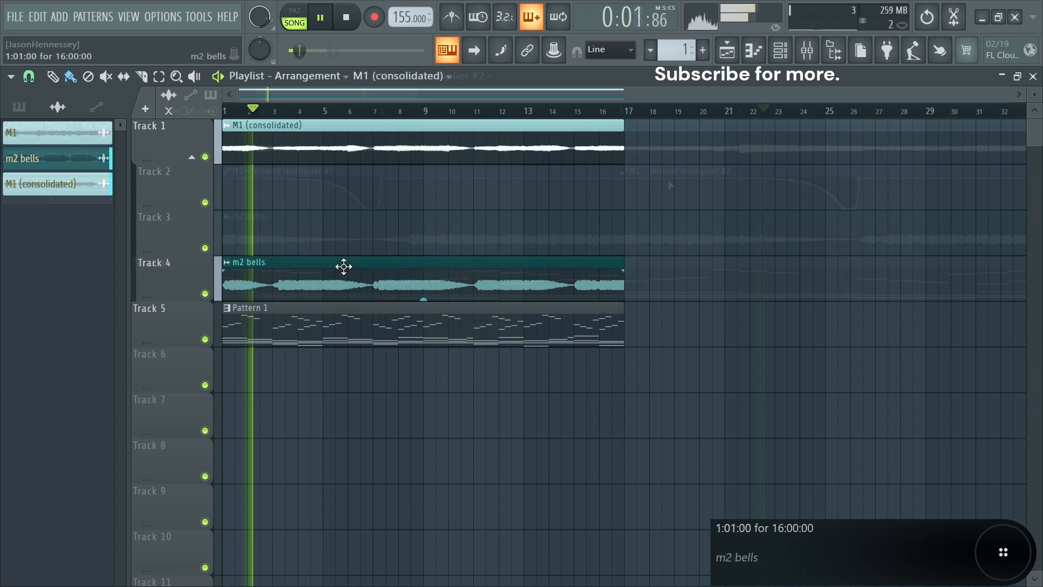
Move the m2 bells clip from Track 4 up to Track 2, keeping its start at bar 1
click(328, 287)
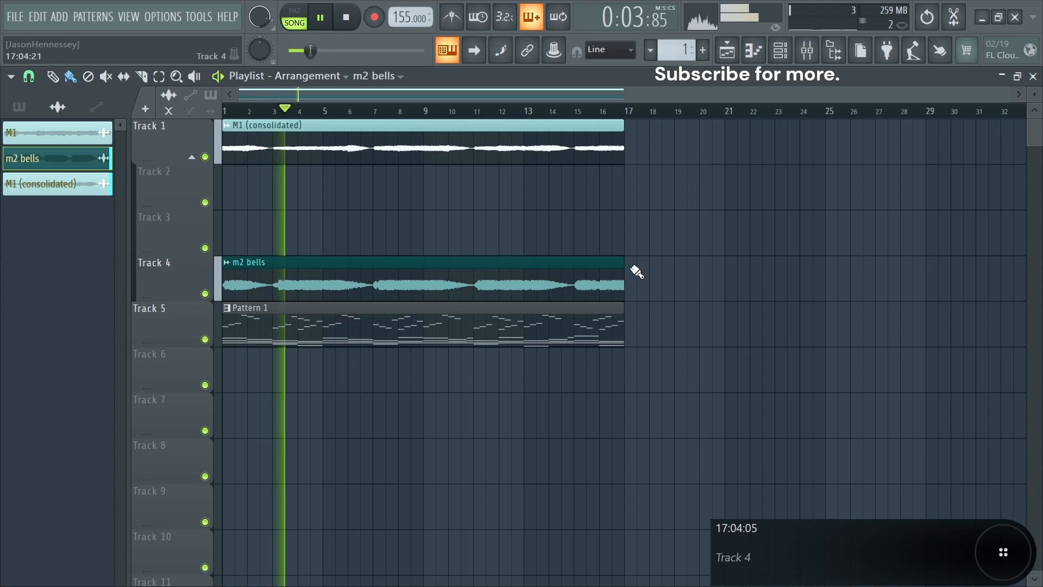
drag(622, 271, 621, 271)
scroll(291, 275, up, 3)
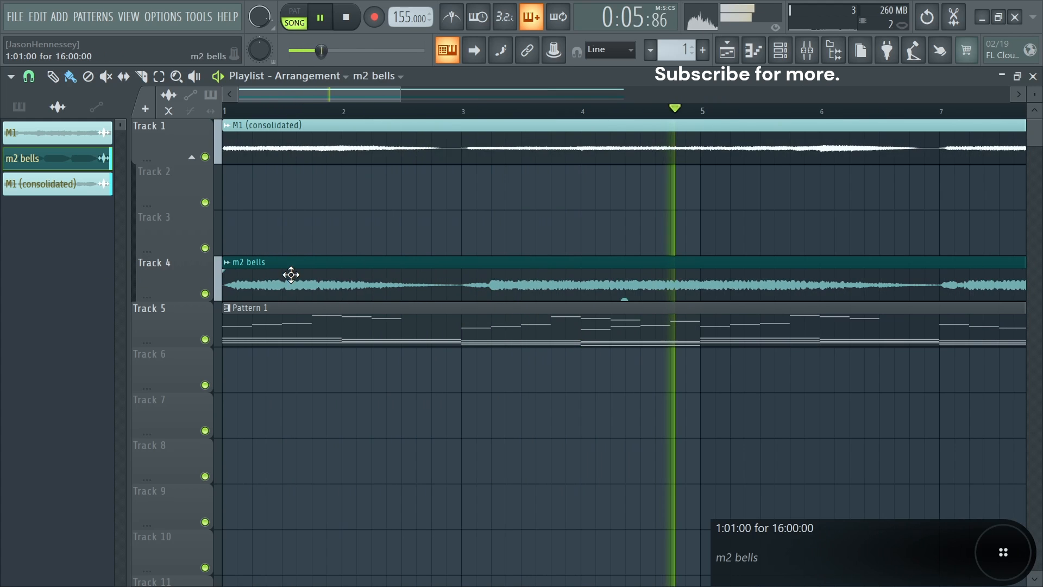
scroll(392, 275, down, 2)
drag(391, 275, 368, 168)
Delete the original M1 audio clip source and route M1 (consolidated) to its own mixer track
right_click(93, 142)
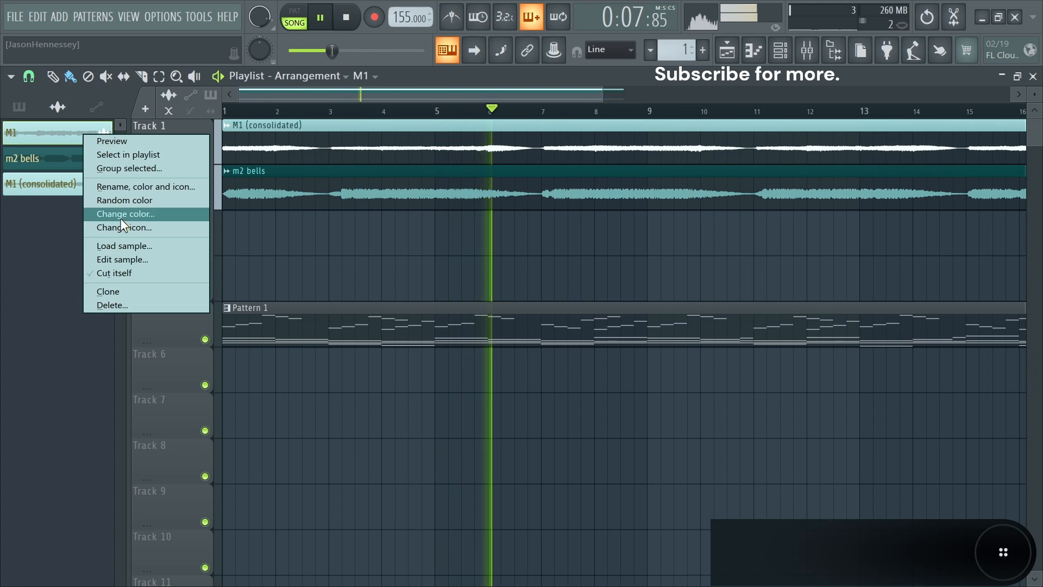
click(113, 309)
double_click(437, 136)
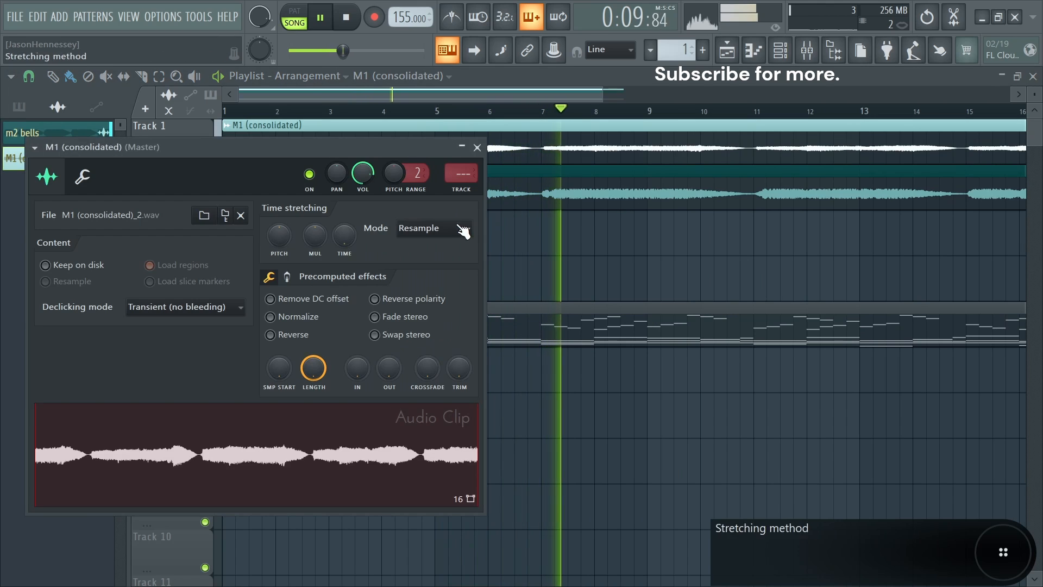
key(ctrl+l)
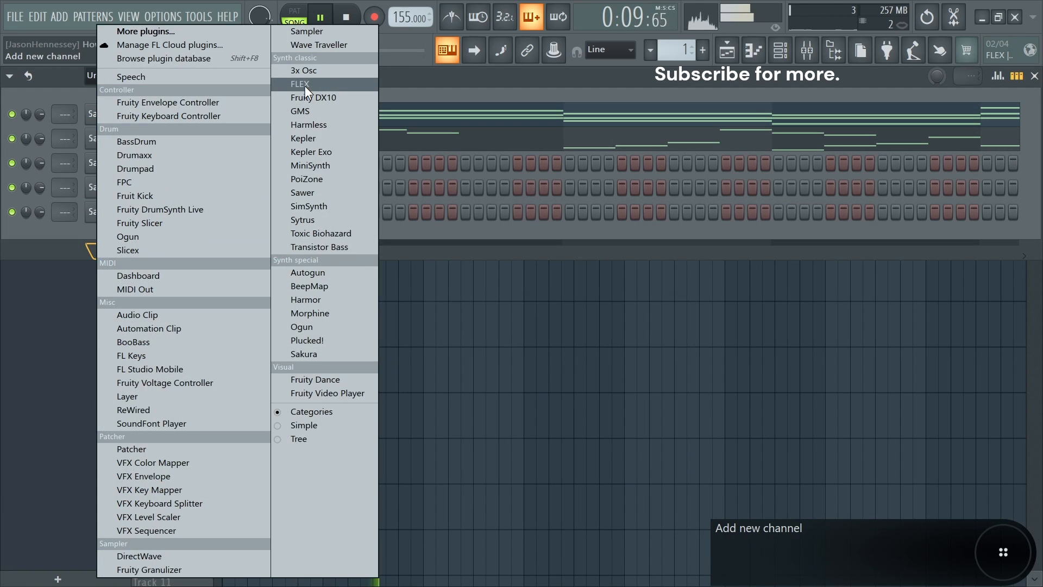
Add a Sakura channel and load the BS (G)reesey Peanut Butter Bass preset from the Sonic Haiku Bank
click(306, 353)
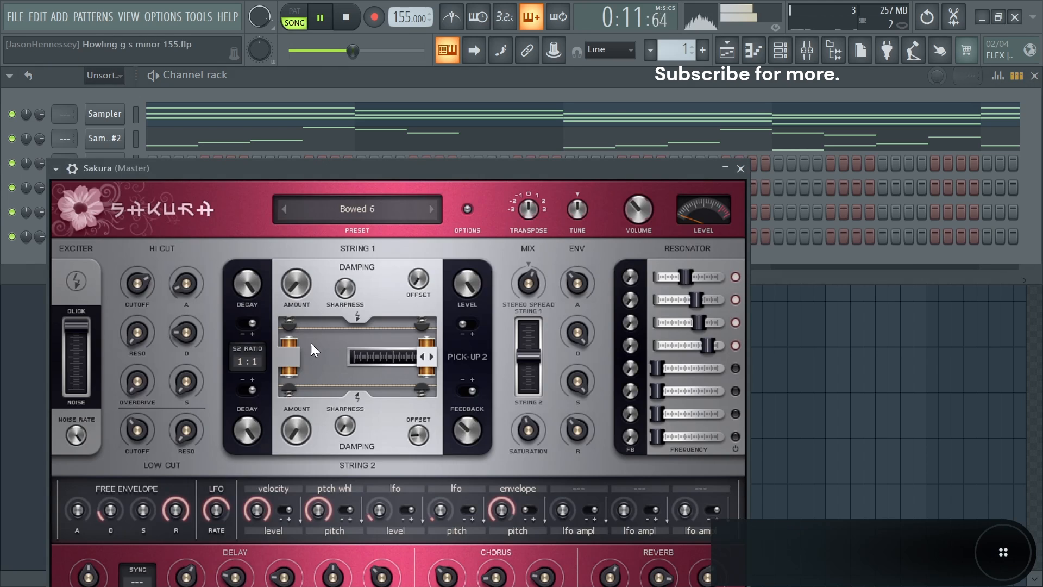
click(390, 209)
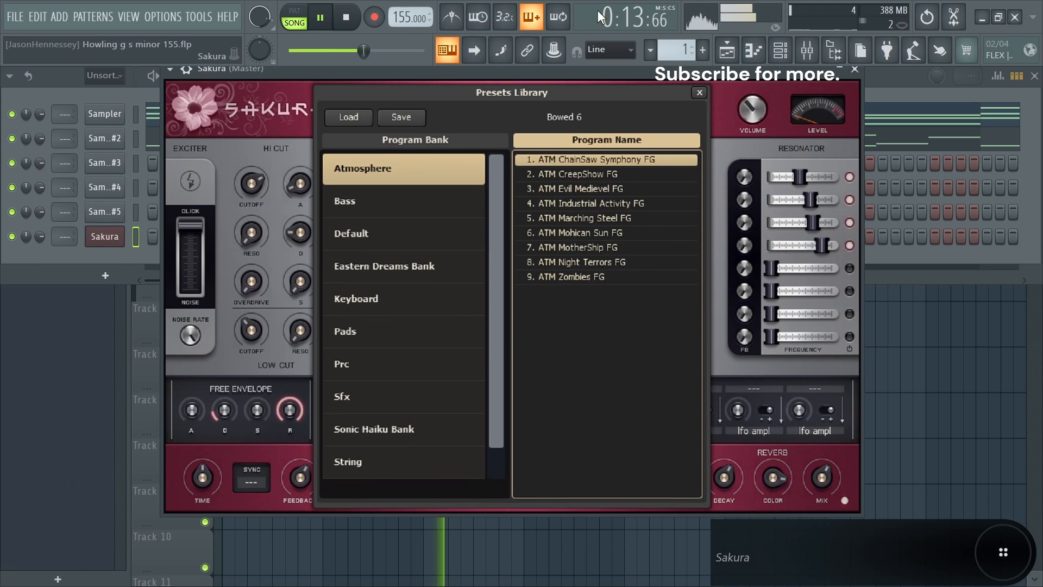
click(387, 429)
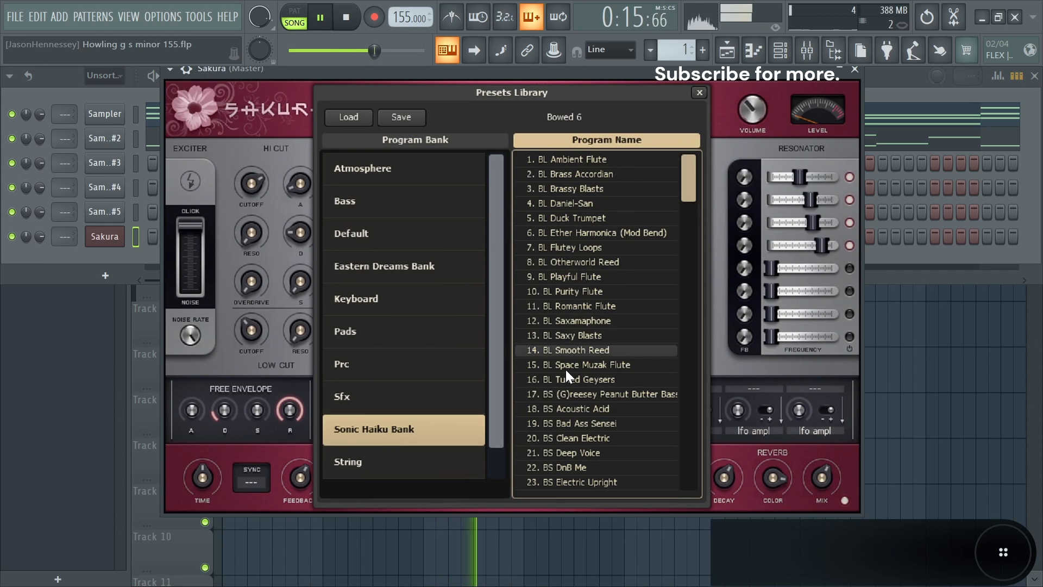
click(596, 395)
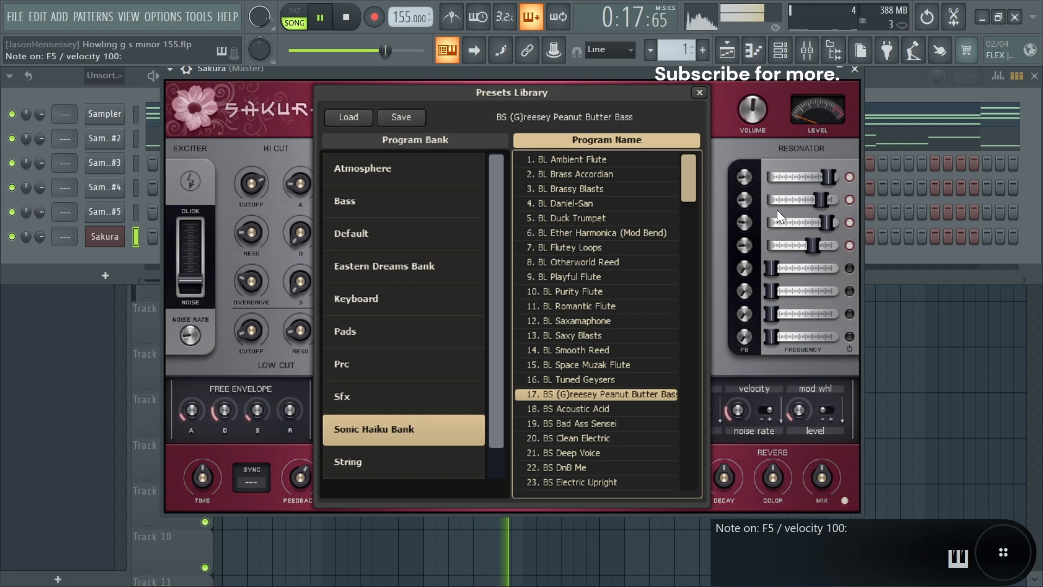
click(855, 71)
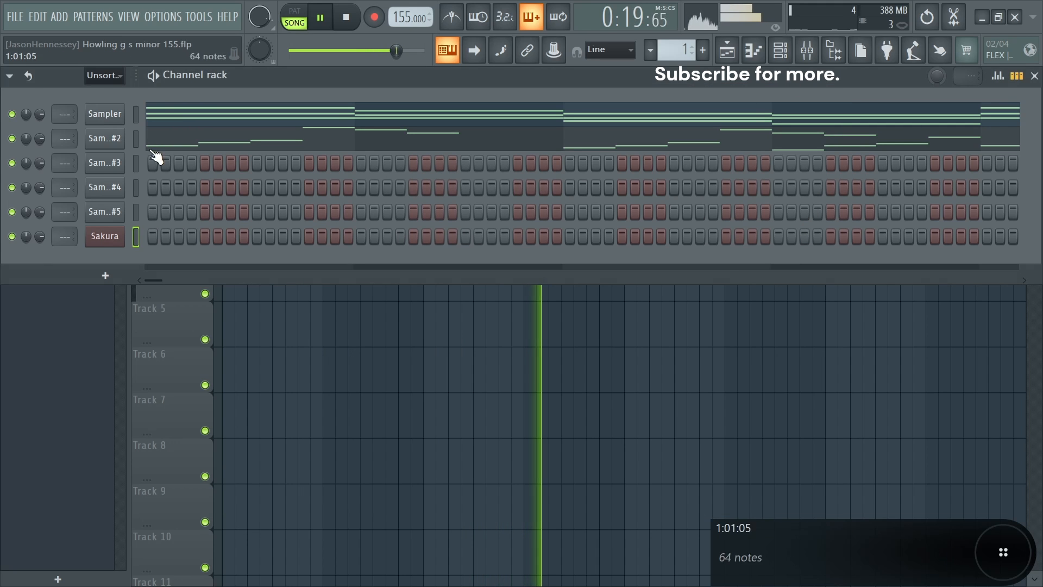
Write a four-bar Sakura bassline using G#4, B4, F#4 and E4 notes, and repeat it through the 16 bars
right_click(103, 238)
click(132, 228)
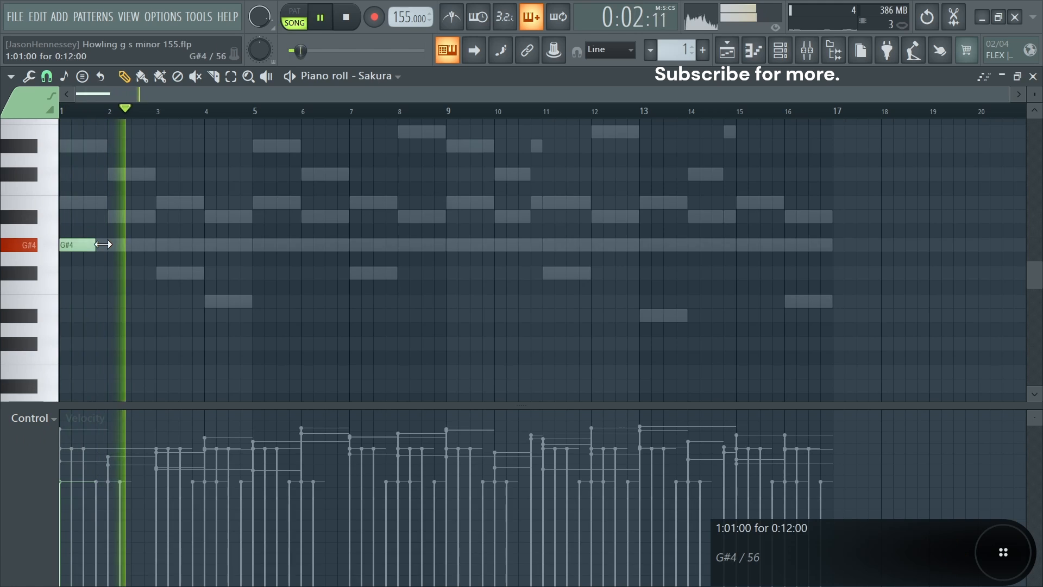
key(space)
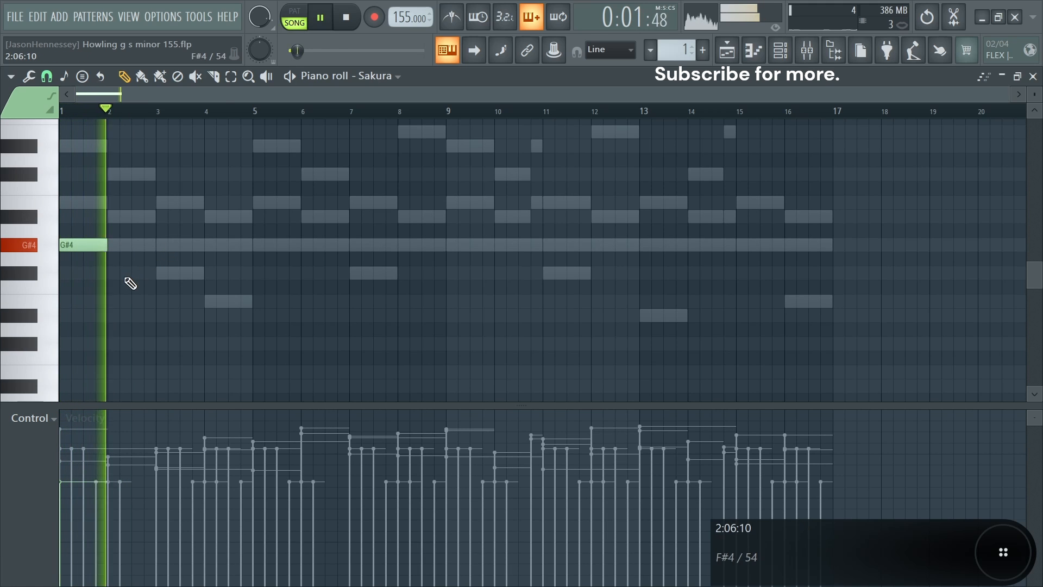
scroll(87, 277, up, 3)
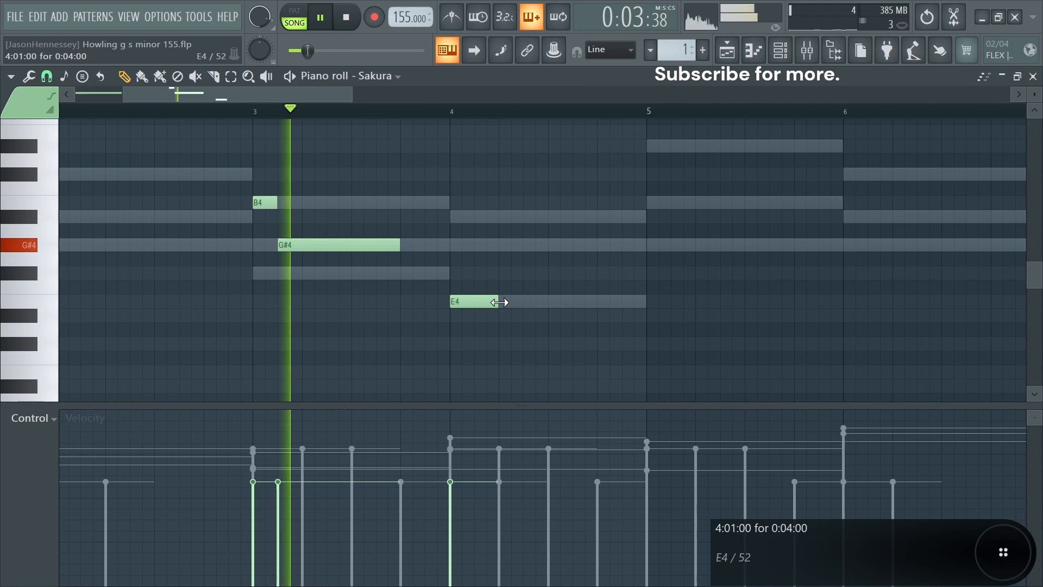
key(space)
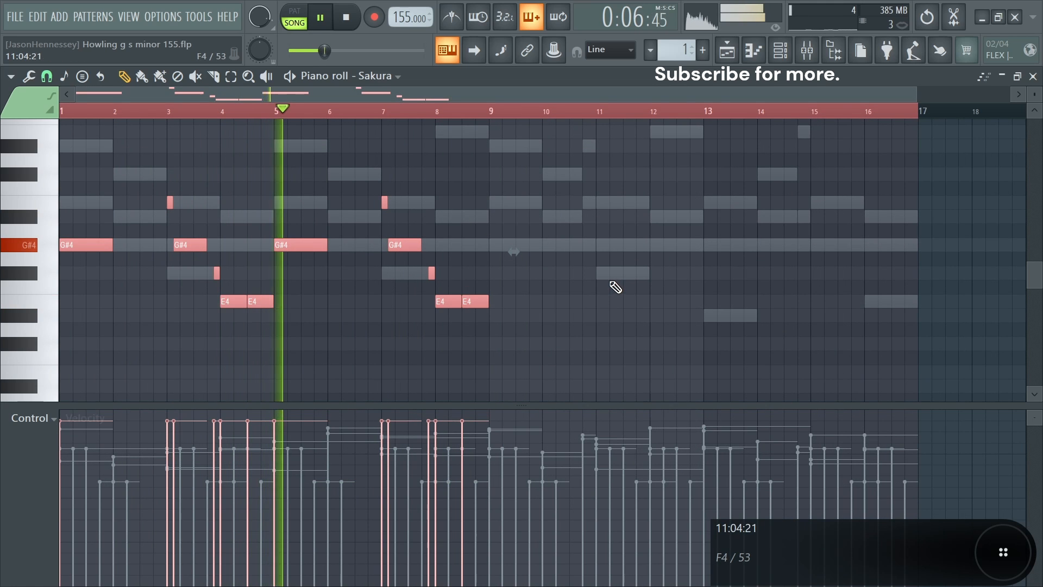
Assign the Sakura channel to mixer track 3
click(780, 50)
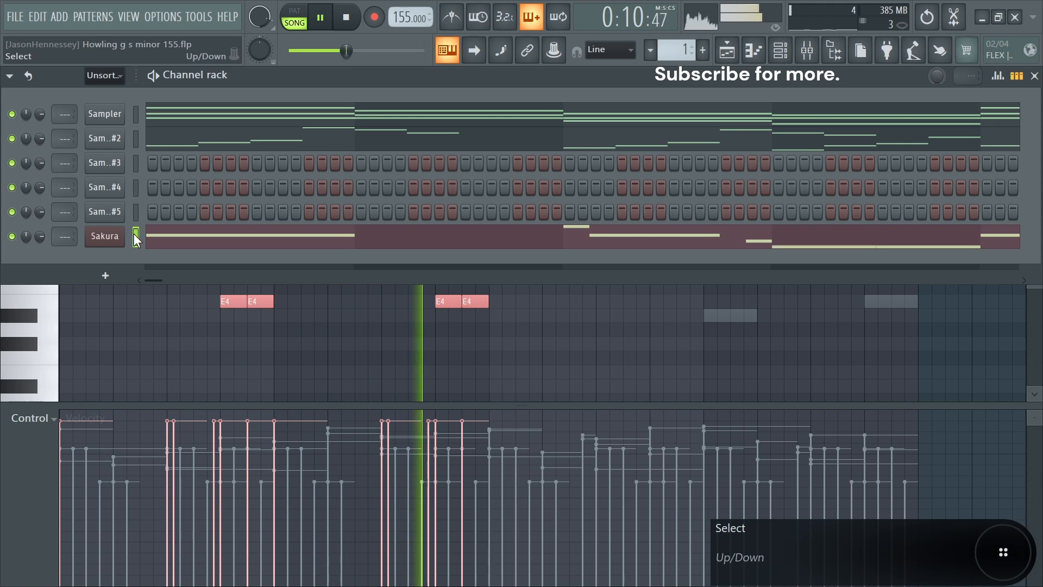
key(F9)
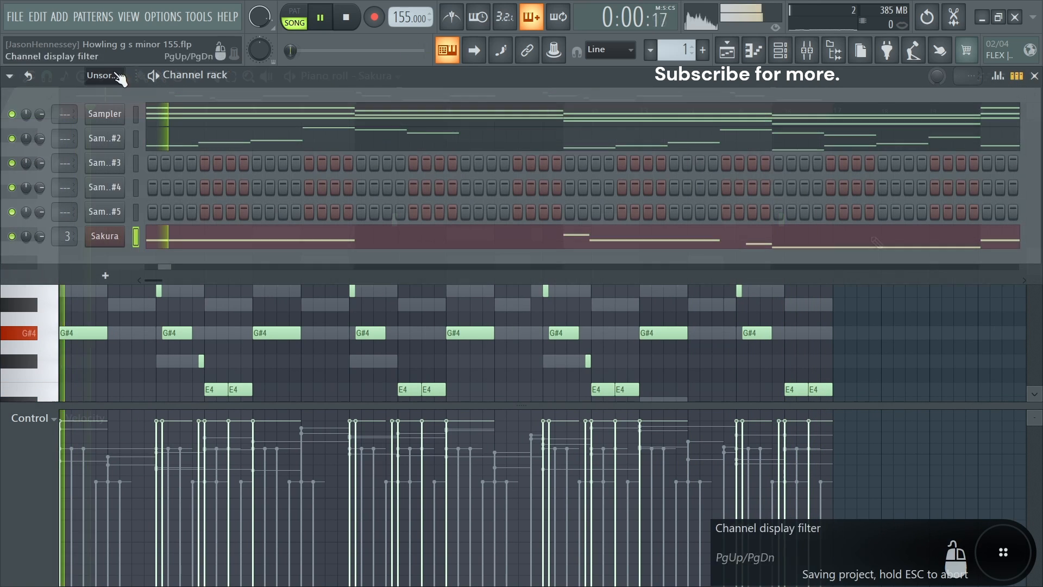
Audition the samples in the j Kicks folder and load the knock made kick g sample as a new channel
click(834, 50)
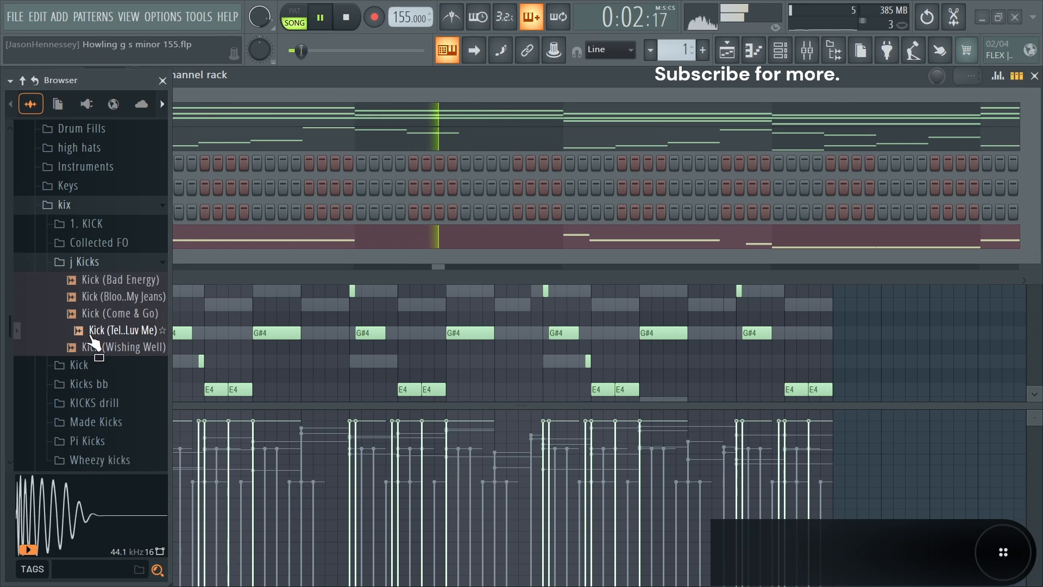
click(98, 288)
click(97, 297)
click(98, 313)
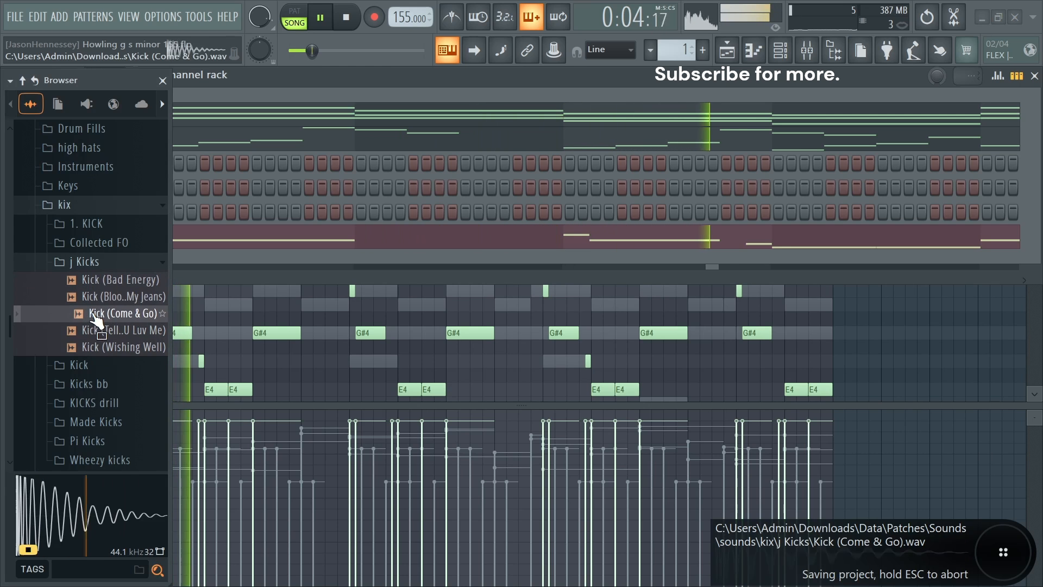
click(98, 331)
drag(94, 350, 374, 269)
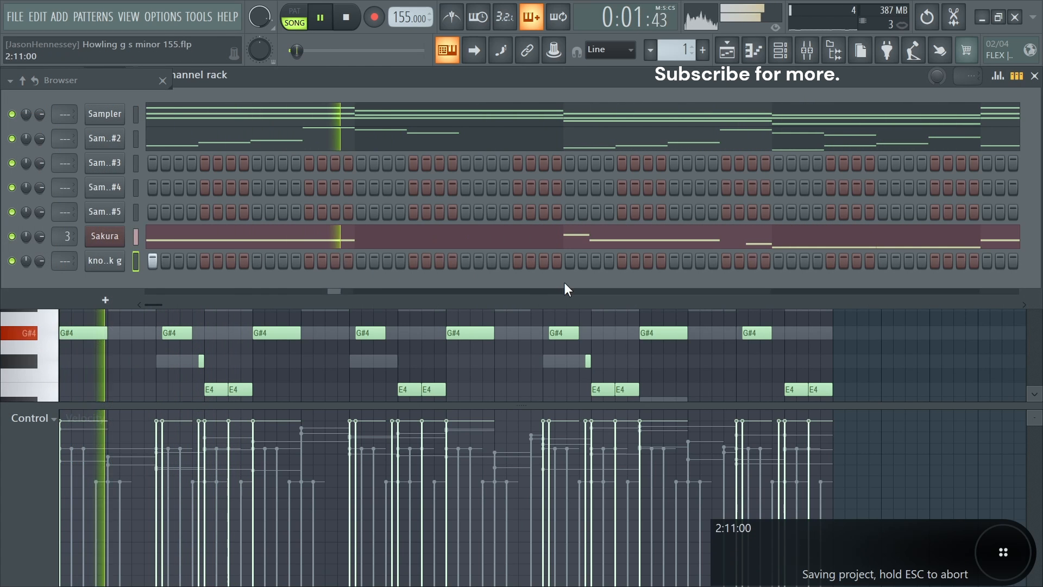
Program kick hits over the first three bars and duplicate the kick's bars 1–2 into bars 3–4
click(569, 261)
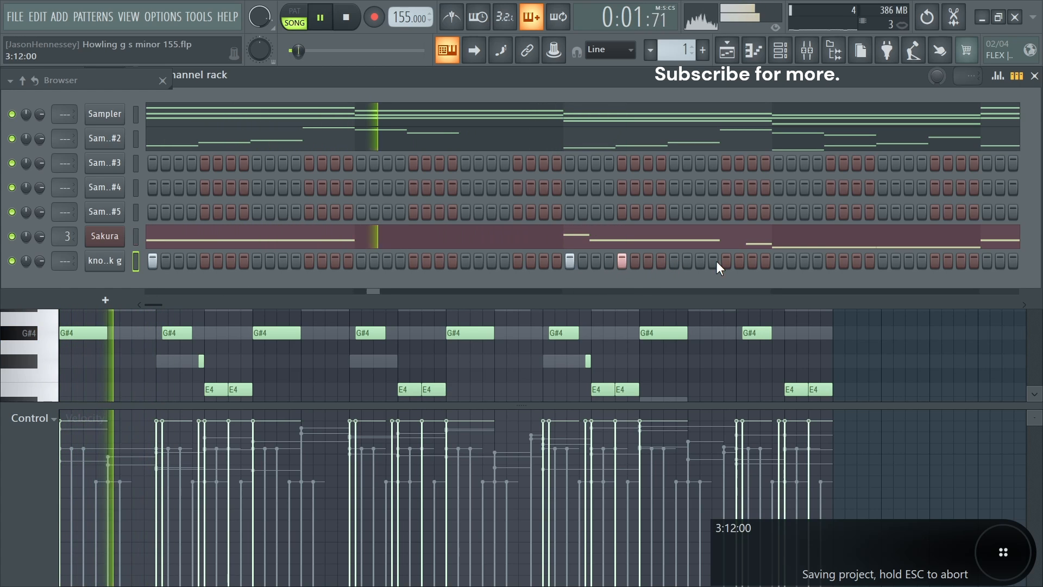
click(696, 265)
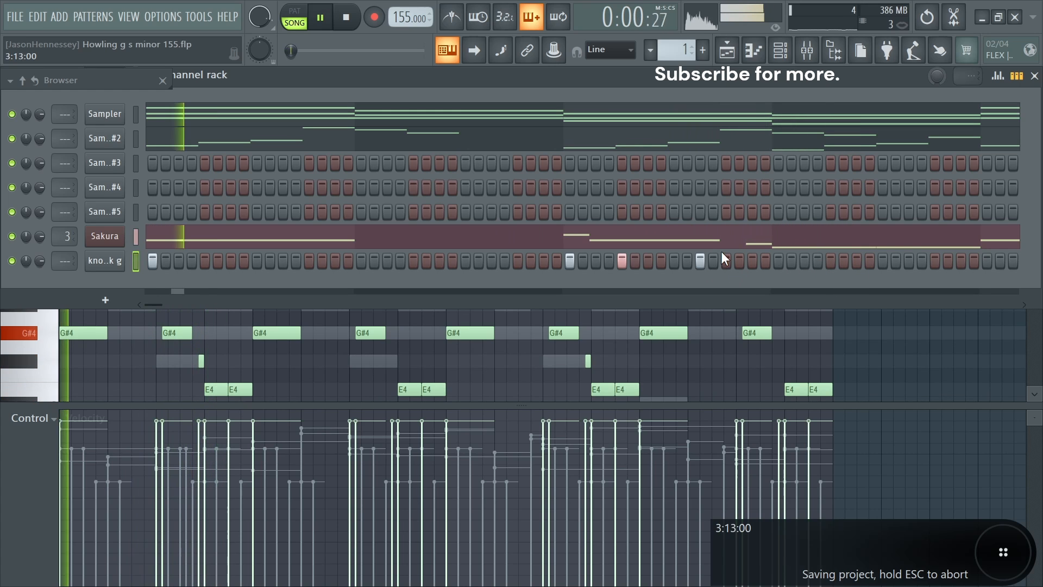
click(545, 261)
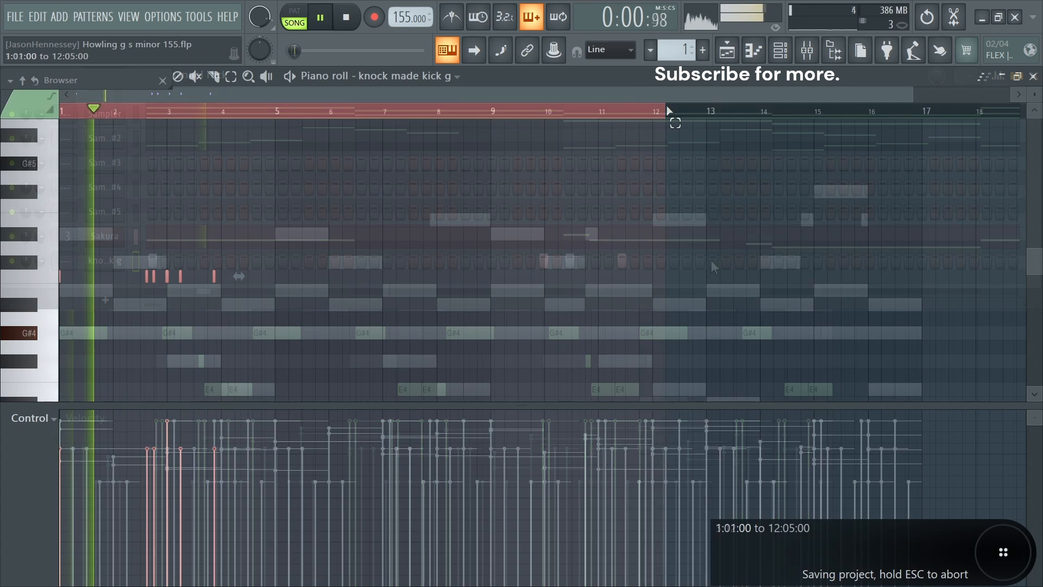
drag(675, 114, 182, 128)
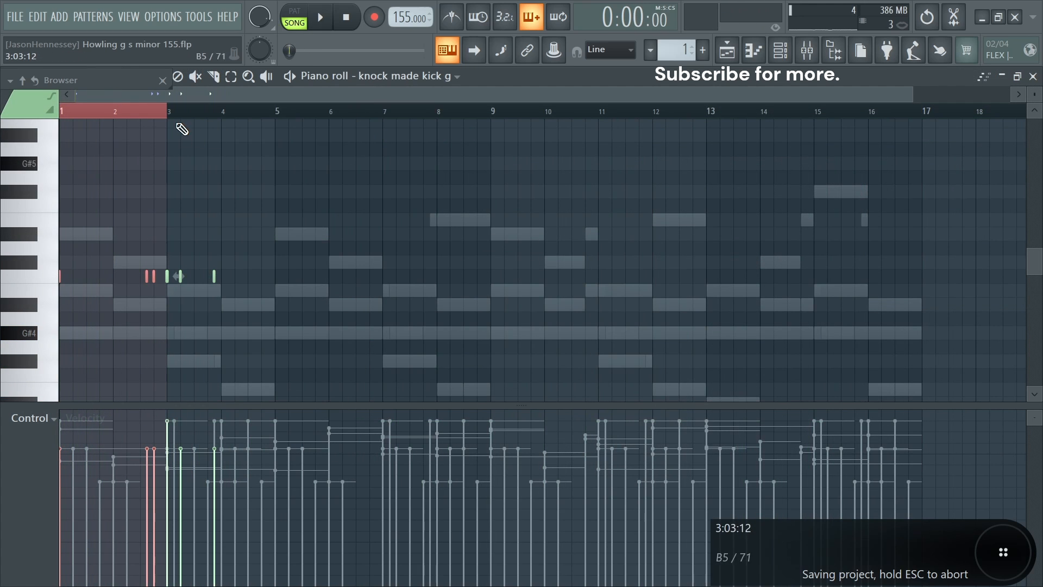
key(ctrl+b)
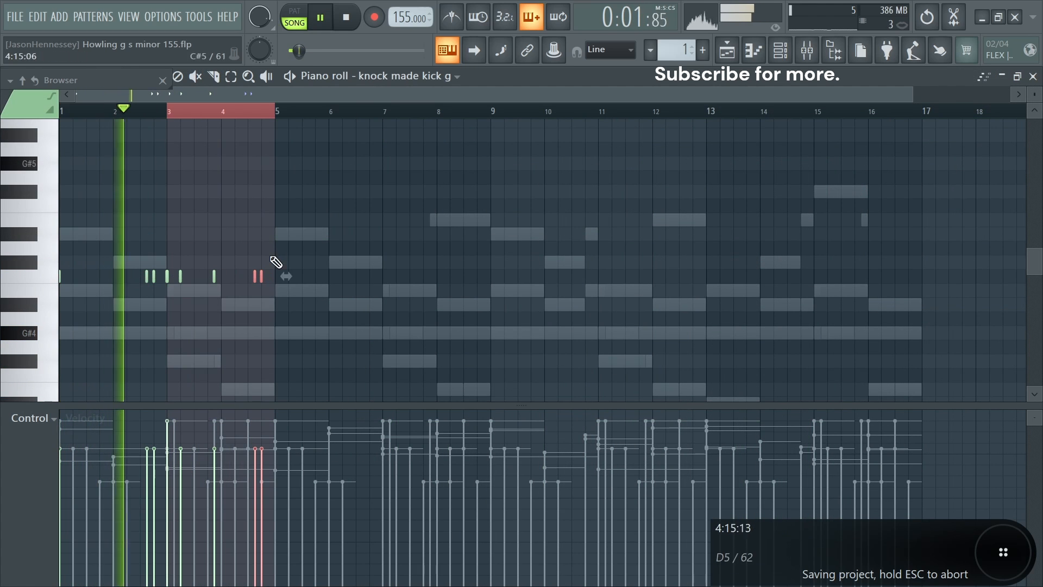
Raise the kick hits in bars 1–4 to maximum velocity and duplicate them into bars 5–8
drag(171, 113, 1, 131)
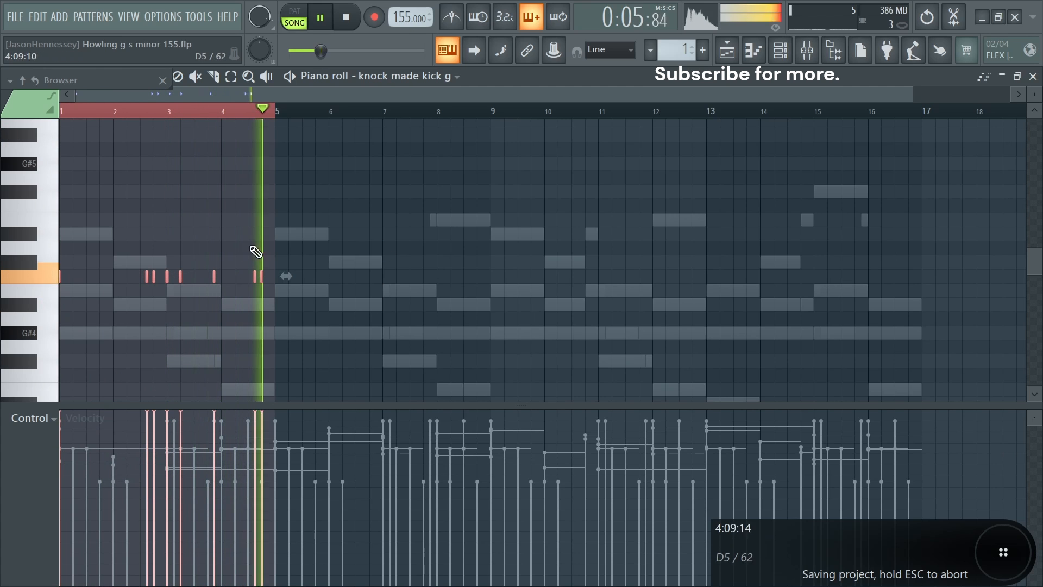
key(space)
key(space)
key(ctrl+b)
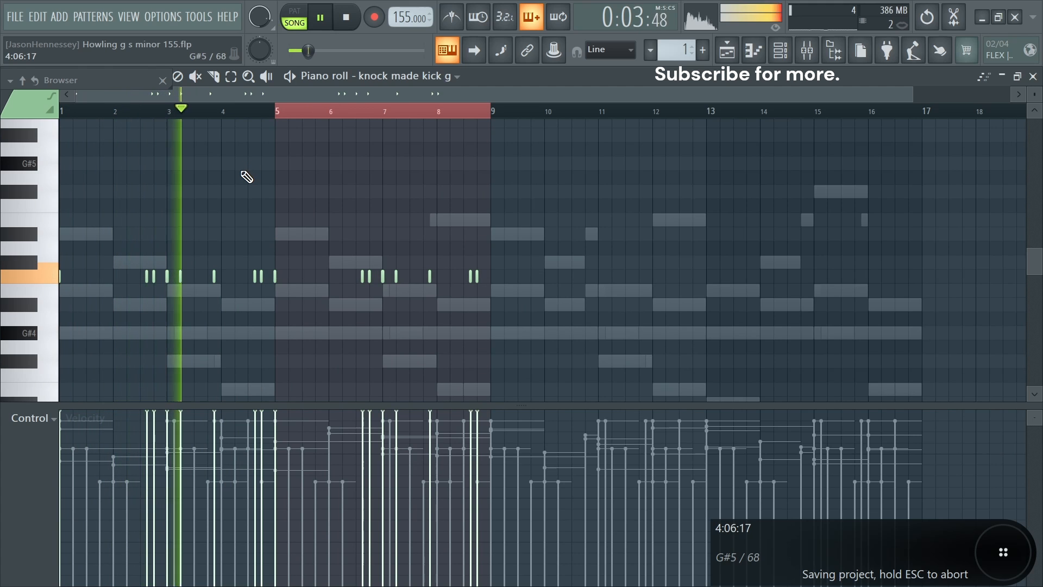
Rework the kick hits in bars 3 and 4, placing hits on bar 3 step 13 and bar 4 step 3, and clear bars 5–8
scroll(84, 245, up, 2)
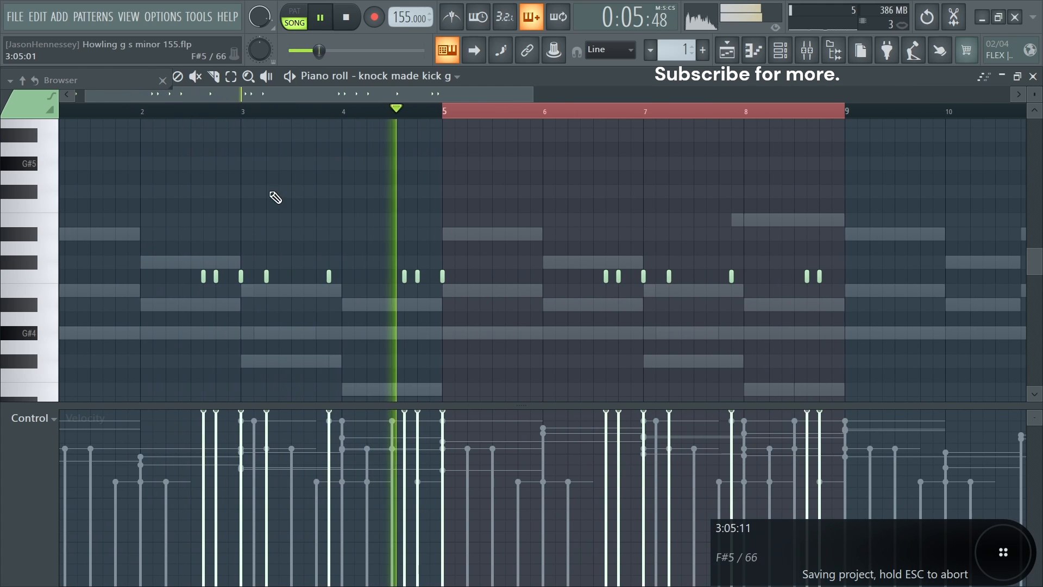
key(space)
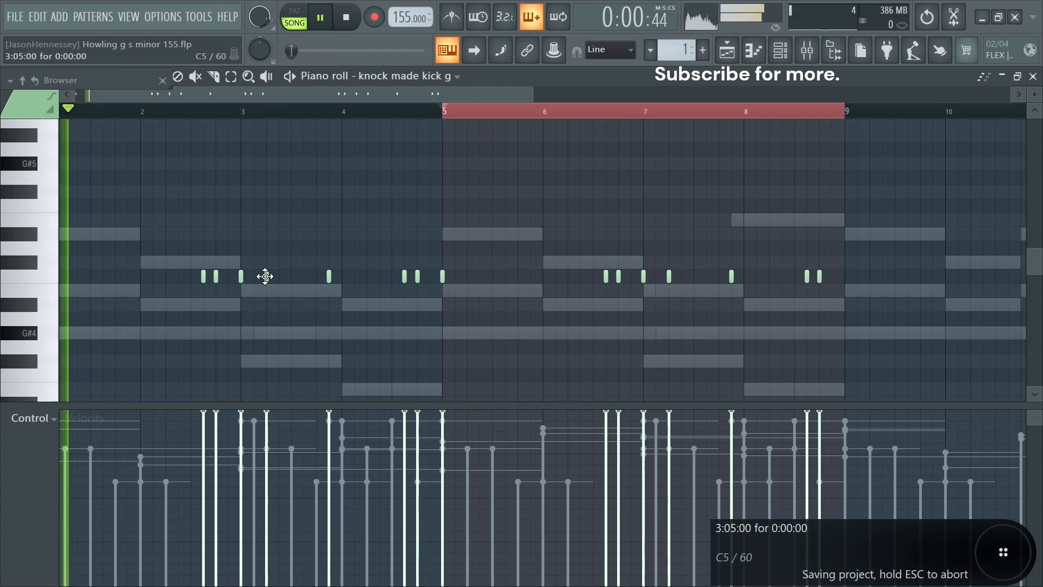
click(304, 276)
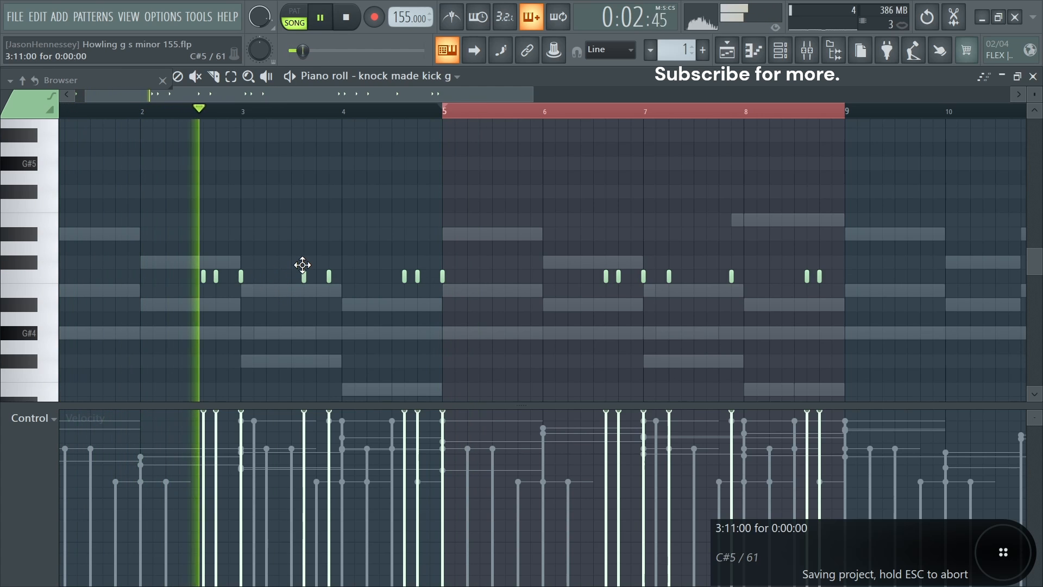
drag(303, 265, 314, 264)
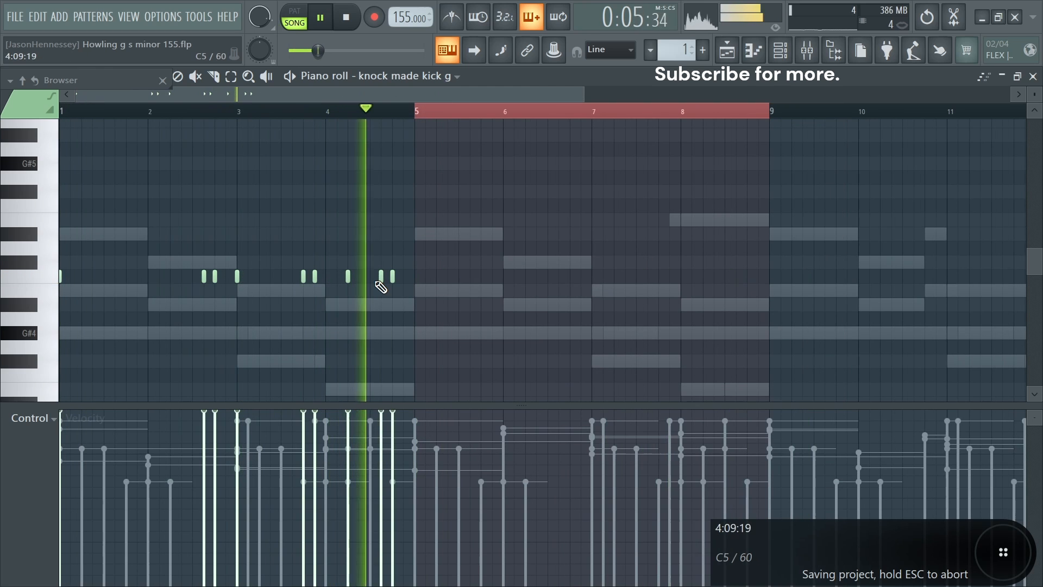
scroll(348, 288, up, 4)
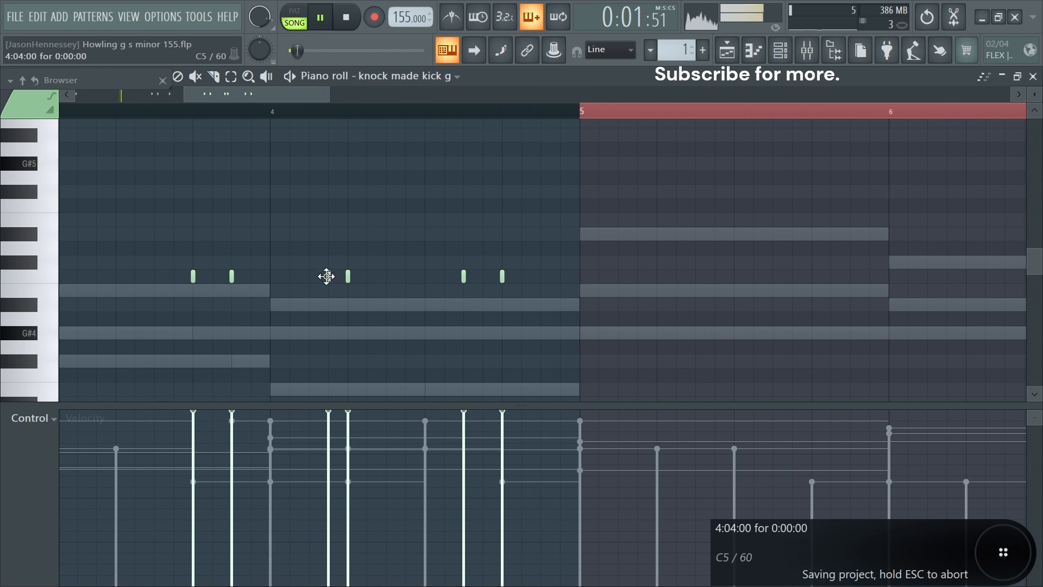
scroll(368, 281, down, 4)
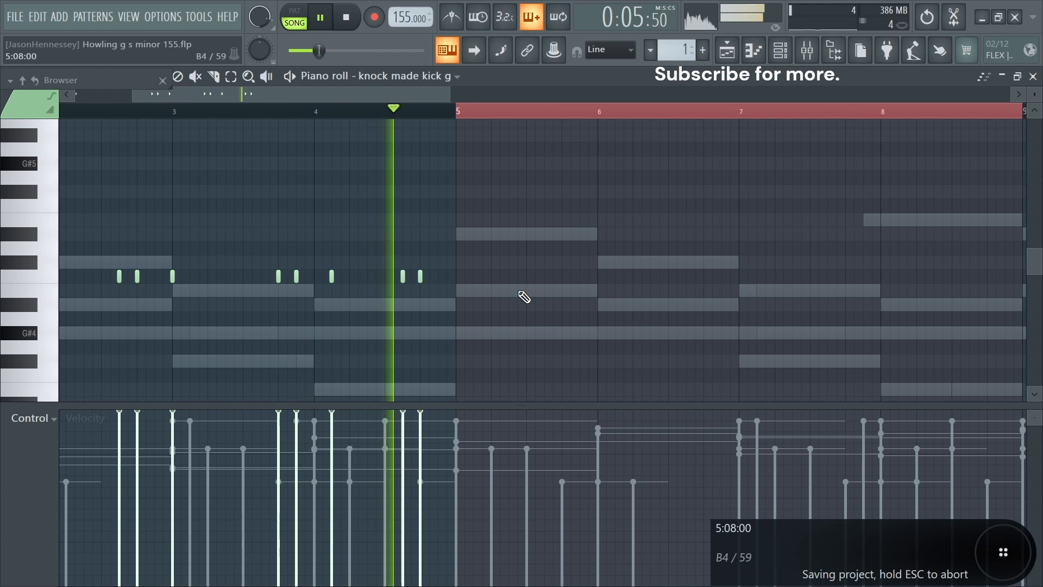
scroll(484, 203, down, 4)
key(space)
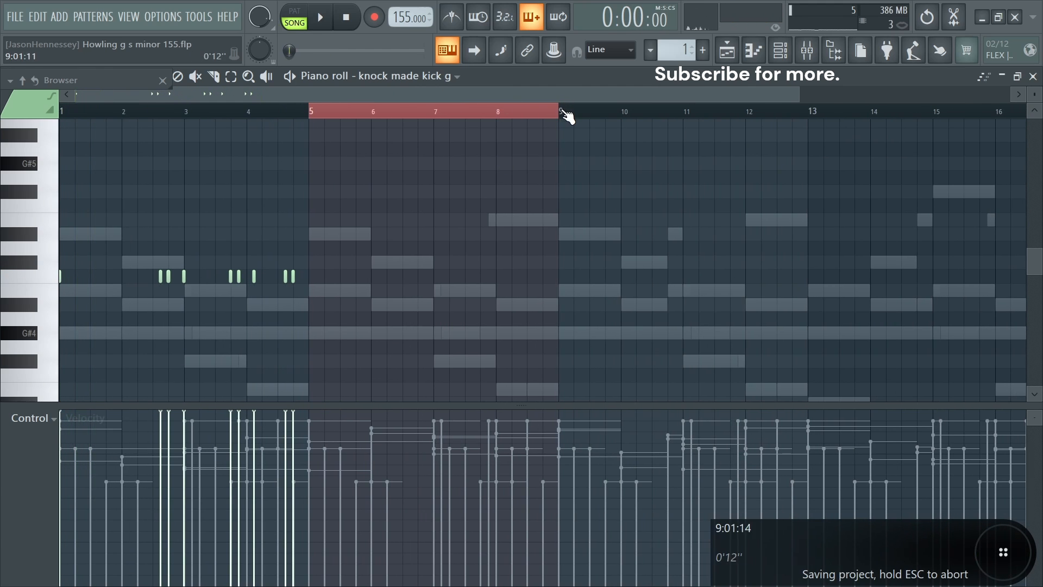
Duplicate the four-bar kick pattern into bars 5–8, and repeat the resulting eight bars through bar 16
drag(561, 111, 2, 134)
key(ctrl+b)
scroll(451, 260, down, 2)
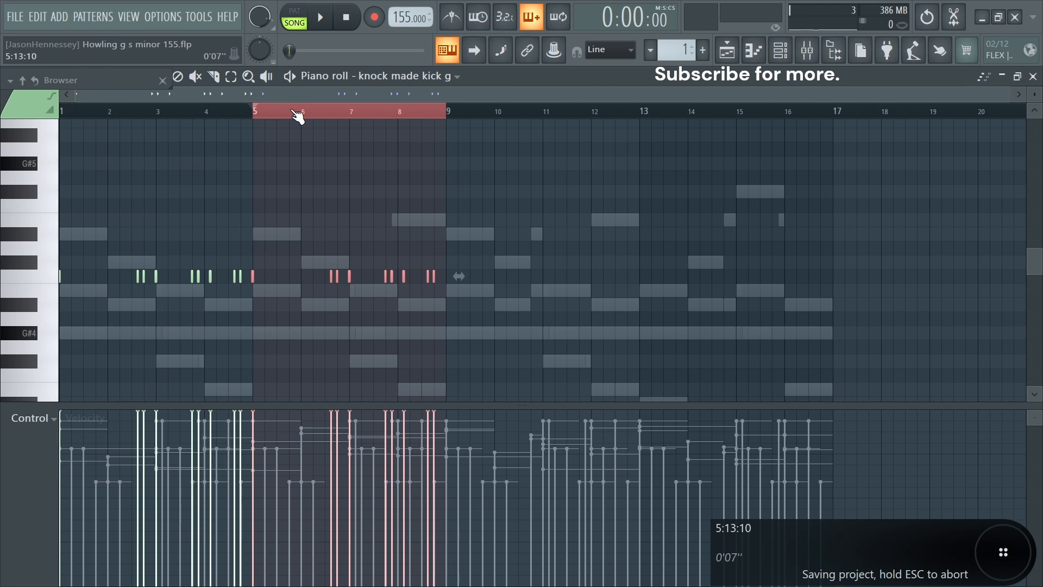
drag(293, 111, 2, 111)
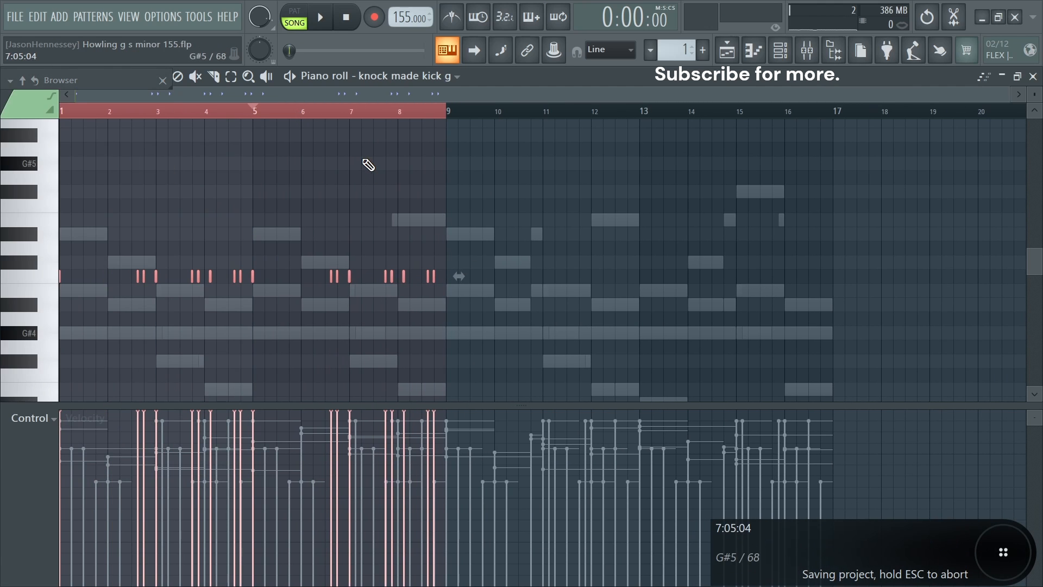
key(ctrl+b)
scroll(451, 152, down, 1)
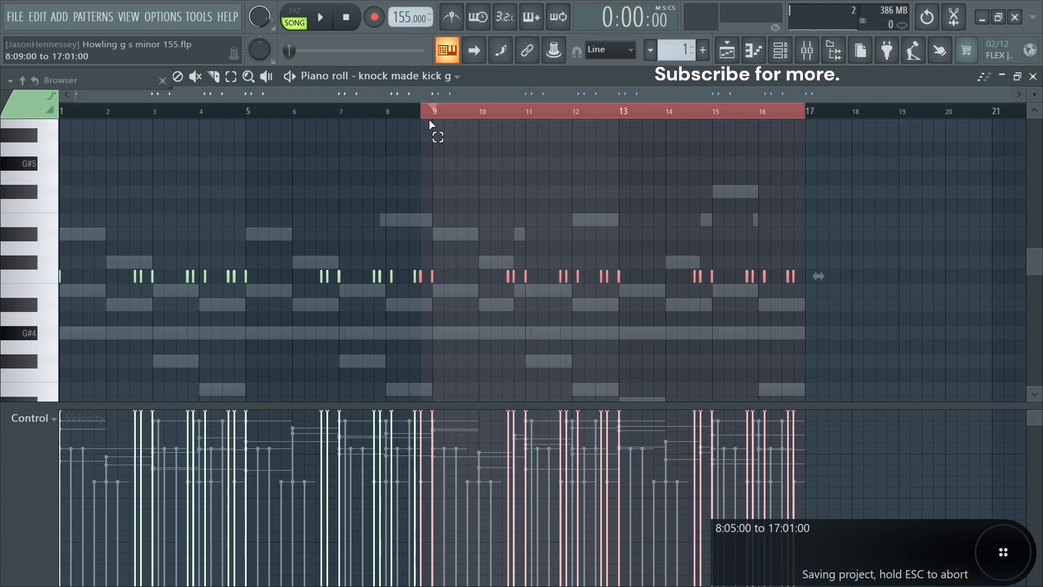
key(ctrl+a)
Leave the kick folders in the sample browser and open the rims, claps, snares folder
click(783, 51)
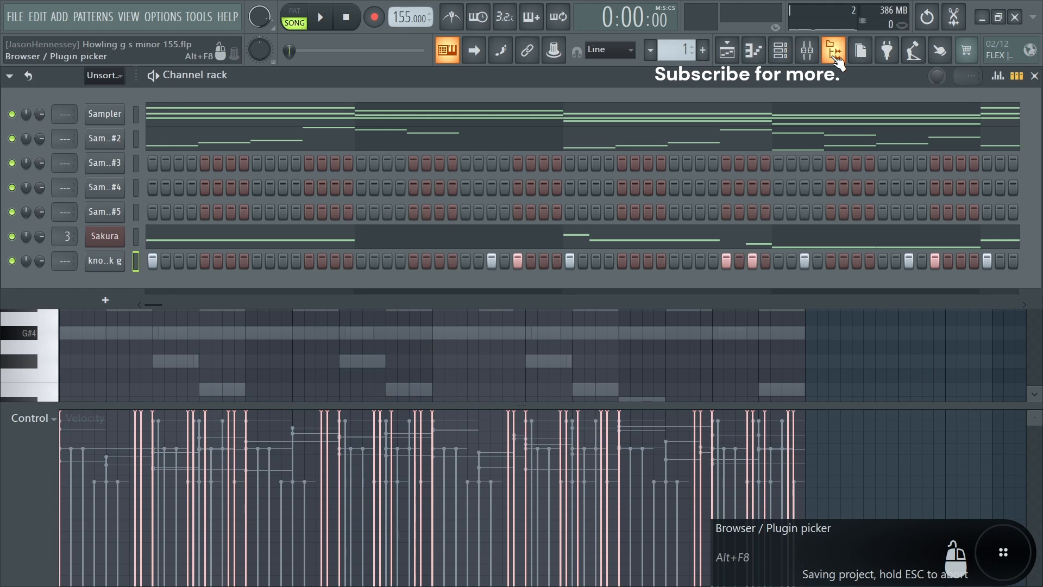
click(835, 59)
key(space)
scroll(104, 320, up, 5)
click(102, 325)
scroll(98, 308, down, 2)
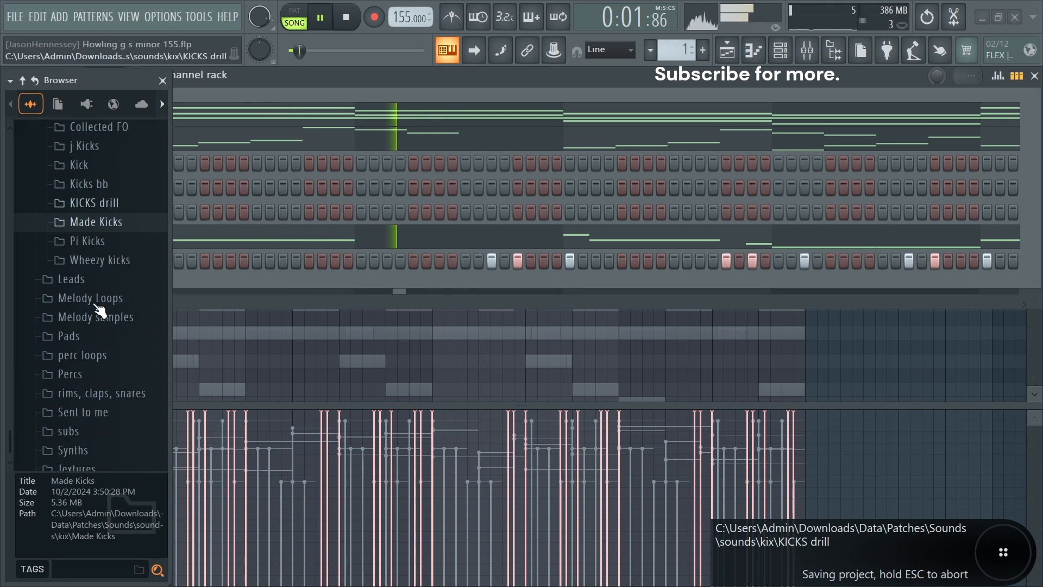
scroll(99, 311, down, 3)
click(106, 257)
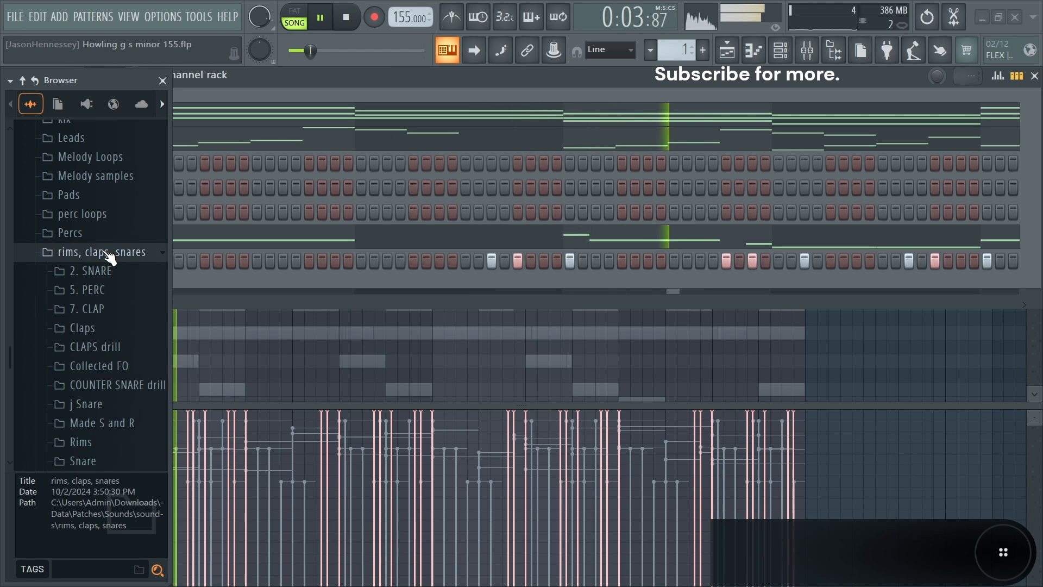
scroll(93, 299, down, 2)
key(space)
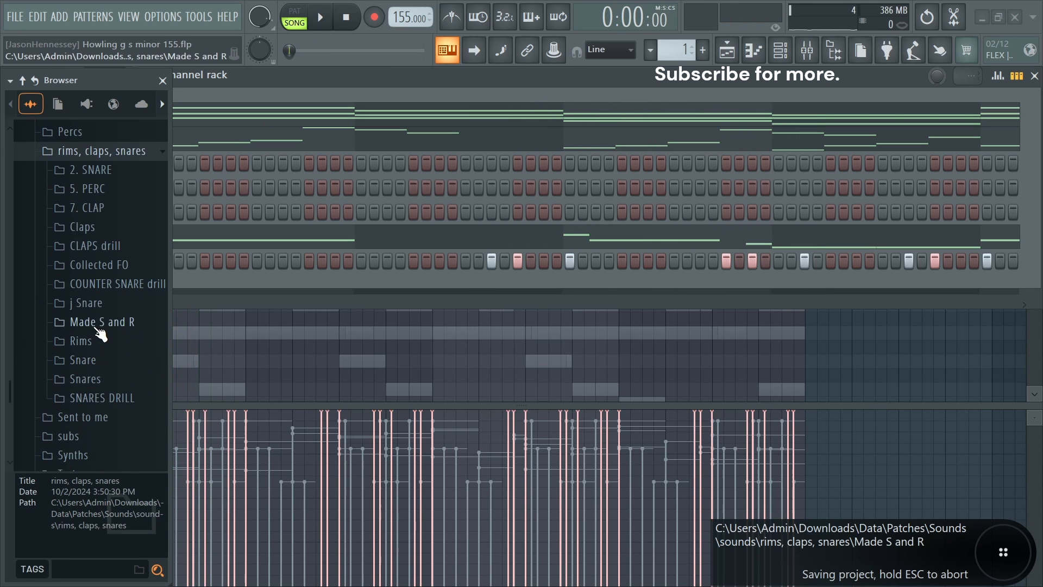
Audition clap samples, load proc noise clap FS from Made claps and snares, and program it on beat 3 of all 16 bars
click(90, 208)
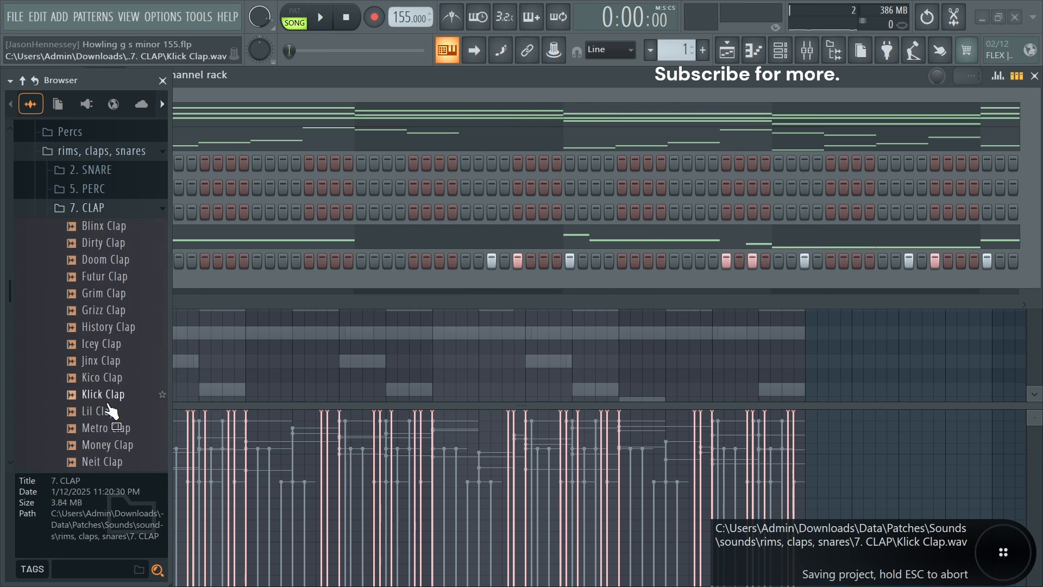
click(109, 429)
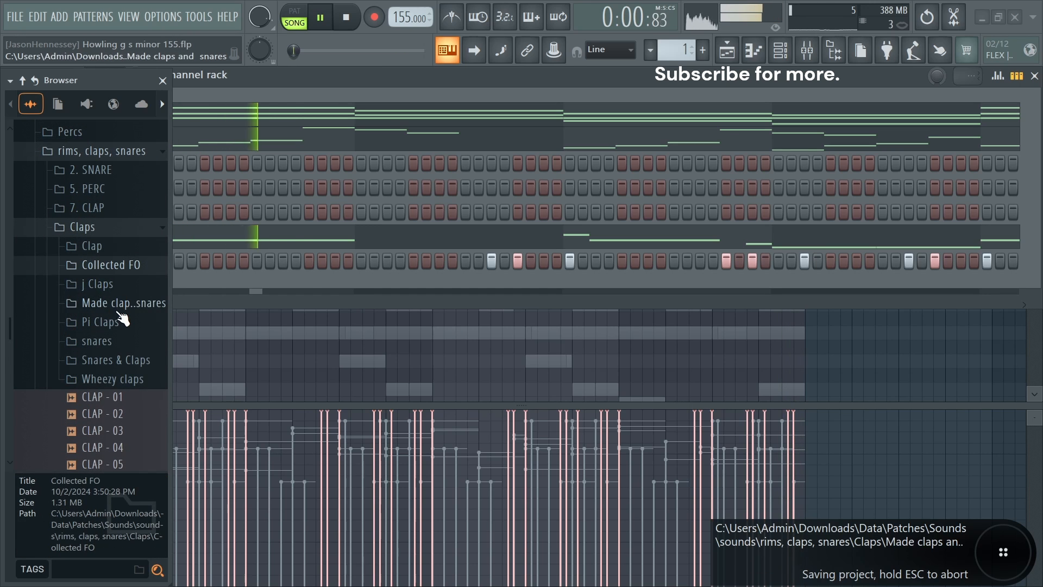
click(121, 308)
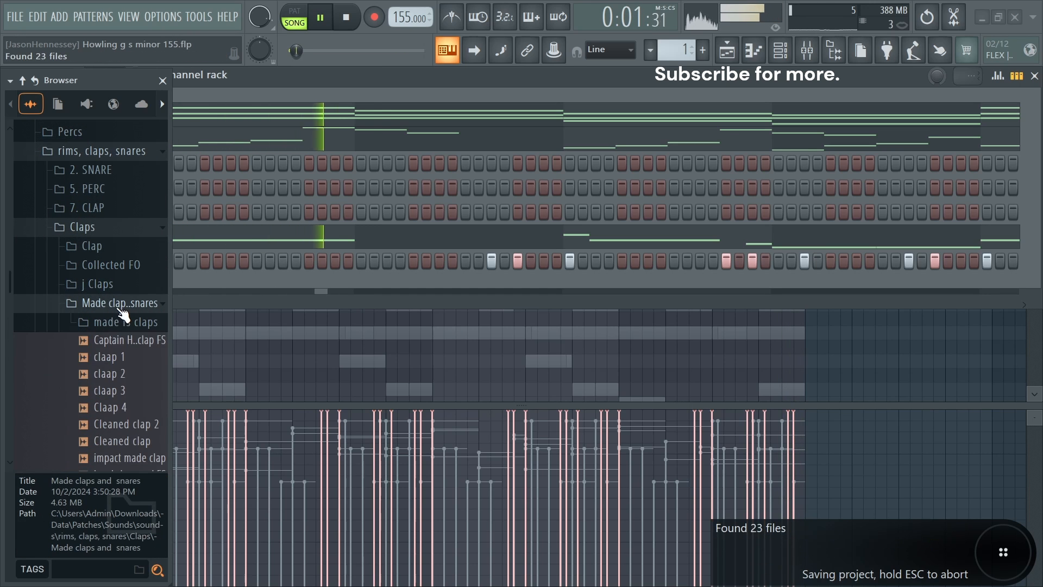
click(125, 322)
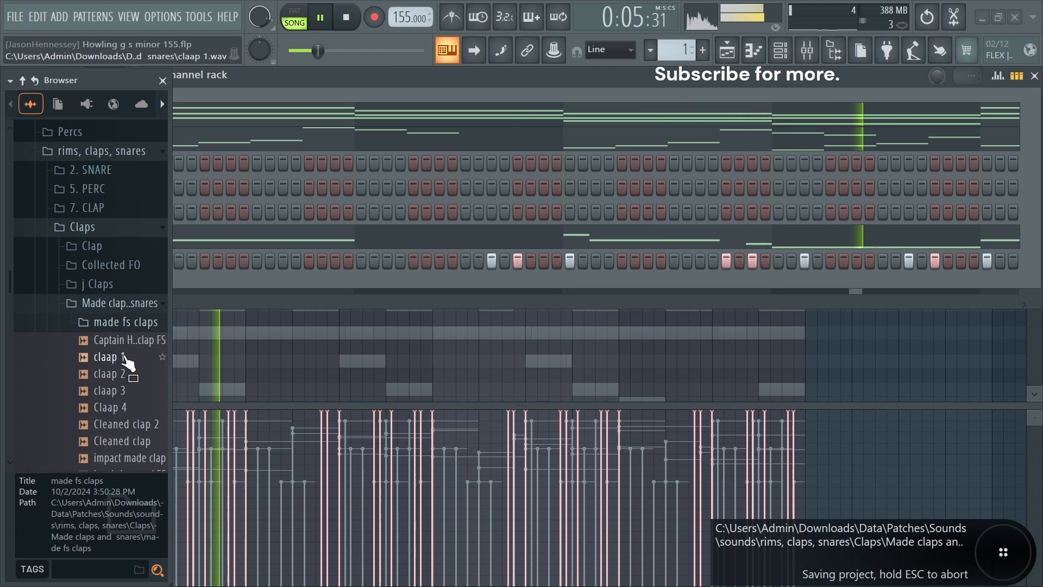
scroll(128, 340, down, 2)
click(125, 342)
click(112, 391)
scroll(113, 251, down, 4)
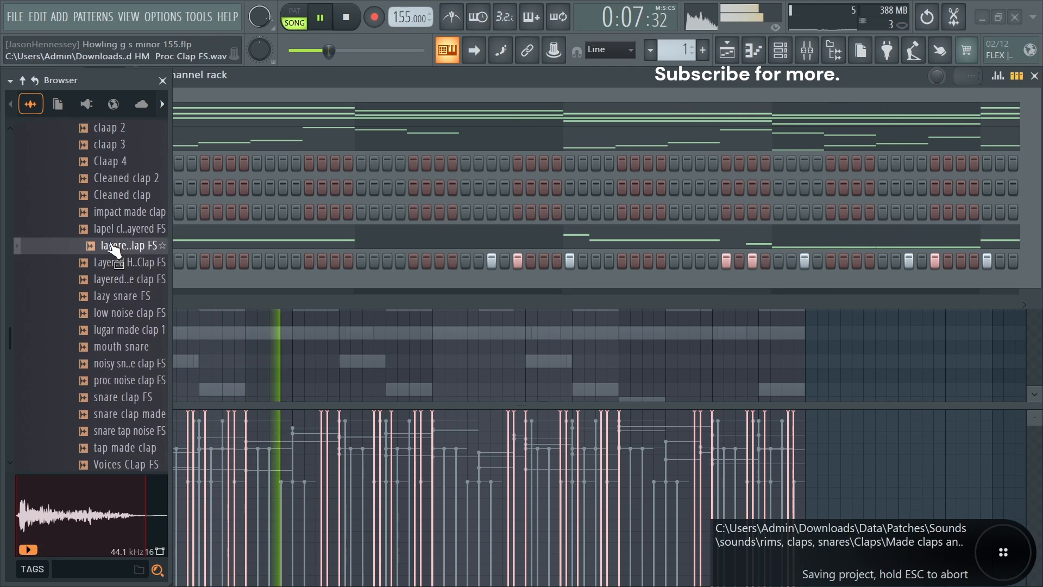
click(118, 325)
click(121, 339)
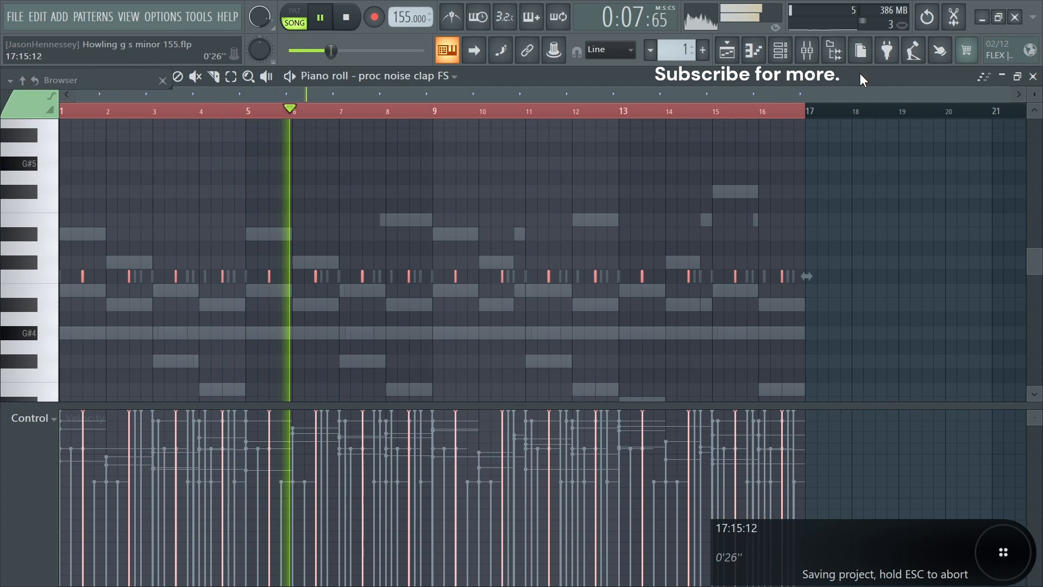
Load Secondary Snare (22) from the 2. SNARE folder as a new channel and place a hit on step 19
click(782, 51)
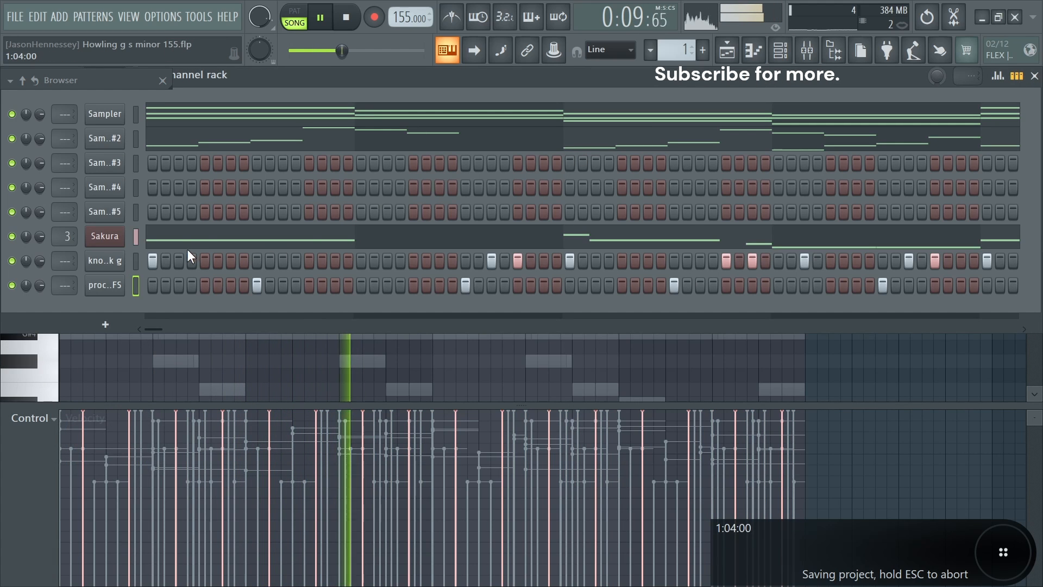
mouse_move(152, 88)
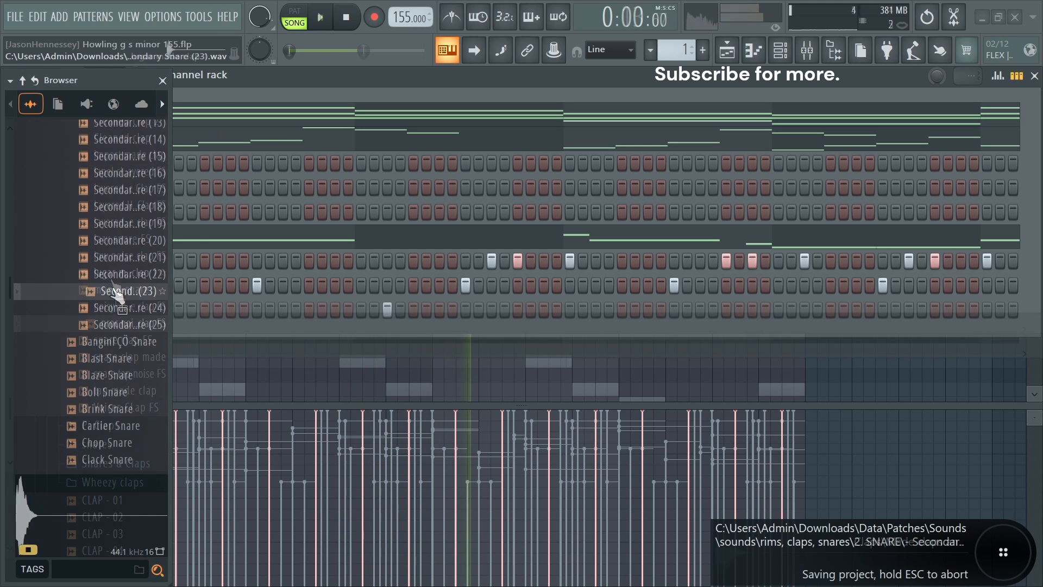
click(116, 180)
drag(131, 190, 102, 318)
click(383, 402)
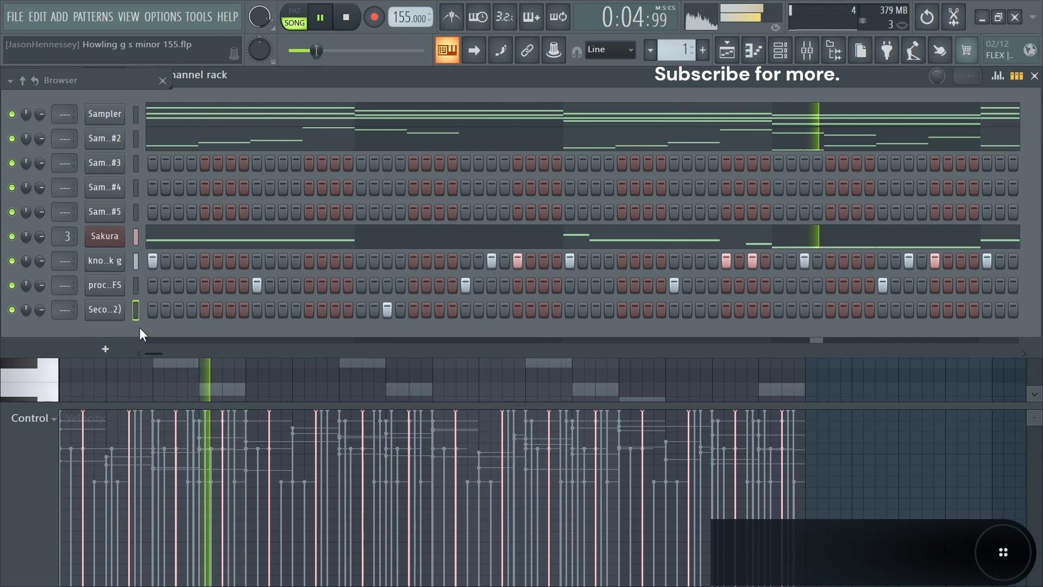
Repeat the Secondary Snare (22) hit every four bars through bar 16 and pan the individual hits left or right
right_click(115, 302)
click(157, 306)
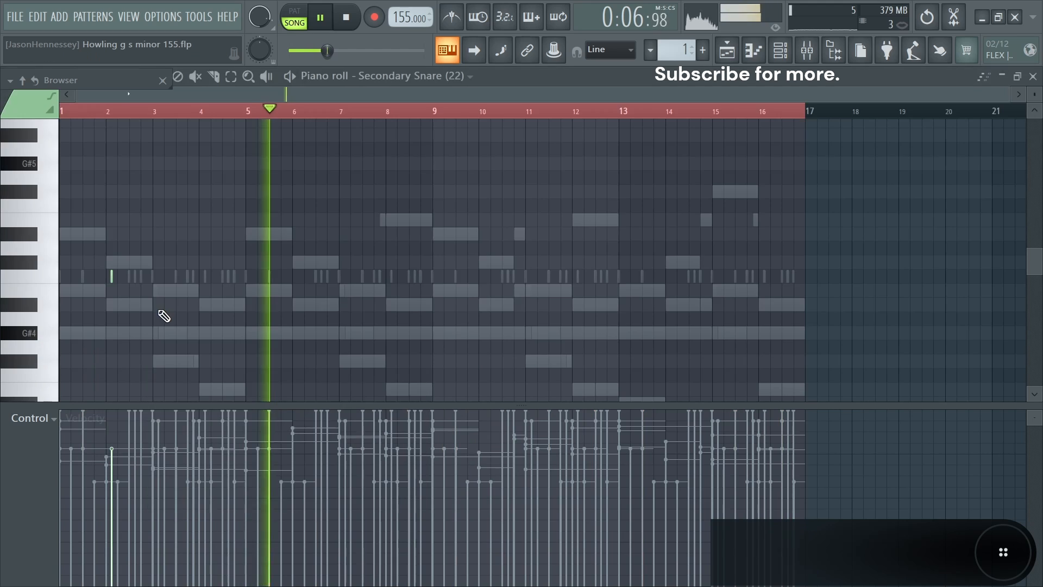
key(space)
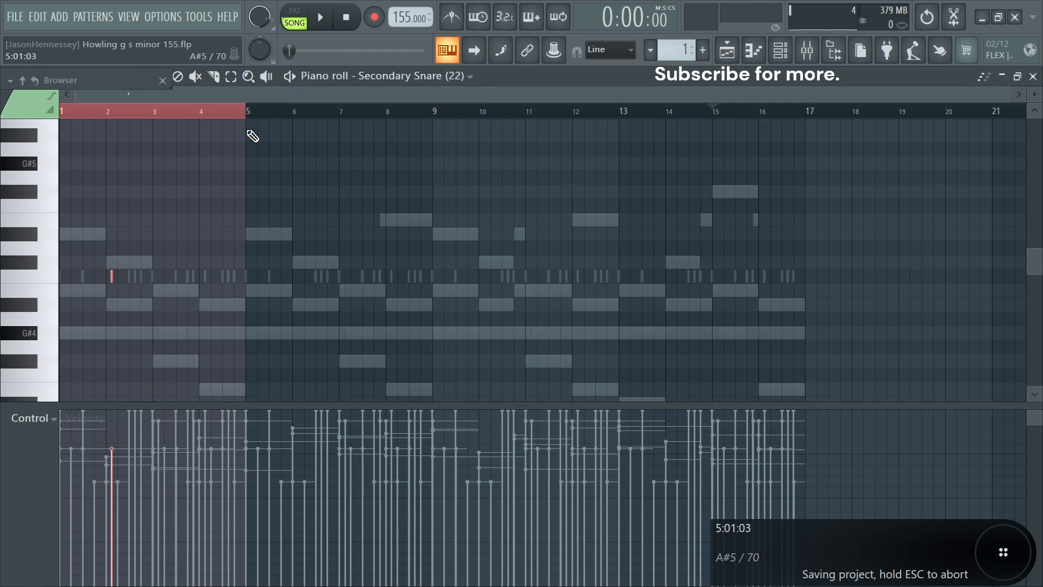
key(ctrl+b)
key(ctrl+b)
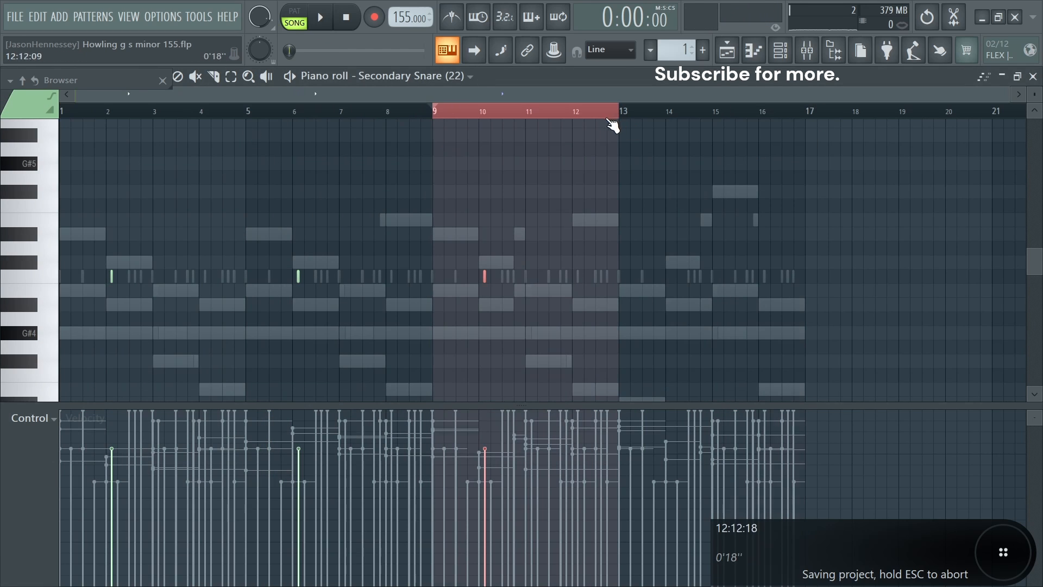
key(ctrl+b)
key(ctrl+a)
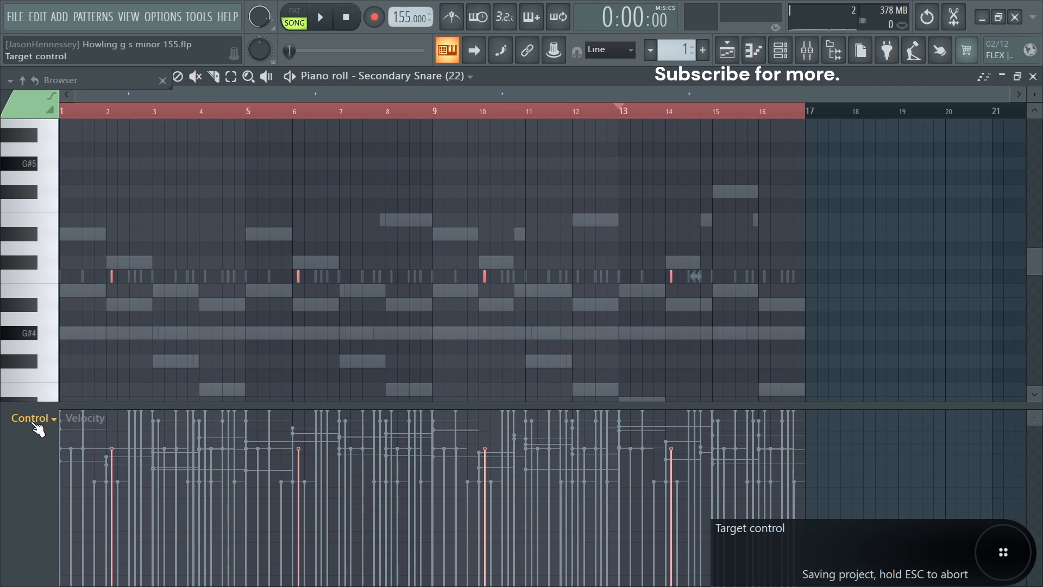
scroll(38, 430, up, 1)
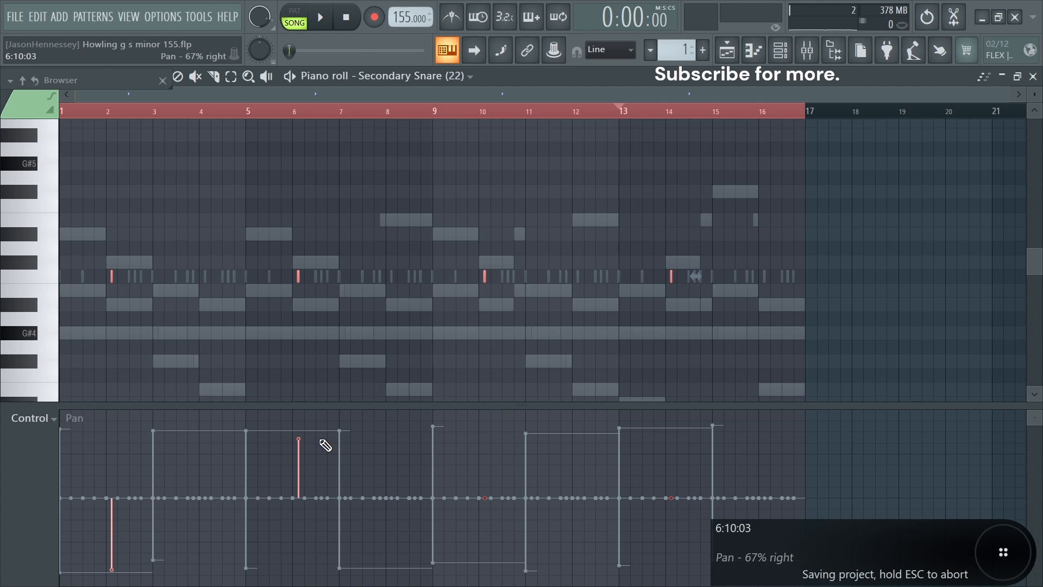
Repeat the Grunt Snare hit from bar 1 every four bars through bar 16 and adjust the pan of its hits
drag(298, 132, 255, 135)
key(ctrl+b)
key(ctrl+b)
key(ctrl+b)
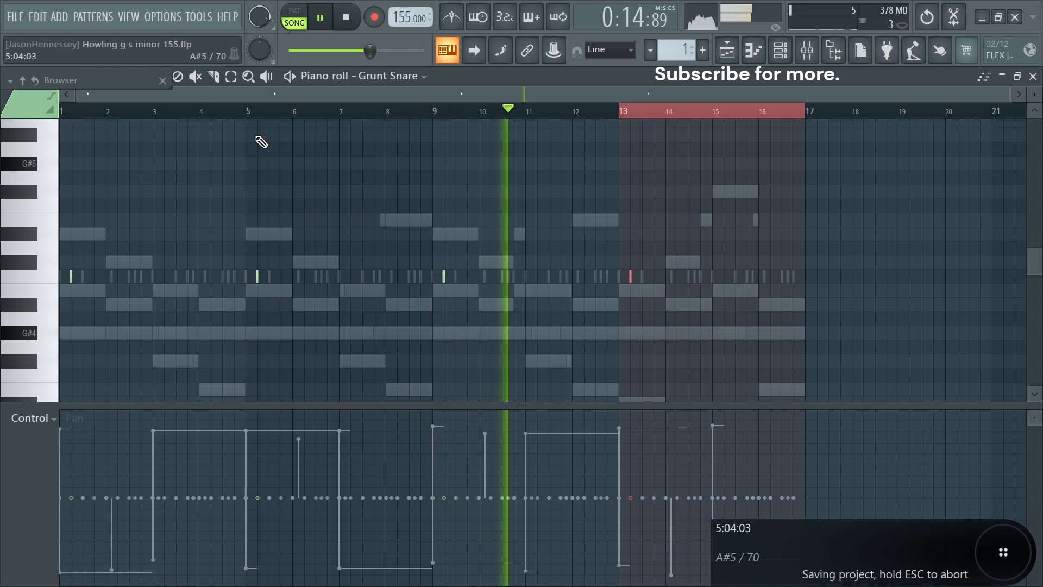
key(ctrl+a)
drag(779, 220, 7, 348)
mouse_move(58, 485)
mouse_down()
mouse_move(75, 484)
mouse_move(93, 433)
mouse_move(276, 553)
mouse_move(282, 569)
mouse_move(472, 576)
mouse_move(659, 405)
mouse_move(650, 454)
mouse_move(651, 428)
mouse_up()
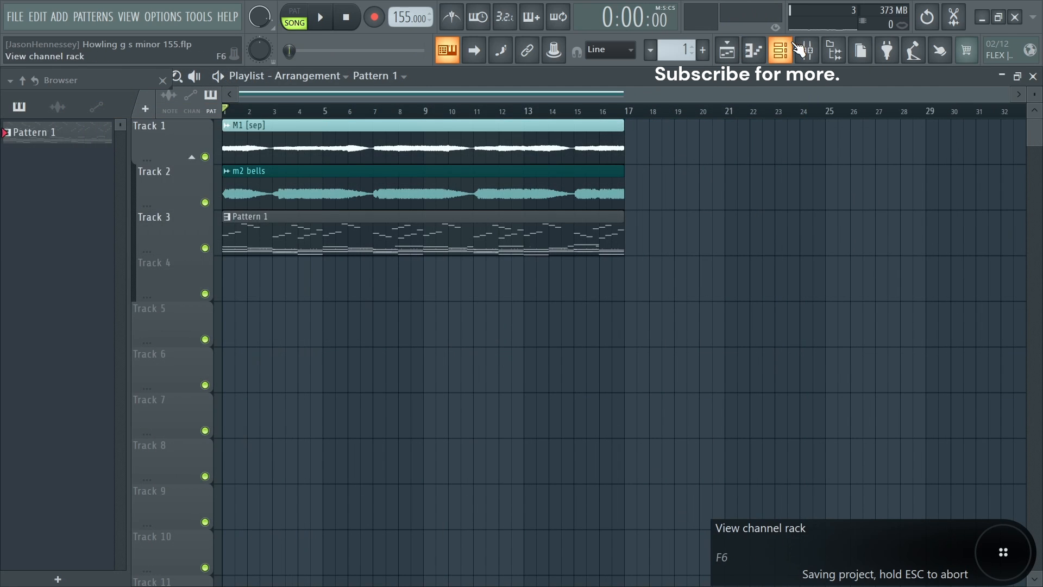
Place the Grunt Snare channel's sample as an audio clip on playlist Track 7 and open it for editing in Edison
click(782, 50)
click(107, 334)
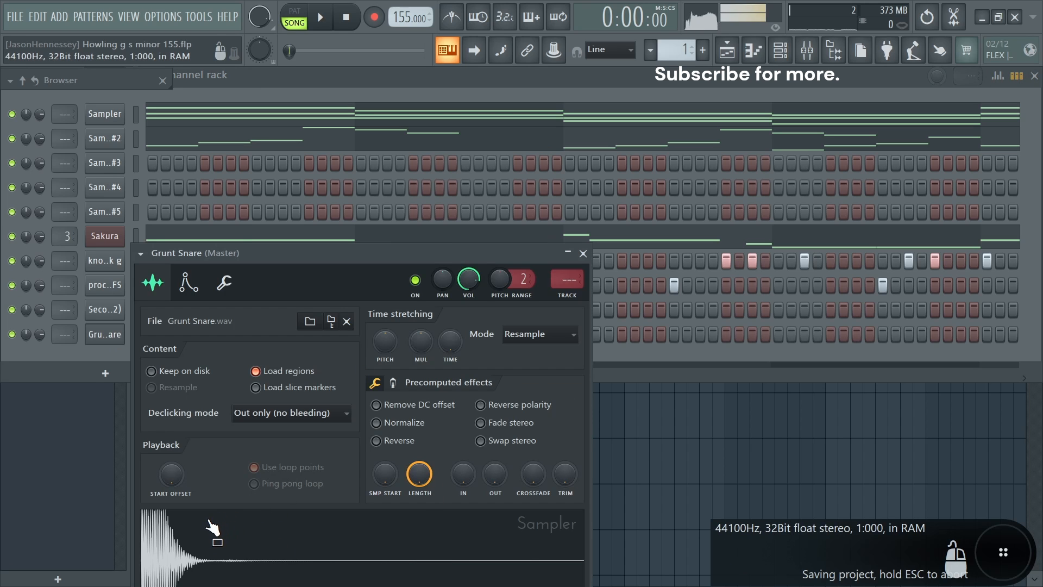
drag(249, 544, 336, 402)
click(331, 399)
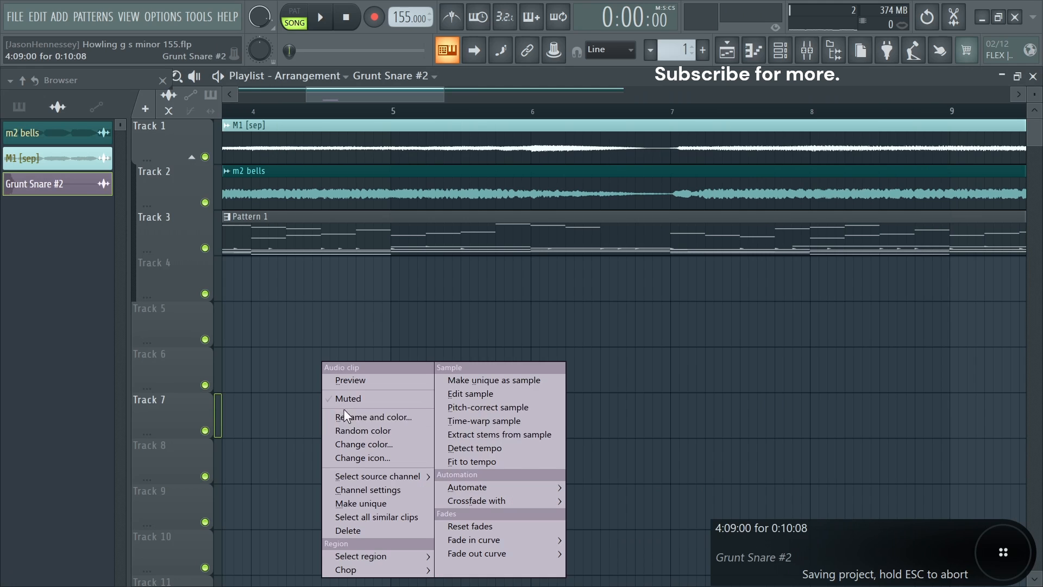
click(481, 399)
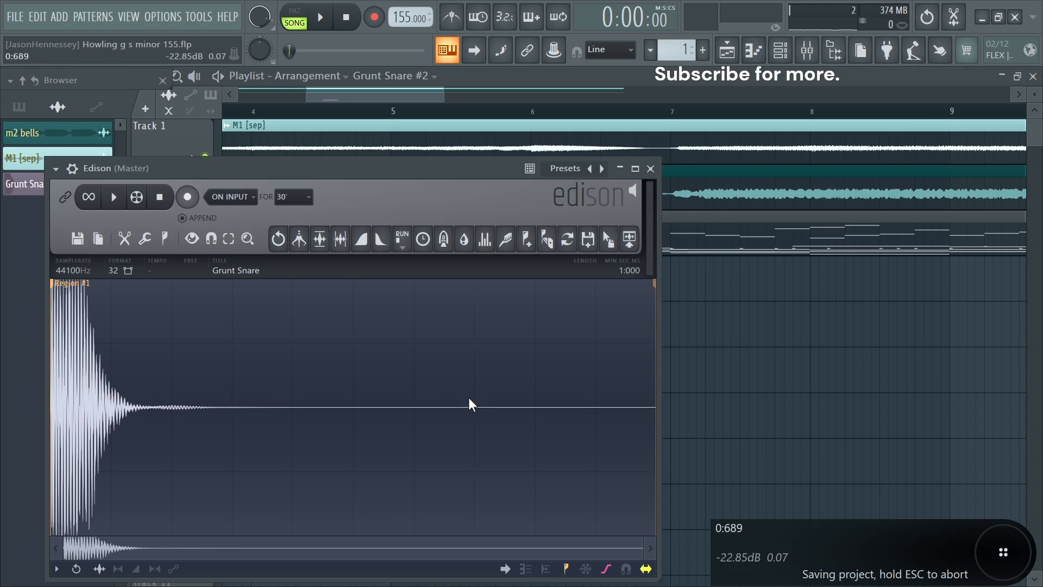
Detect the pitch regions of the Grunt Snare sample in Edison and remove its temporary clip from playlist Track 7
right_click(266, 381)
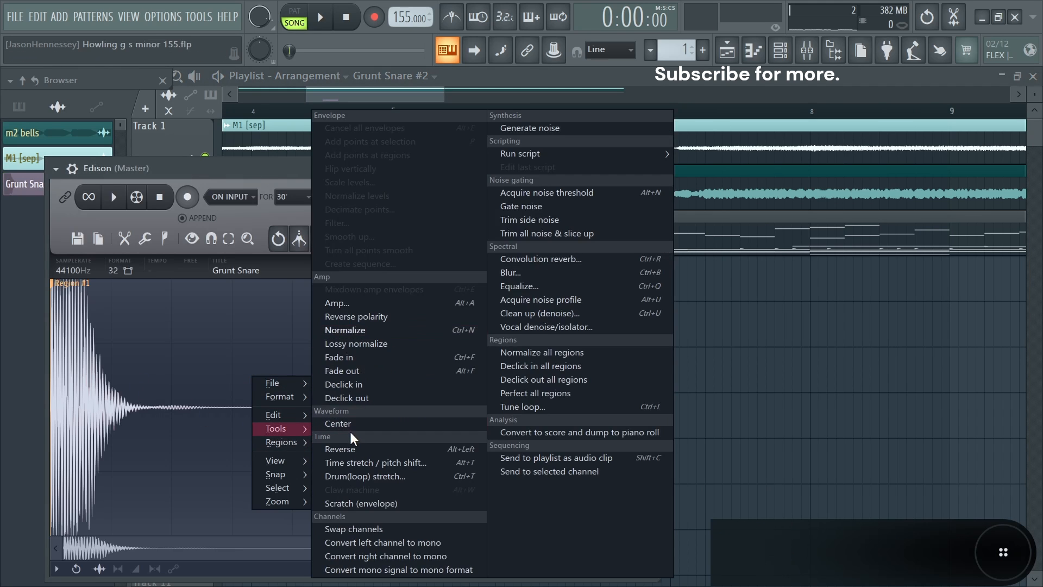
mouse_move(287, 442)
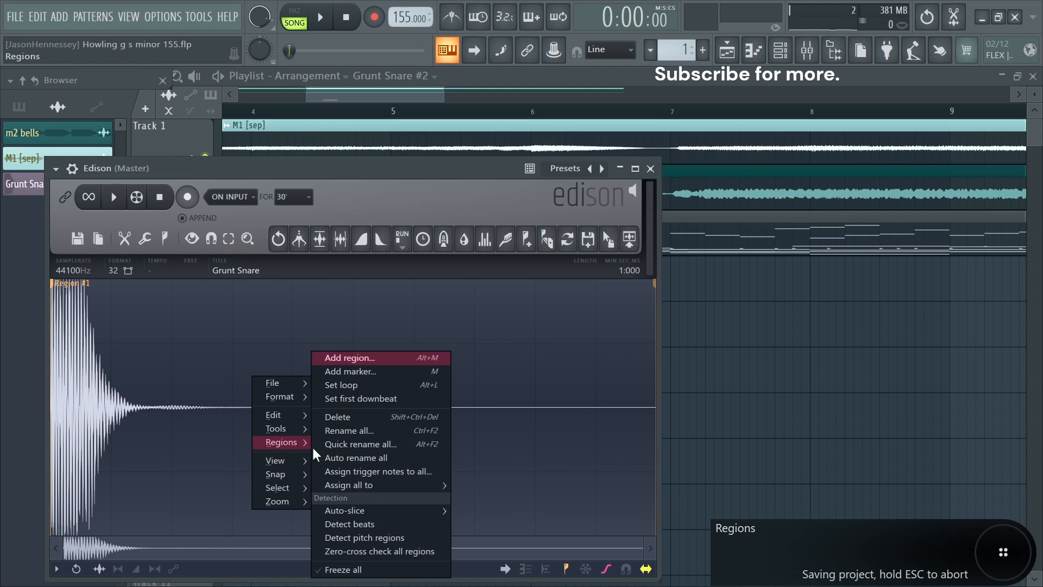
click(366, 534)
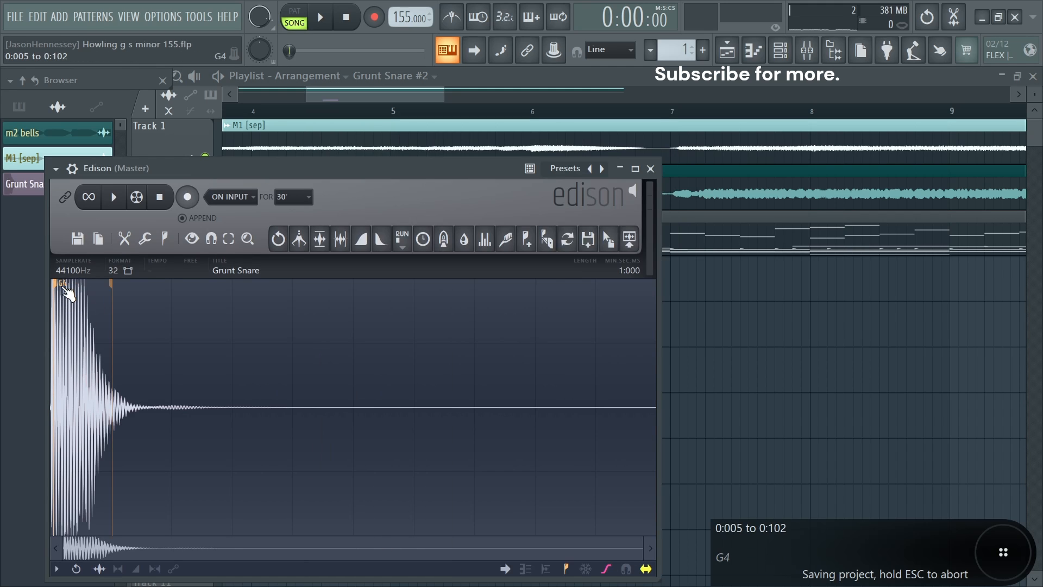
key(Escape)
right_click(375, 413)
key(F6)
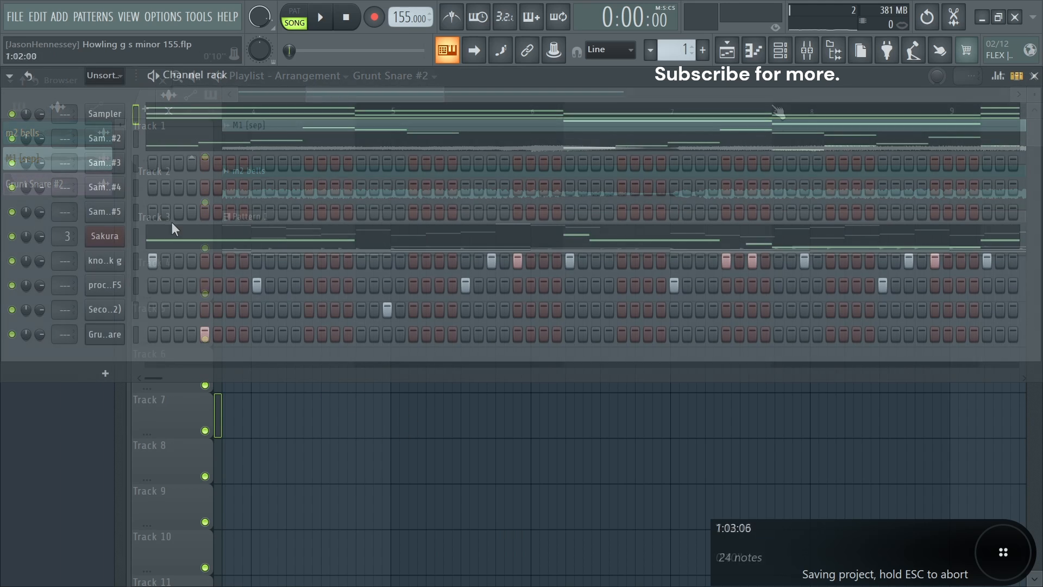
Set the Grunt Snare channel's root note to G5 and close its channel settings
click(114, 335)
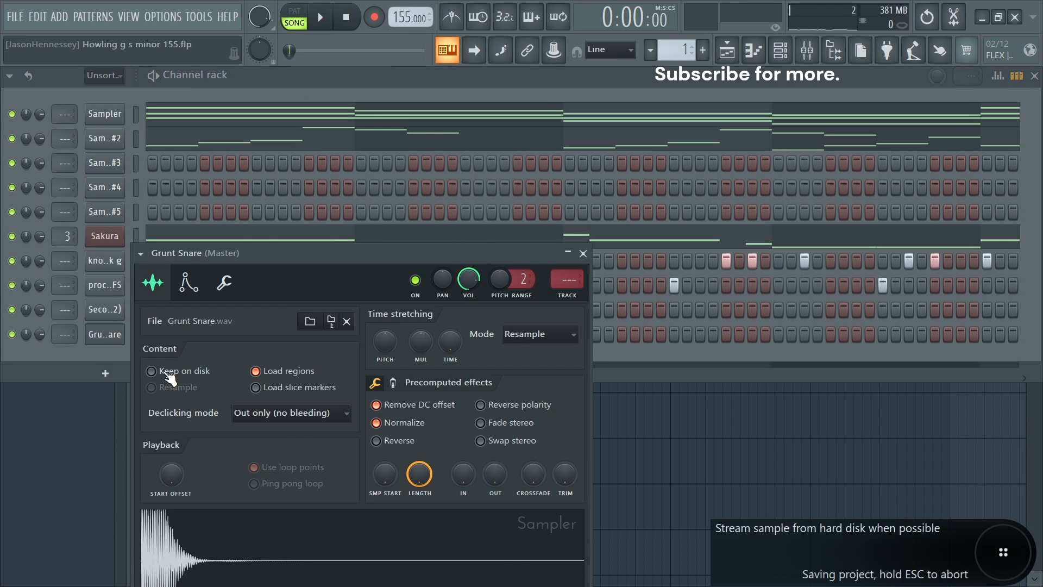
click(188, 283)
drag(379, 253, 362, 105)
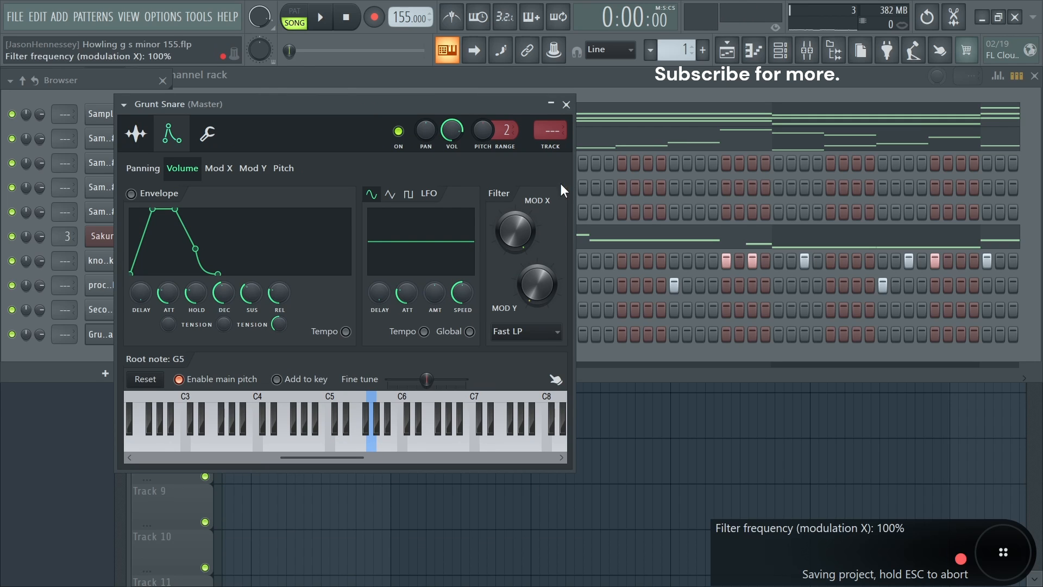
click(566, 105)
Raise all Grunt Snare hits to G#5 in the piano roll and play back the result
key(space)
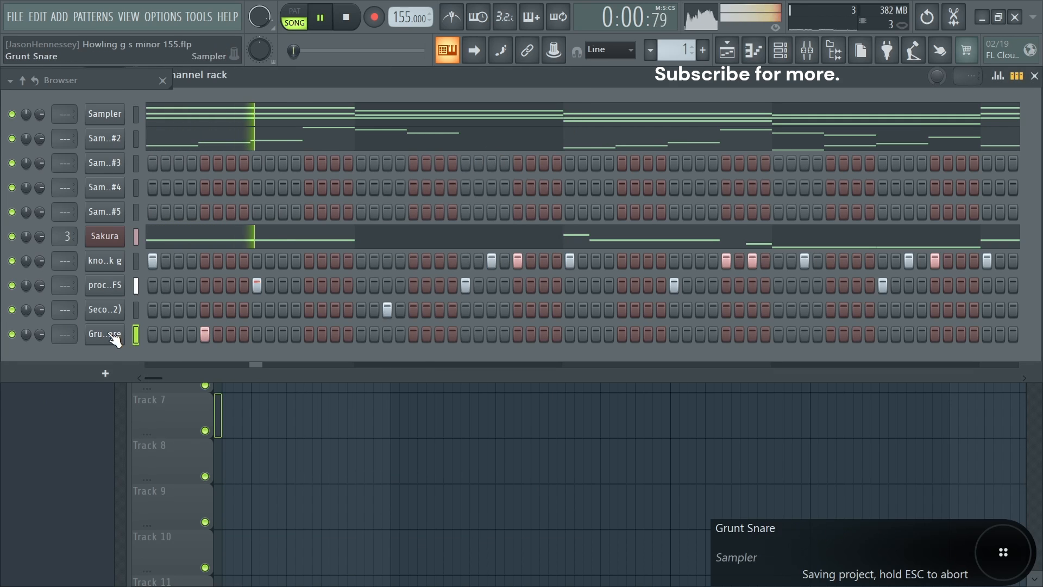
right_click(114, 336)
right_click(106, 334)
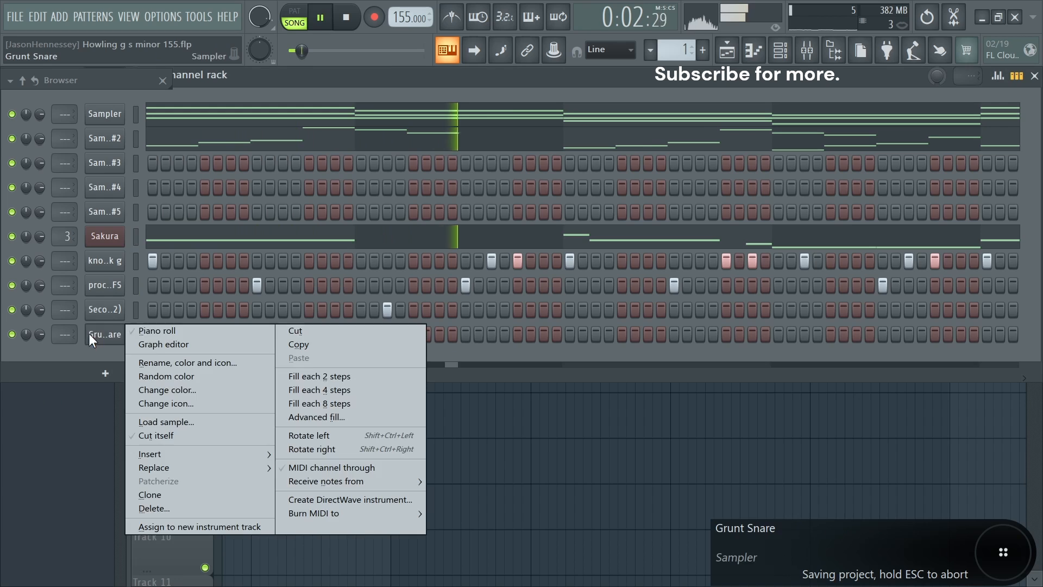
click(146, 331)
key(space)
drag(763, 213, 61, 252)
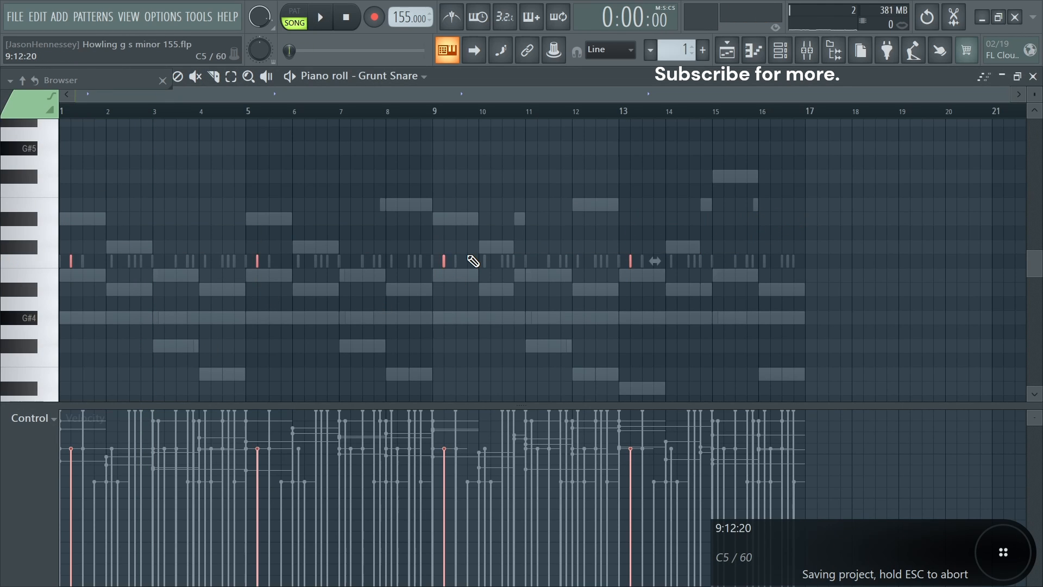
key(Up)
key(Up)
key(space)
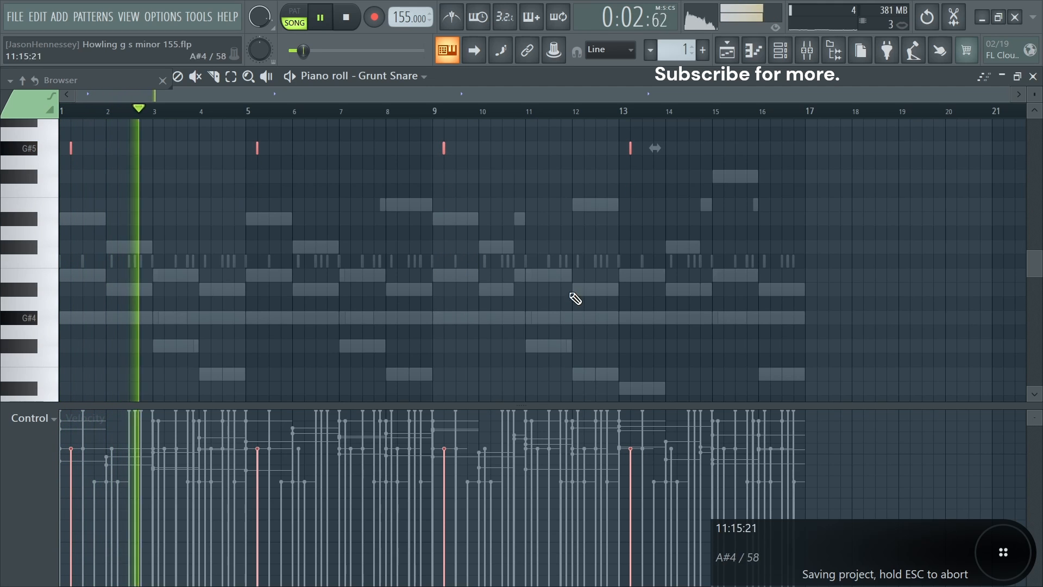
key(space)
drag(774, 123, 2, 196)
Open the Secondary Snare (22) sample in Edison from a temporary clip on playlist Track 6 and delete the clip
click(775, 51)
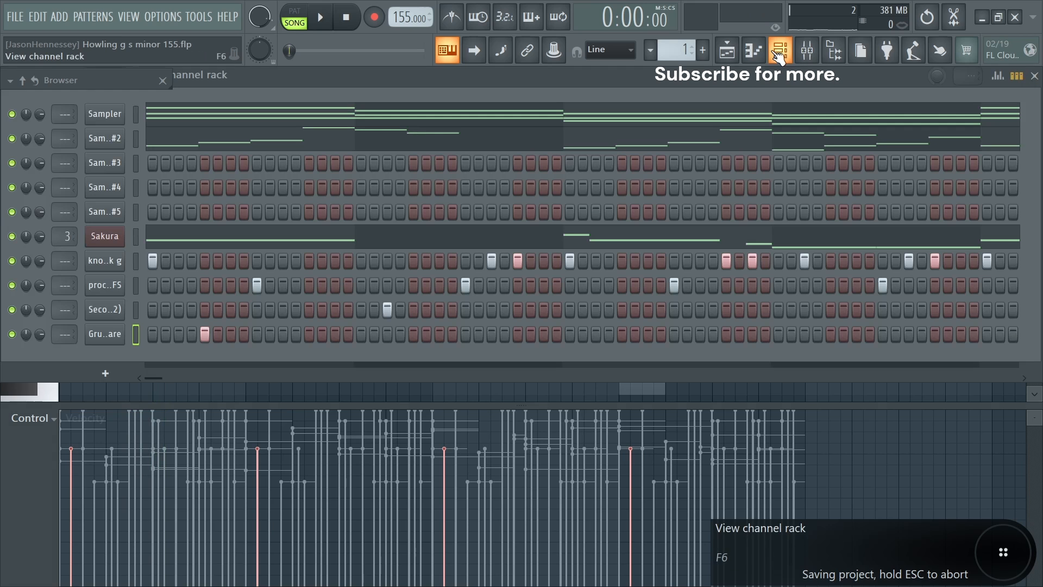
click(116, 309)
drag(214, 498, 416, 350)
click(421, 354)
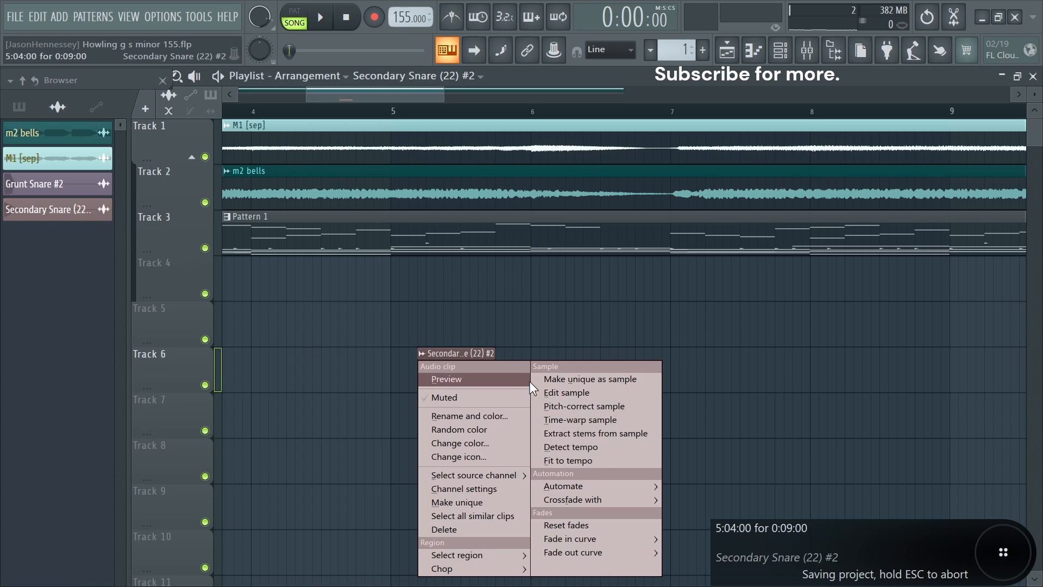
click(567, 394)
right_click(729, 333)
right_click(457, 375)
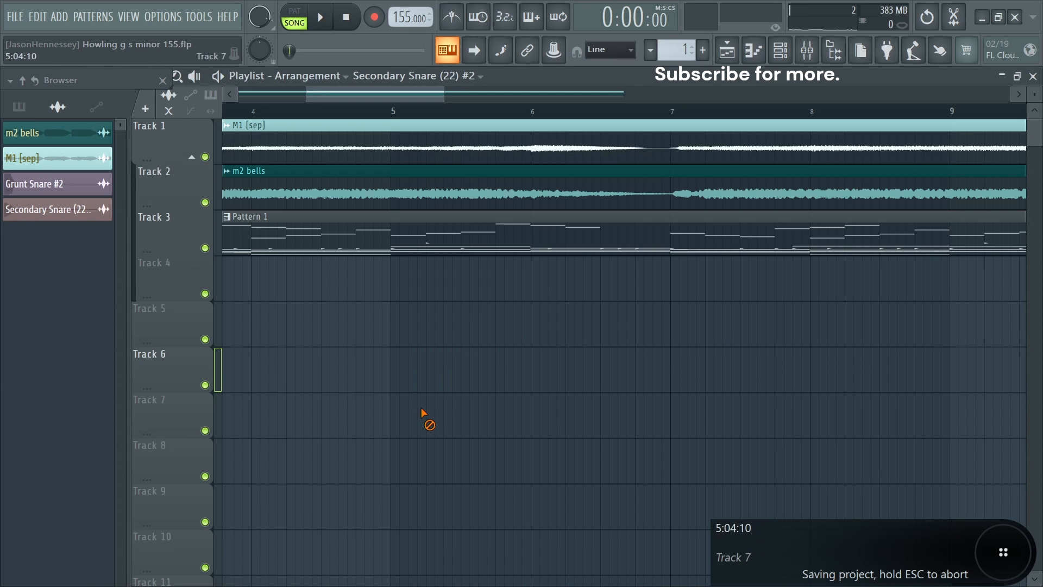
Set the Secondary Snare (22) channel's root note to G#5 and close its channel settings
click(788, 53)
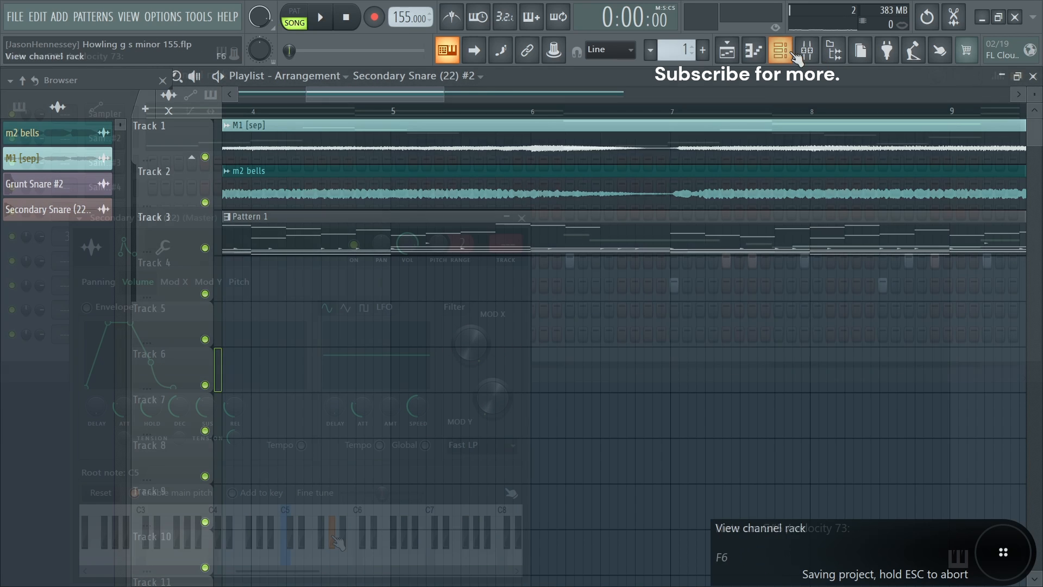
right_click(333, 531)
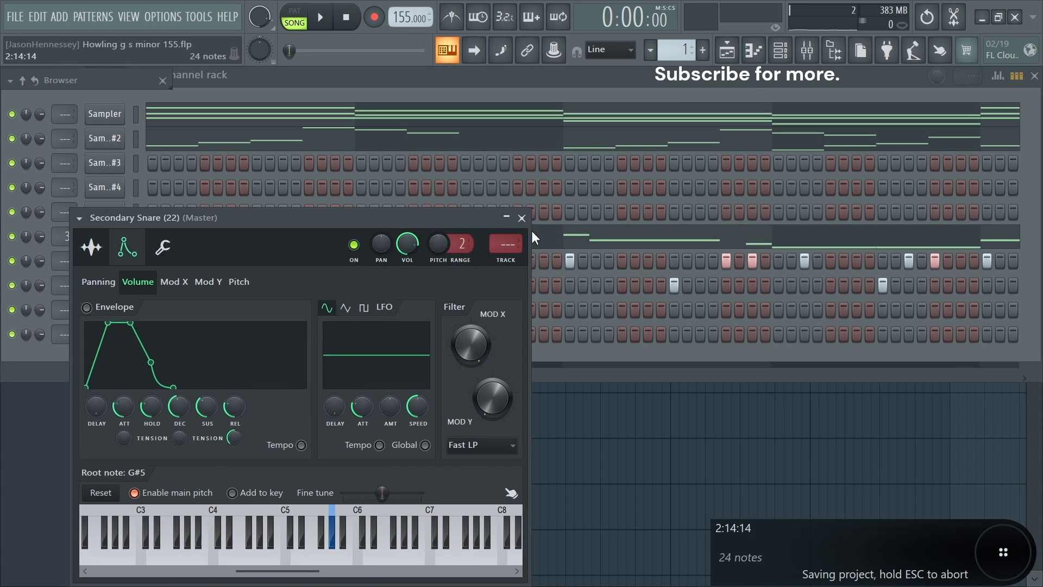
click(521, 218)
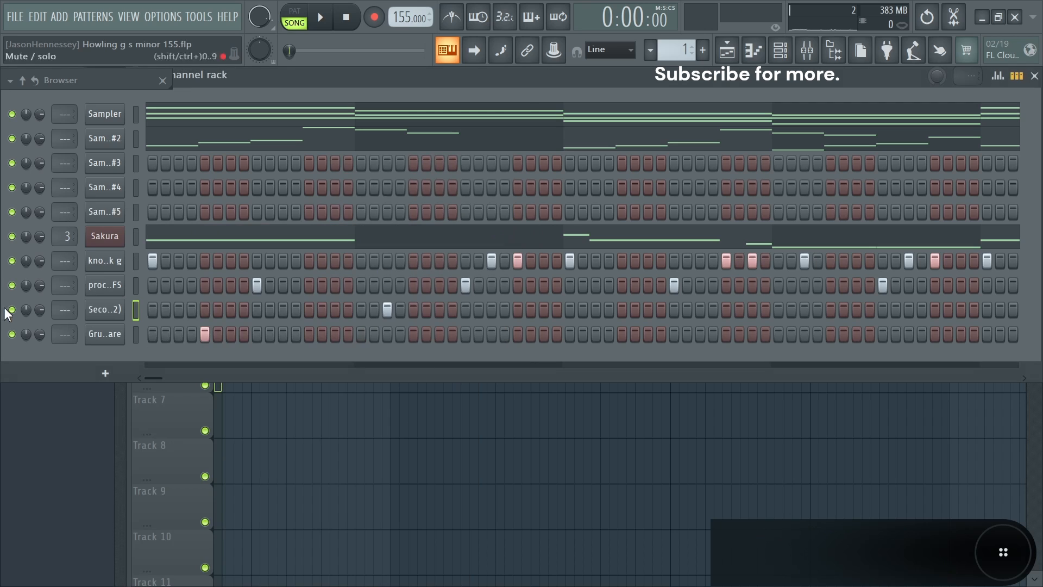
Lower all Secondary Snare (22) hits to G#4 in the piano roll and play them back
right_click(97, 311)
click(148, 306)
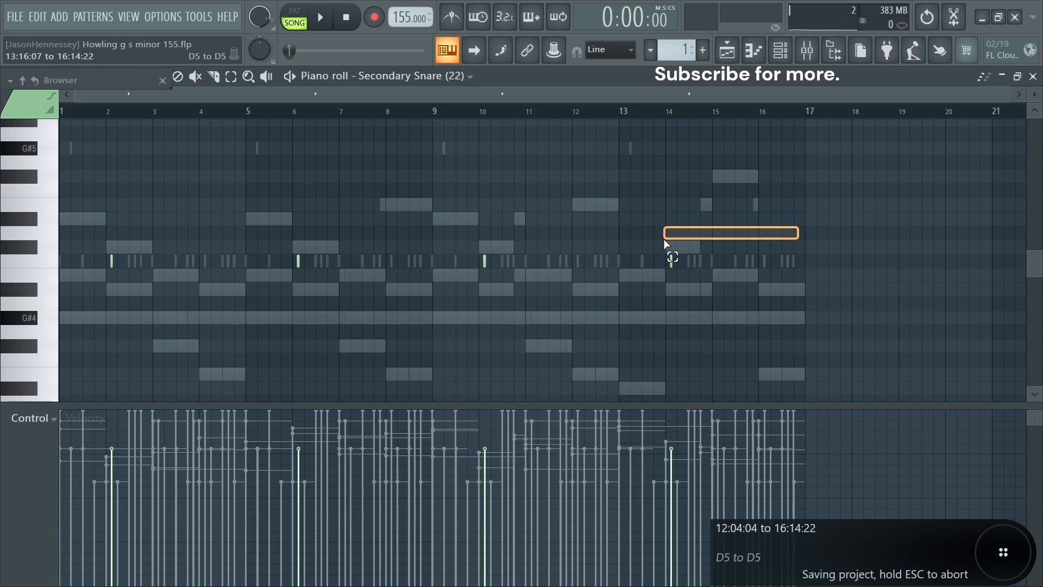
drag(667, 244, 5, 333)
key(Down)
key(Down)
key(space)
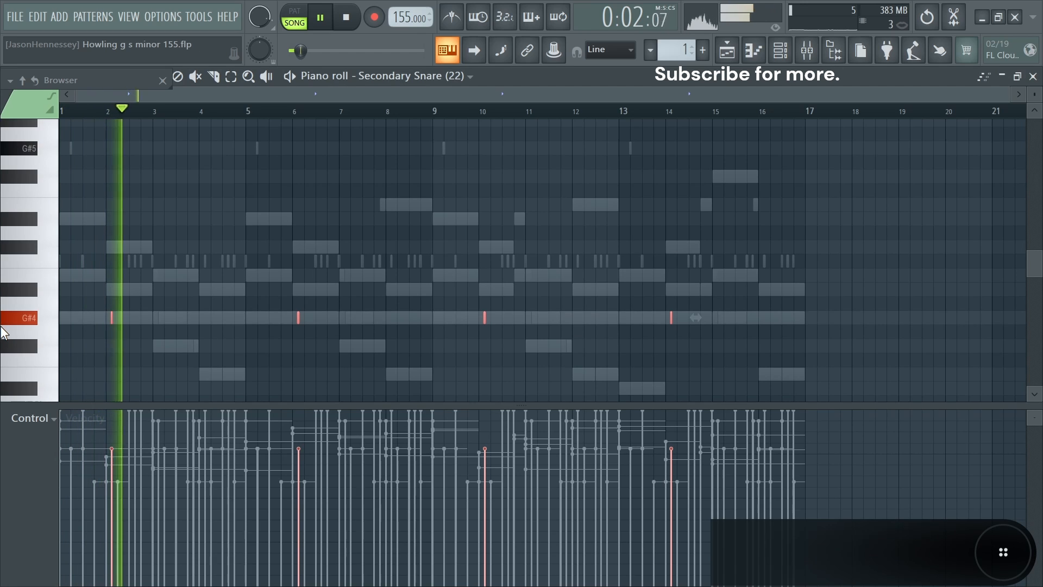
Transpose the Secondary Snare (22) hits up an octave to G#5 and play them back
key(space)
key(ctrl+Up)
key(space)
key(ctrl+s)
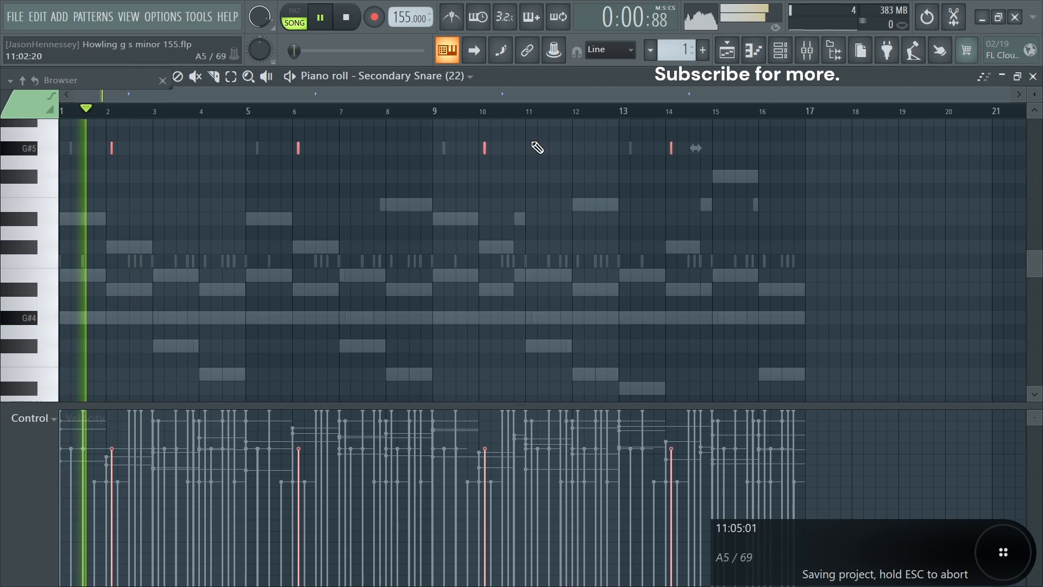
Set the Secondary Snare (22) channel's time stretching mode to Stretch
click(780, 50)
click(105, 310)
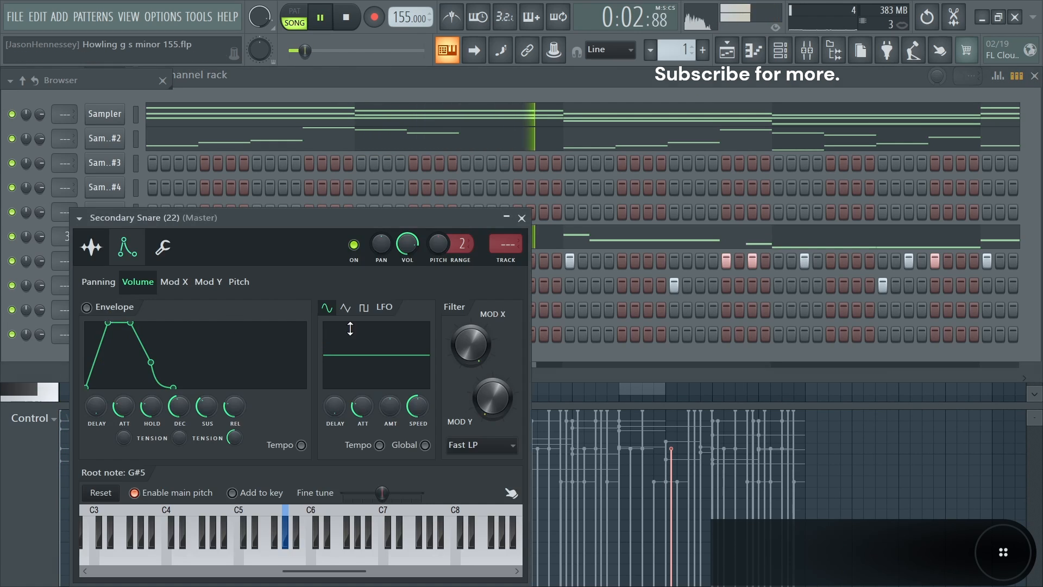
click(162, 248)
click(478, 298)
click(471, 341)
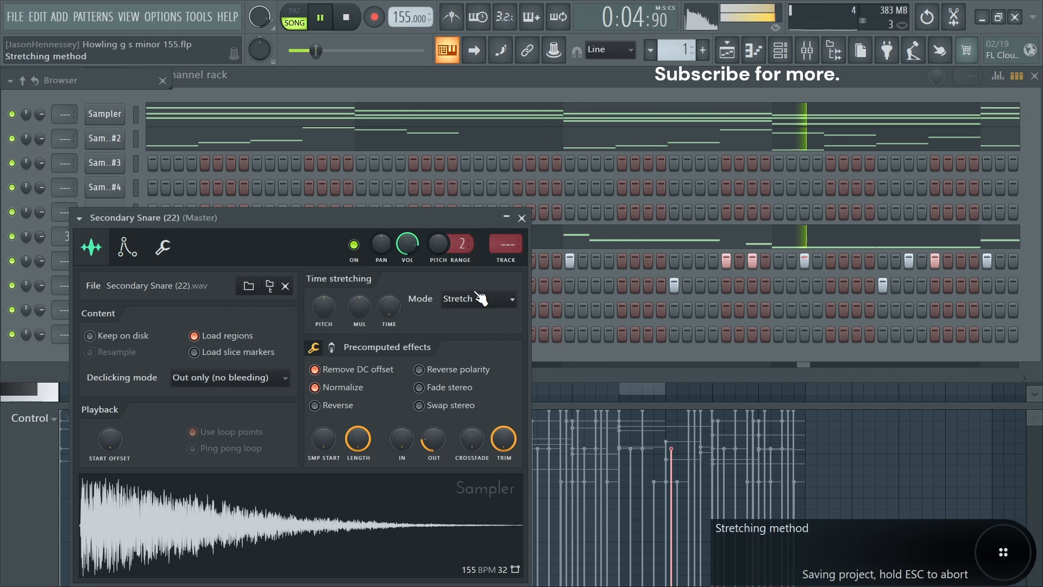
click(518, 216)
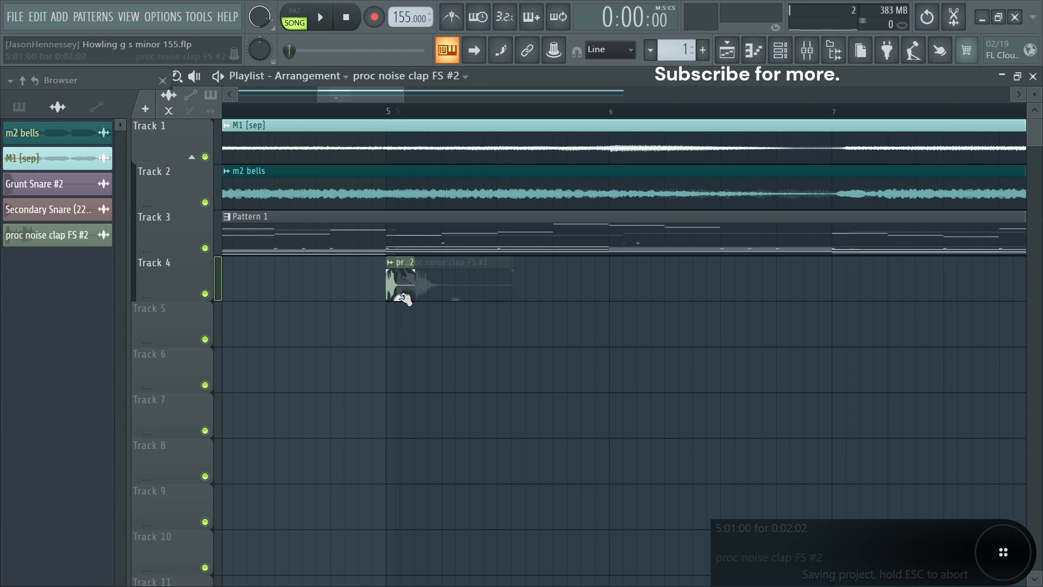
Detect the pitch regions of the proc noise clap FS #2 clip on Track 4 in Edison and delete the clip
click(387, 259)
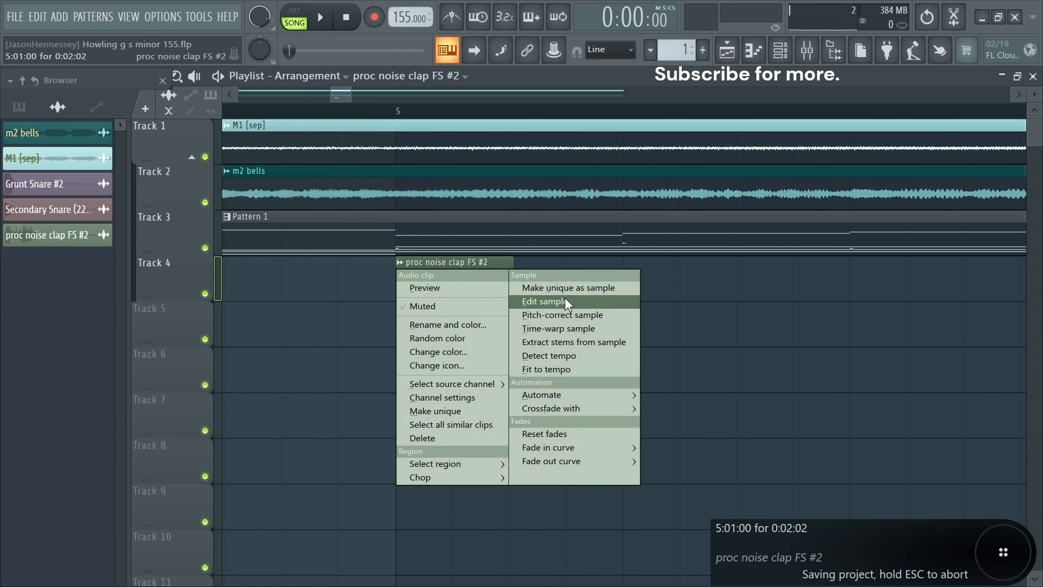
click(538, 298)
right_click(215, 414)
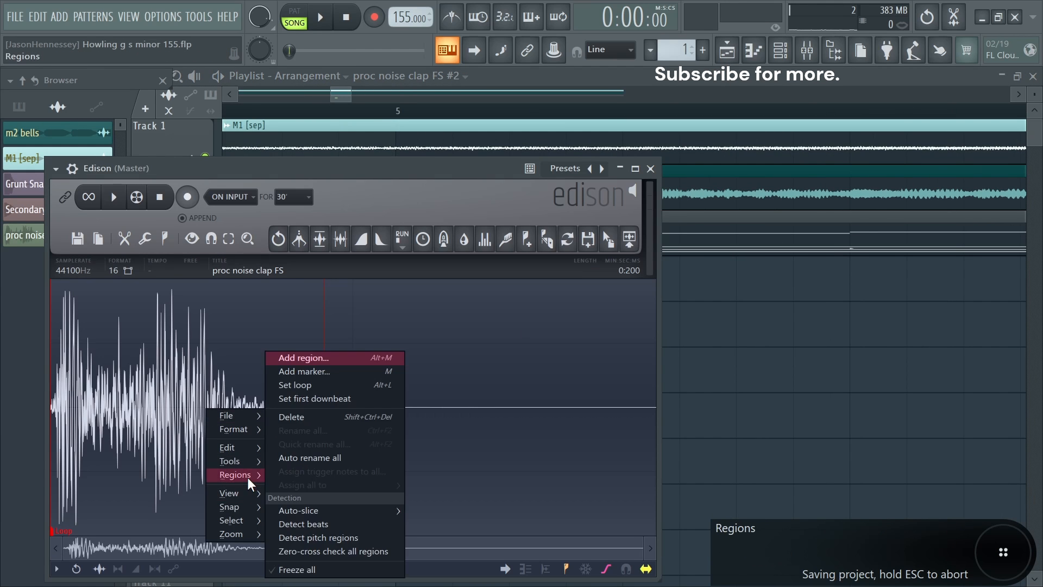
mouse_move(249, 468)
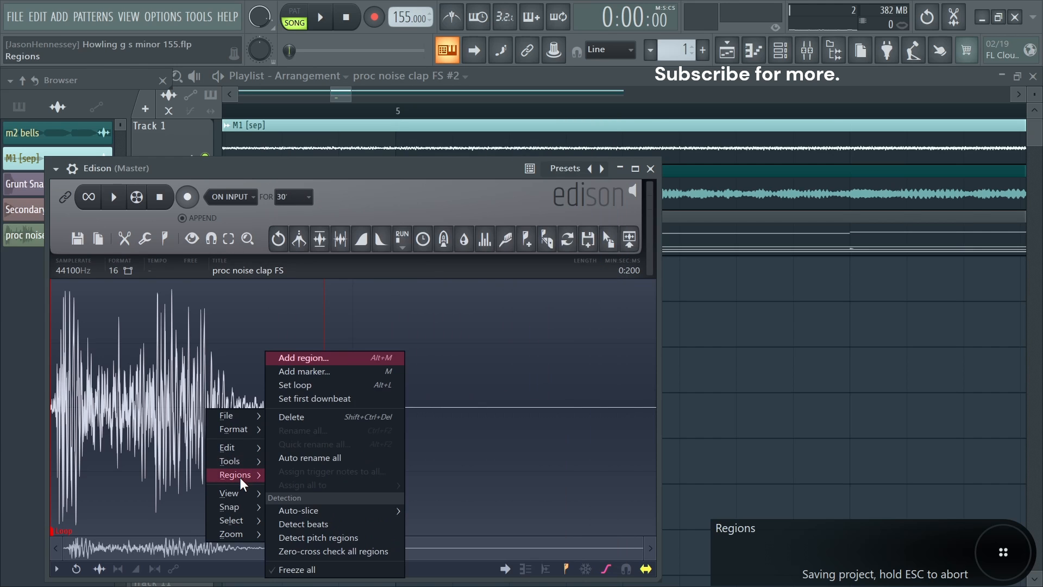
click(320, 537)
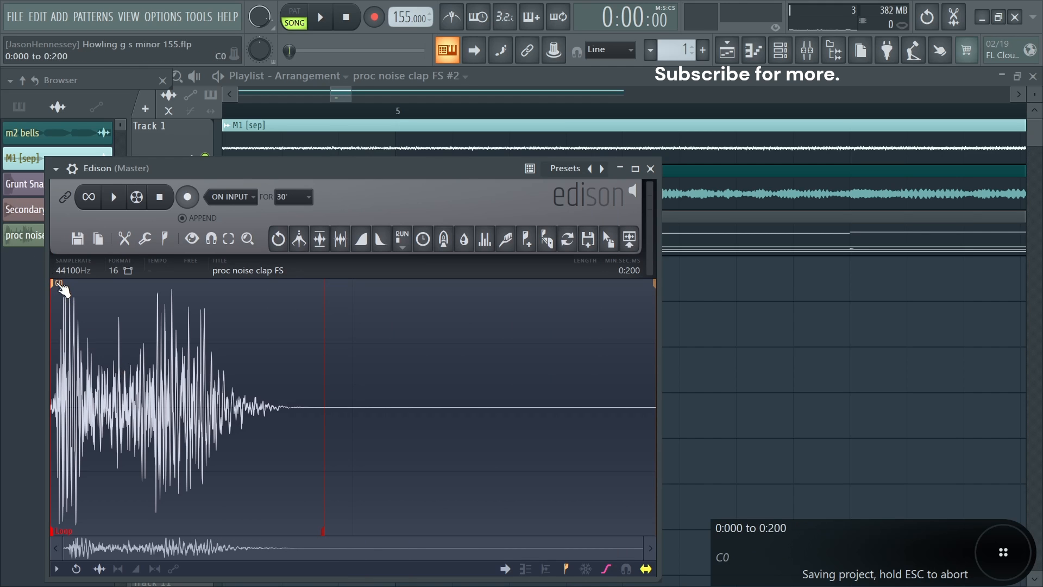
key(Escape)
right_click(497, 283)
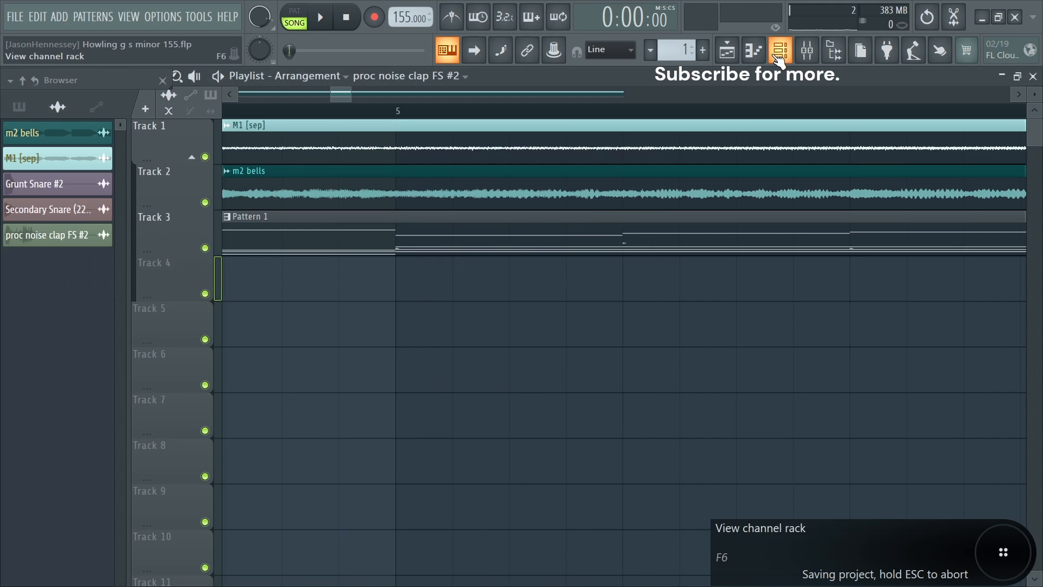
Select all proc noise clap FS hits in the piano roll and raise them to G#5 during playback
click(779, 56)
right_click(125, 276)
click(149, 283)
drag(862, 213, 2, 360)
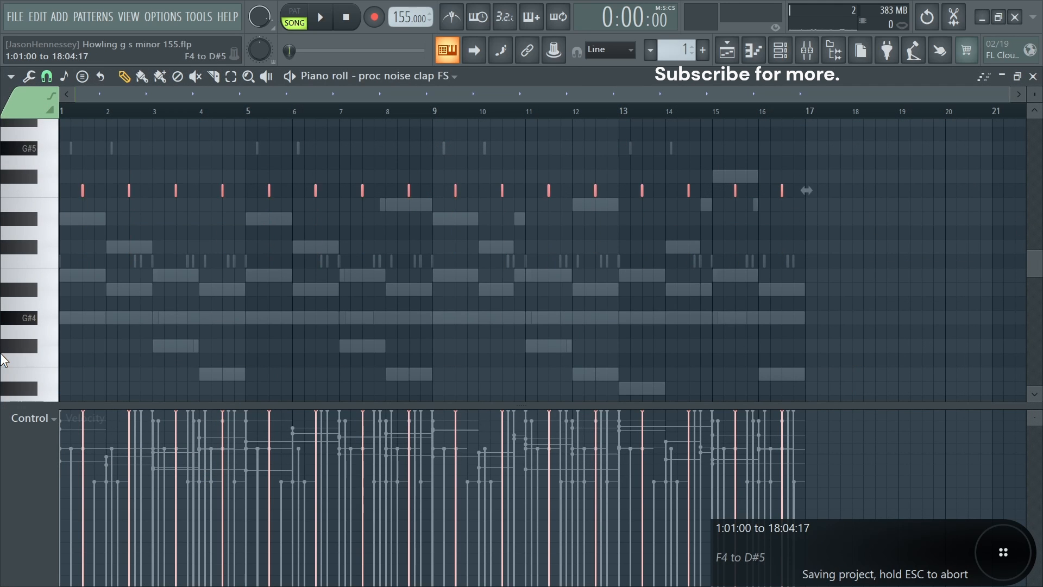
key(space)
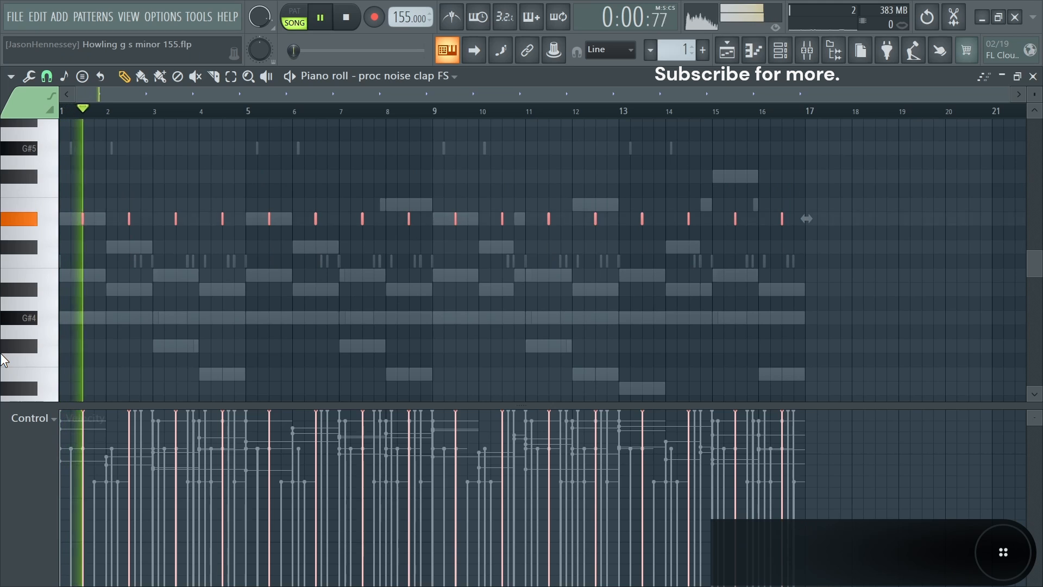
key(shift+Up)
key(shift+Up)
key(shift+Up)
key(shift+Up)
key(shift+Up)
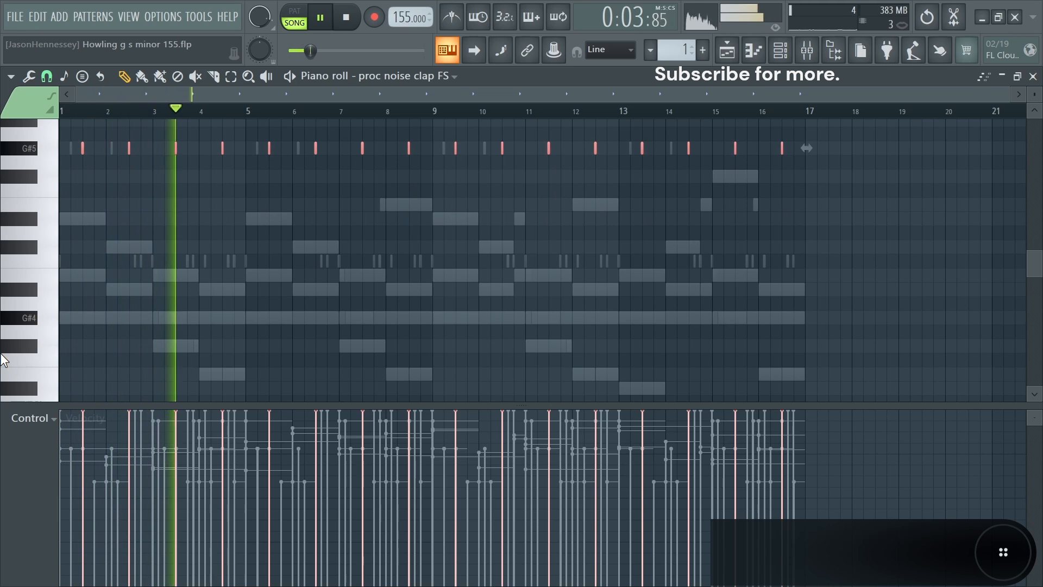
Transpose the clap hits down an octave to G#4 and listen to the result
key(ctrl+Down)
key(space)
key(space)
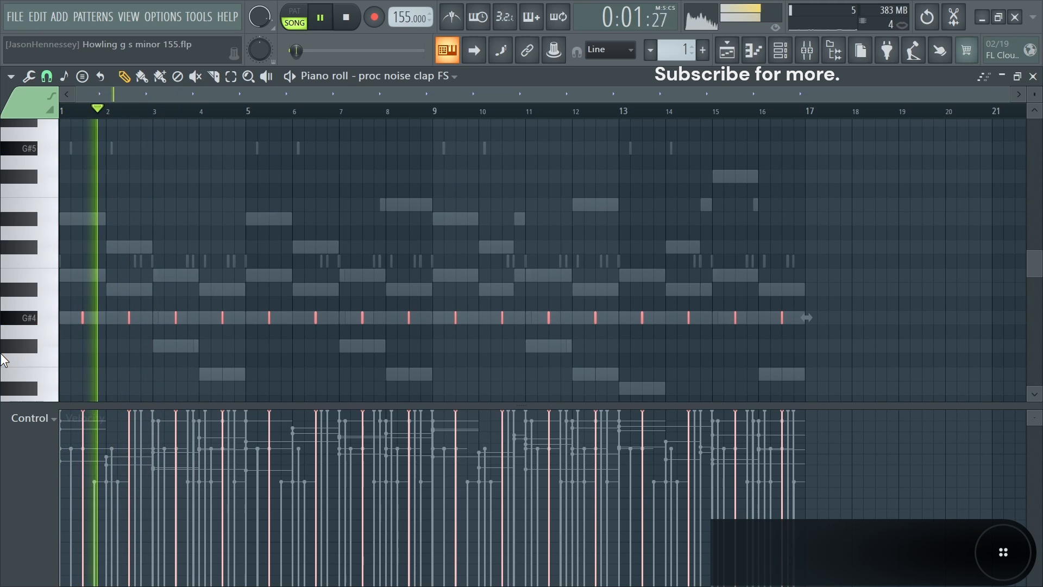
key(space)
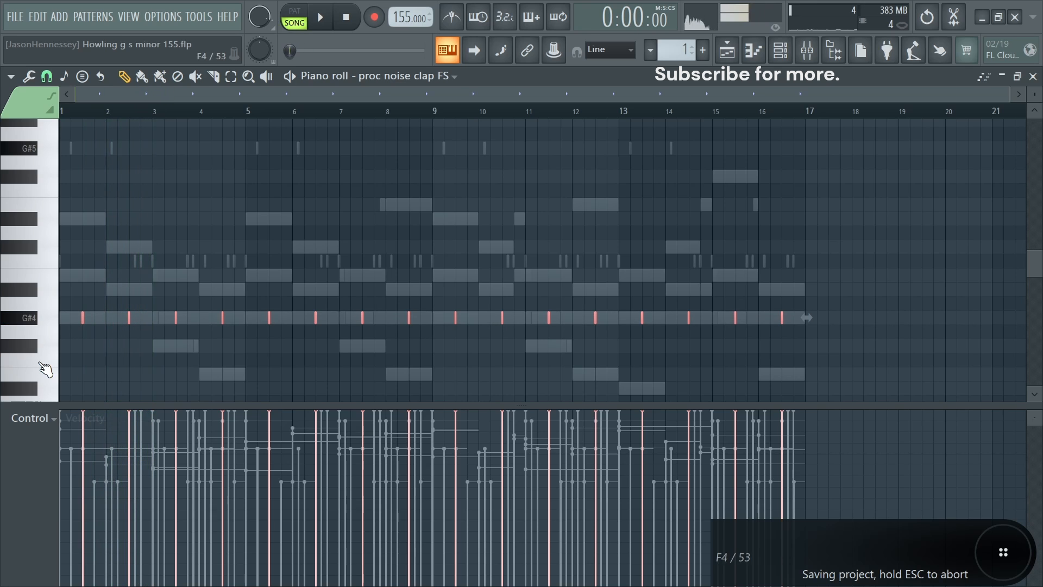
Layer copies of the G#4 clap hits at G#5 with reduced velocity and play them back
scroll(38, 408, up, 3)
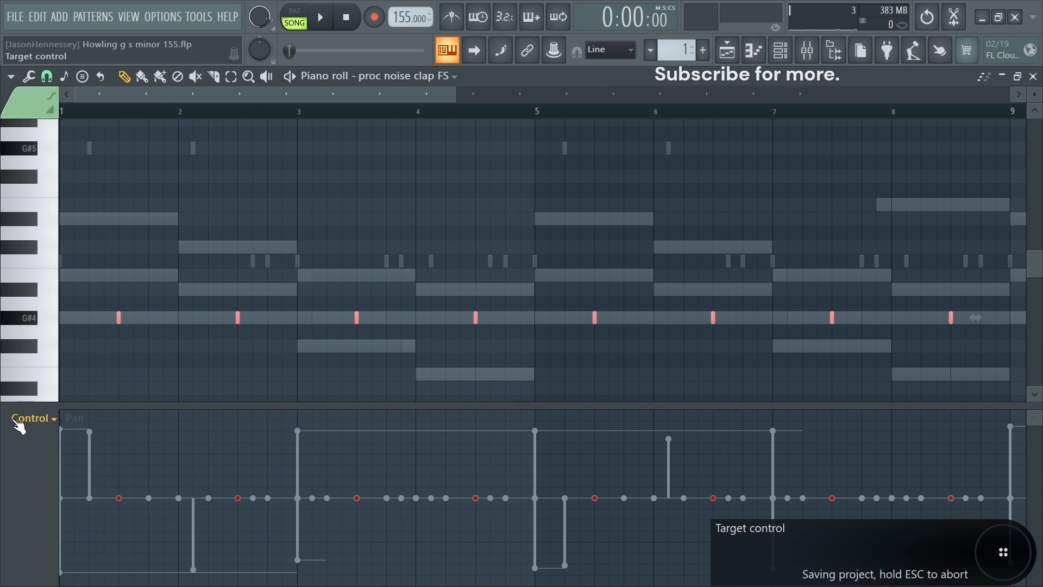
scroll(34, 428, down, 3)
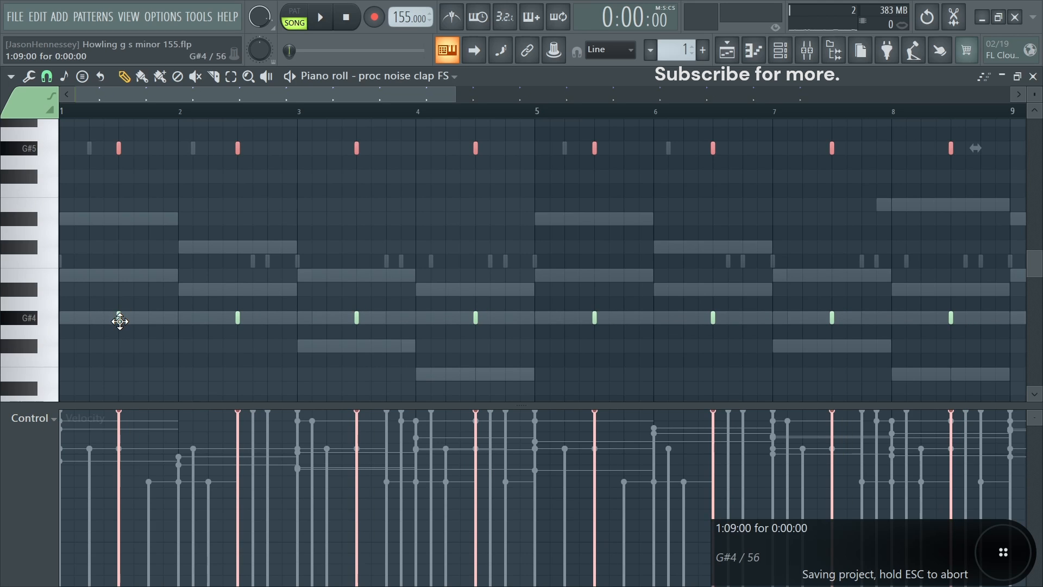
key(space)
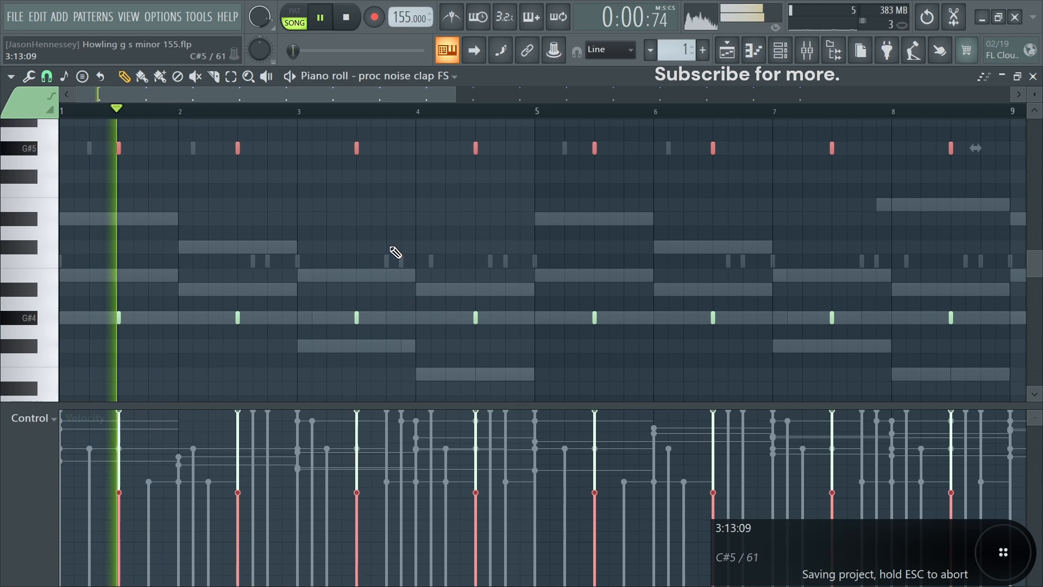
Set the root note of the knock made kick g sample to G5
scroll(301, 263, down, 4)
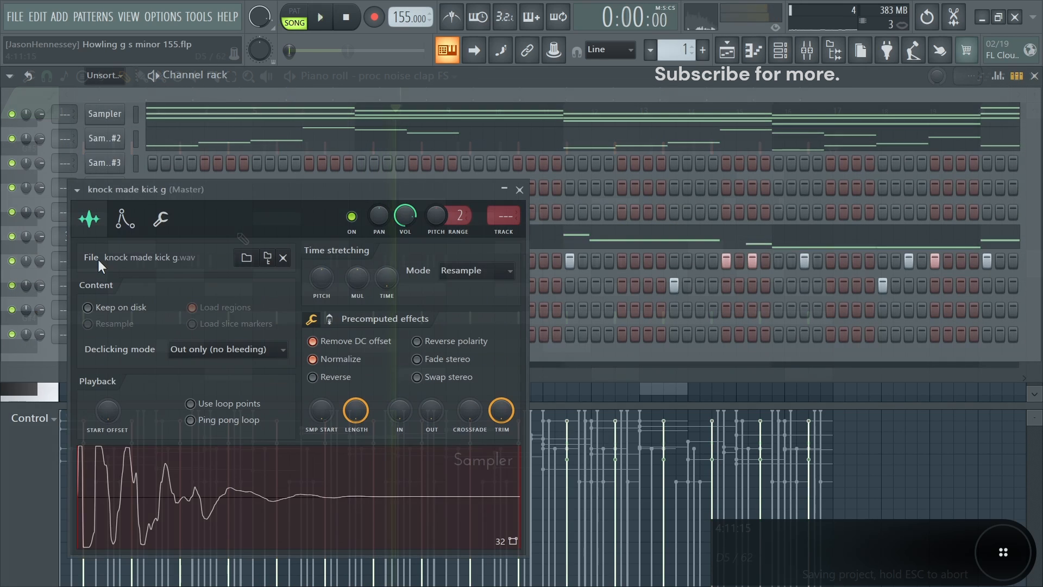
click(162, 220)
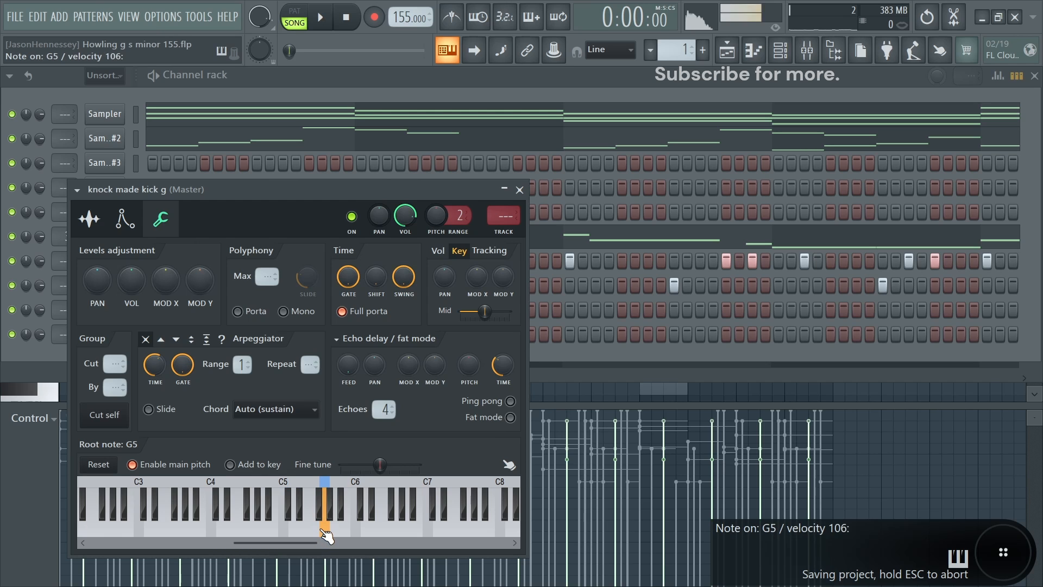
key(space)
click(89, 219)
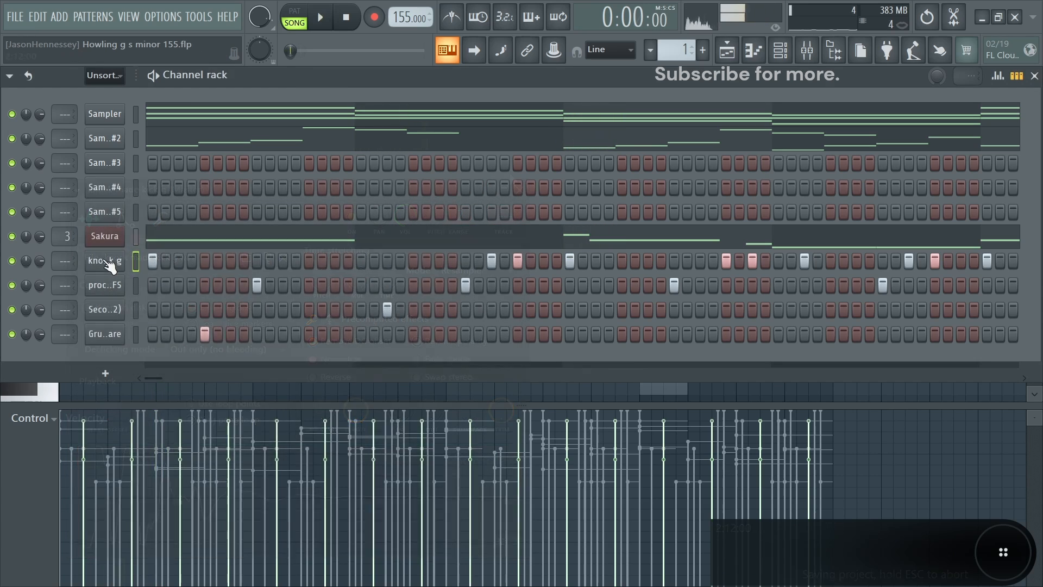
Select all kick hits in the knock made kick g piano roll and transpose them down to G#4, starting playback
right_click(106, 260)
click(167, 260)
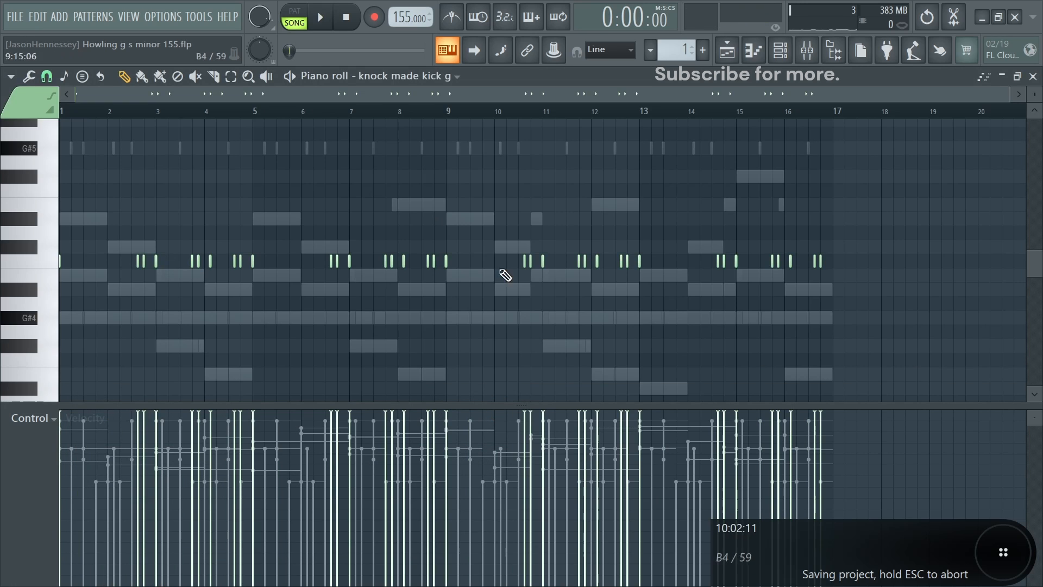
drag(22, 233, 2, 275)
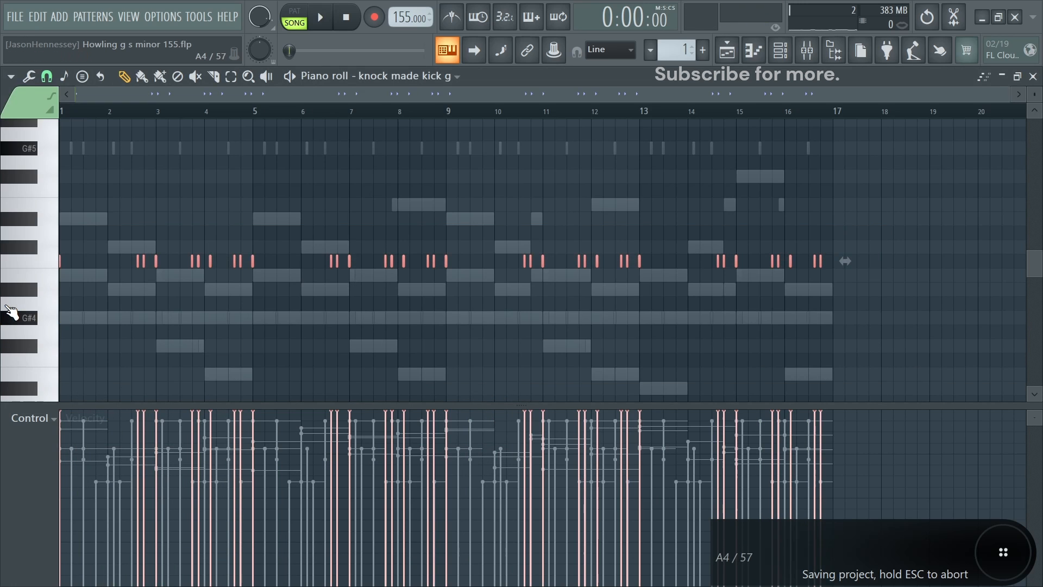
key(shift+Up)
key(shift+Down)
key(shift+Down)
key(shift+Down)
key(shift+Down)
key(shift+Down)
key(space)
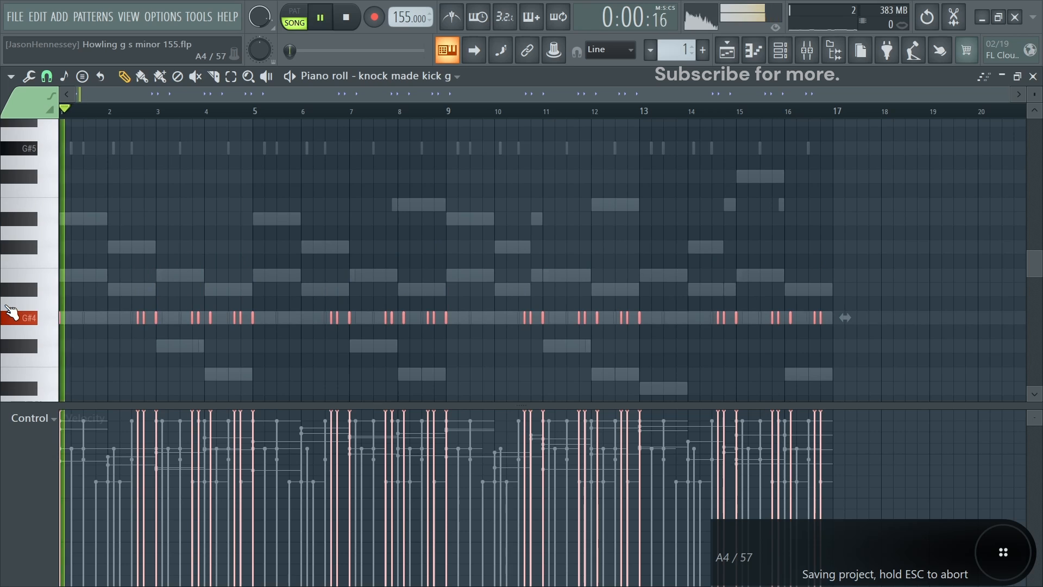
Raise the selected kick hits to D#5 while the song plays and listen to them
key(space)
key(space)
key(shift+Up)
key(shift+Up)
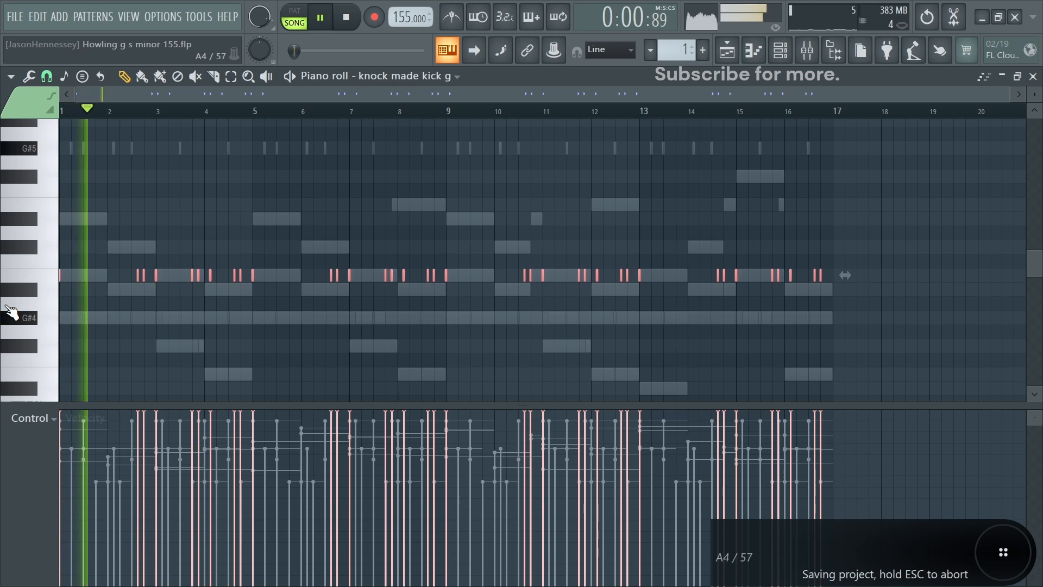
key(shift+Up)
key(shift+Up)
key(shift+Up)
key(shift+Up)
key(shift+Up)
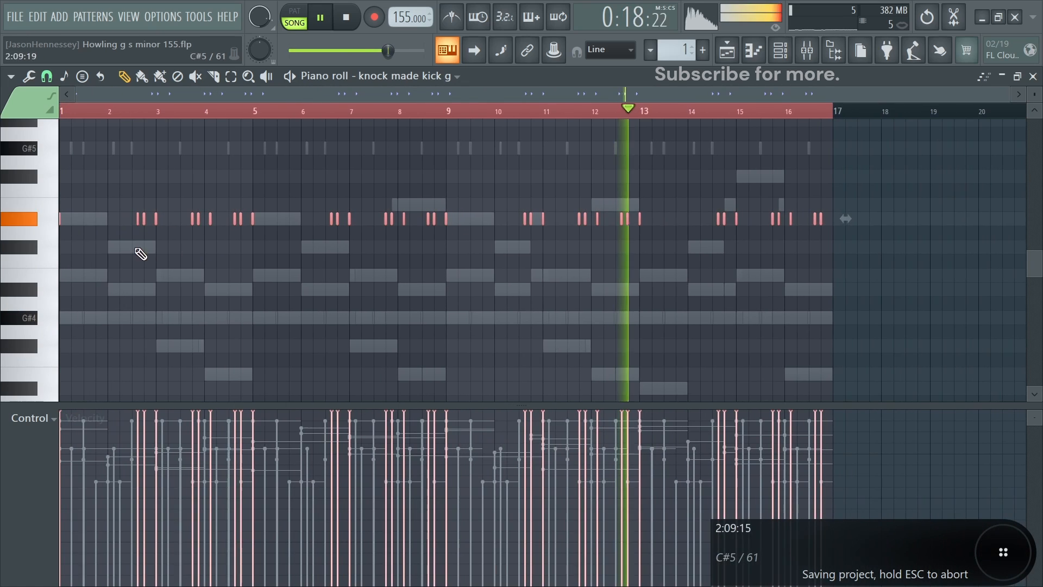
key(space)
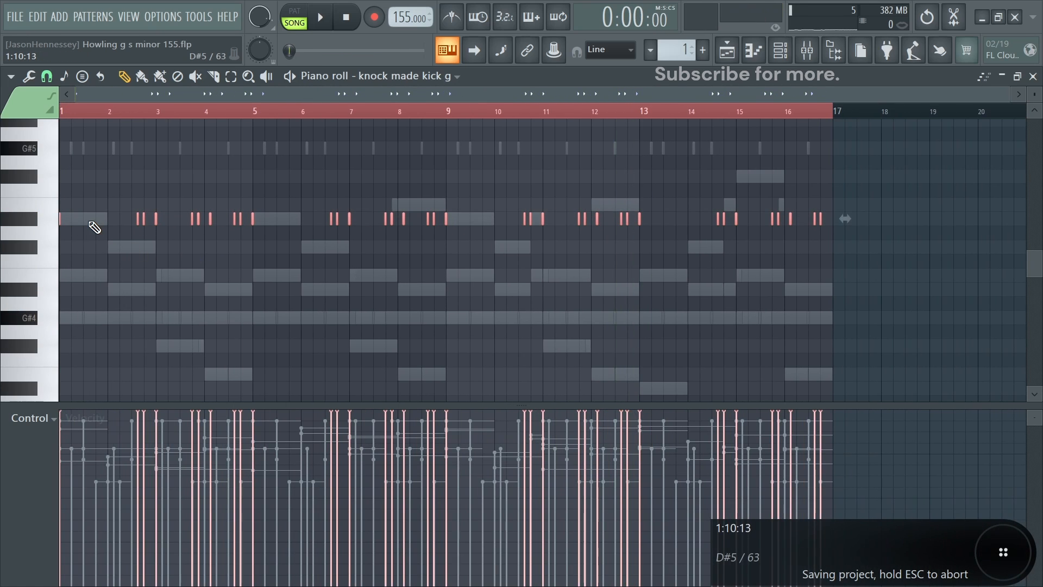
Layer the kick hits at G#4 and D#5 and play them back
key(ctrl+Down)
key(shift+Up)
key(shift+Up)
key(shift+Up)
key(shift+Up)
key(shift+Up)
key(space)
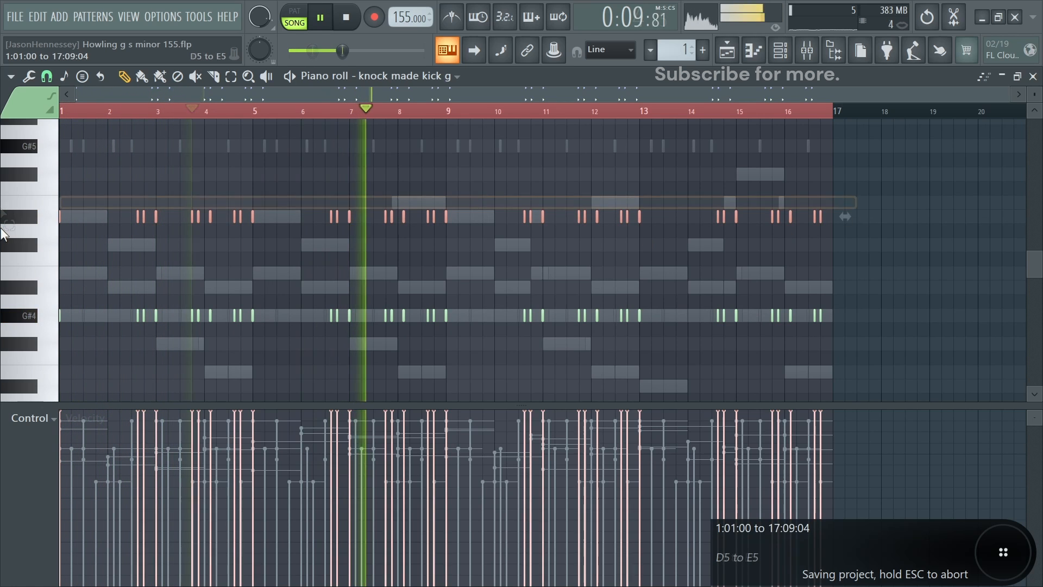
Raise the D#5 layer of kick hits to G#5 during playback
key(shift+Up)
key(shift+Up)
key(shift+Up)
key(shift+Up)
key(shift+Up)
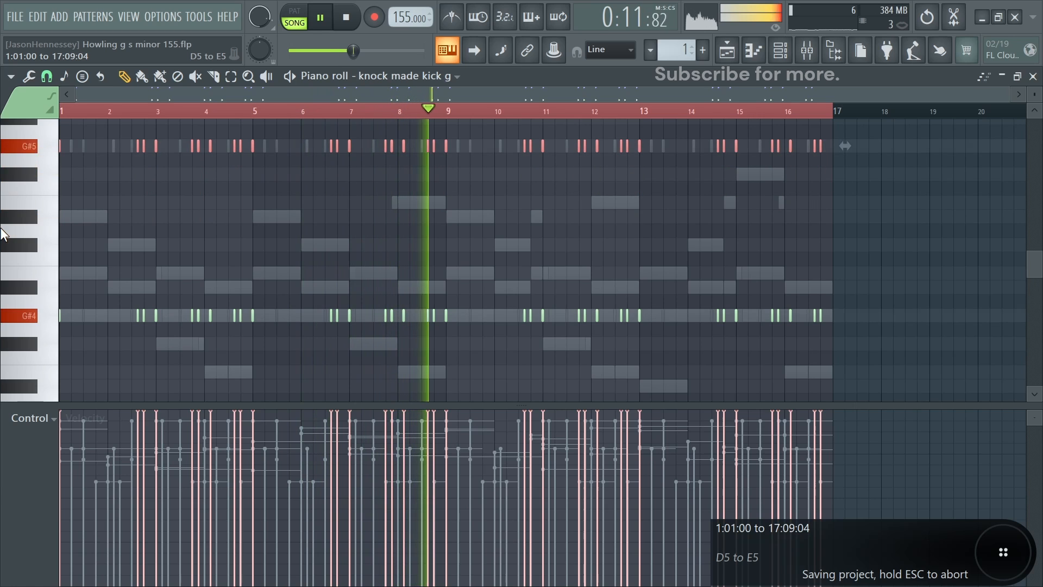
Reduce the velocity of the G#4 layer of kick hits
drag(890, 287, 4, 334)
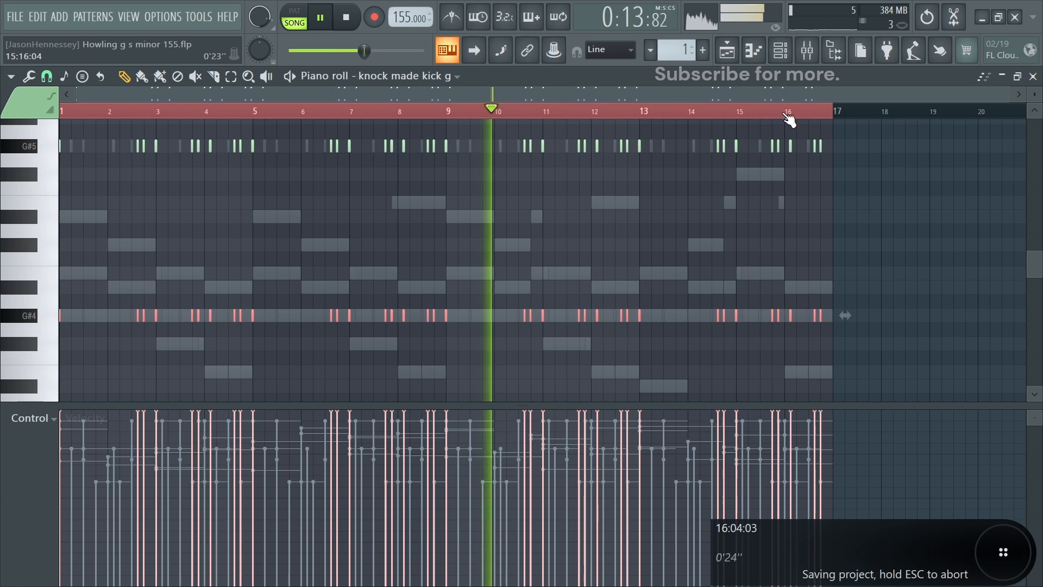
drag(871, 141, 33, 153)
scroll(376, 174, down, 7)
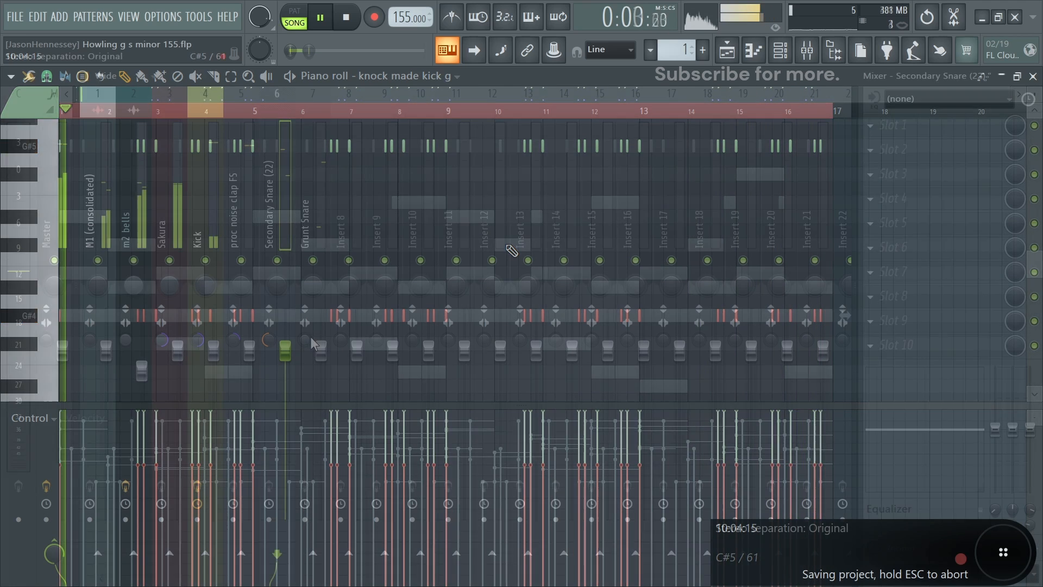
Widen the stereo separation of the Grunt Snare mixer track and lower its volume during playback
drag(310, 336, 310, 318)
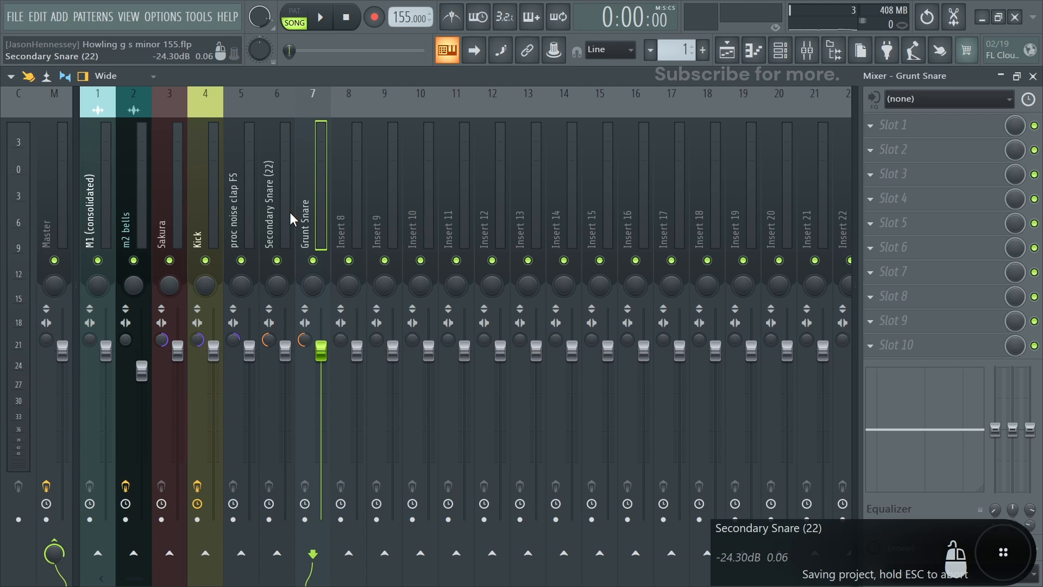
key(space)
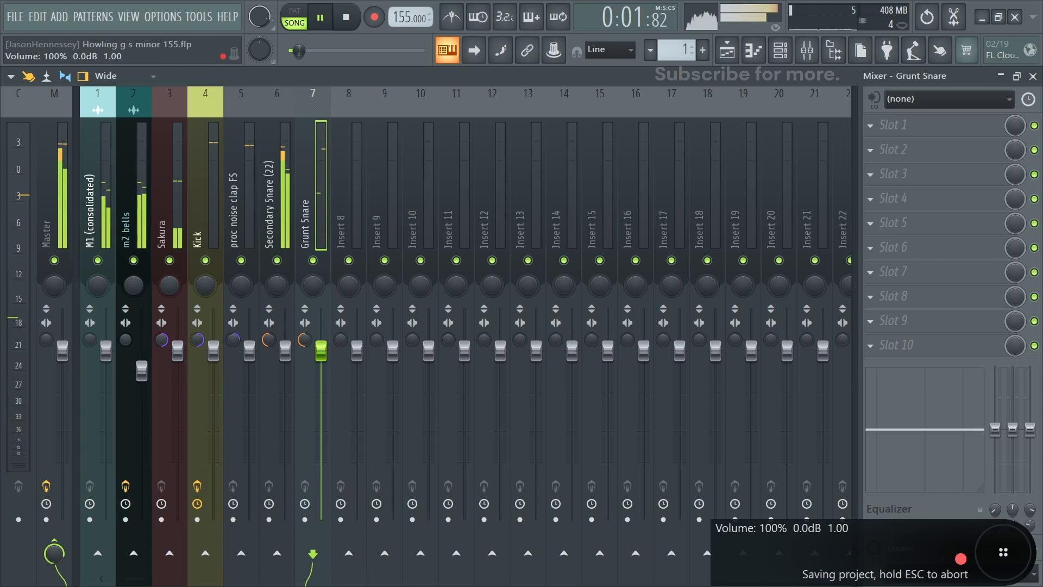
drag(321, 350, 324, 399)
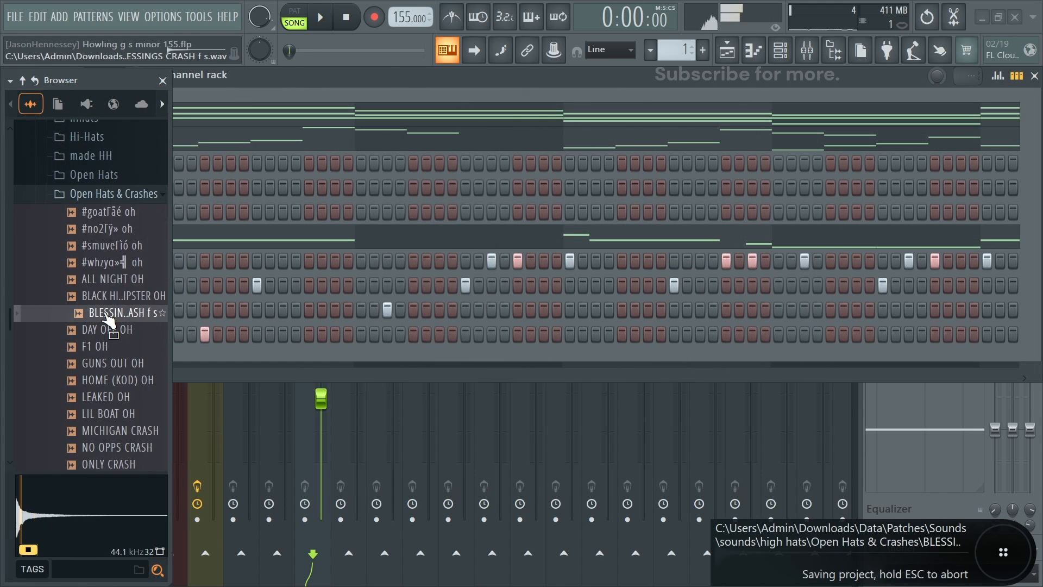
Add the BLESSINGS CRASH f s sample as a channel with layered G#4 and G#5 hits at bars 1 and 9
drag(107, 317, 248, 317)
drag(101, 350, 101, 351)
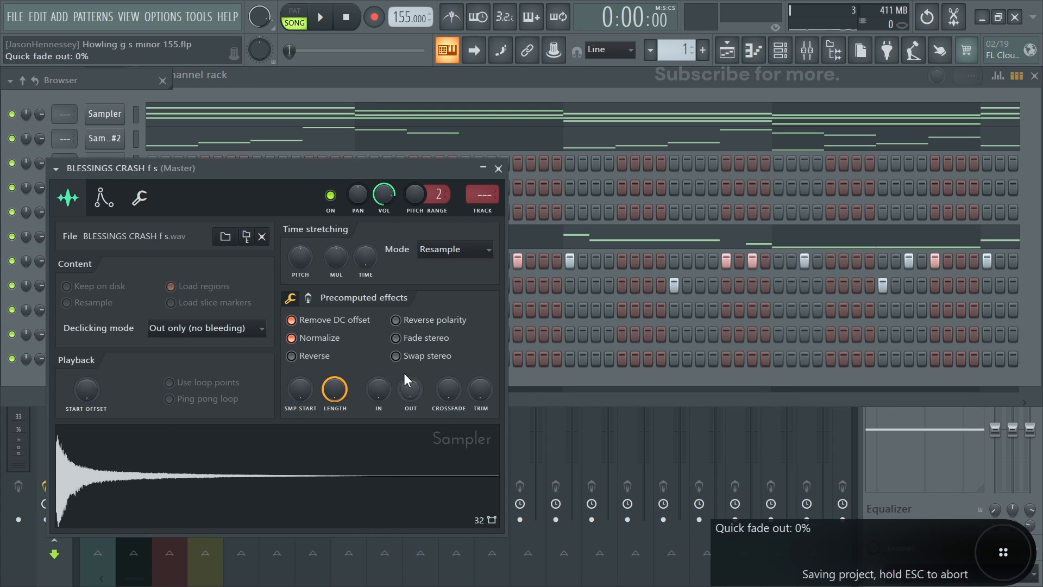
click(152, 196)
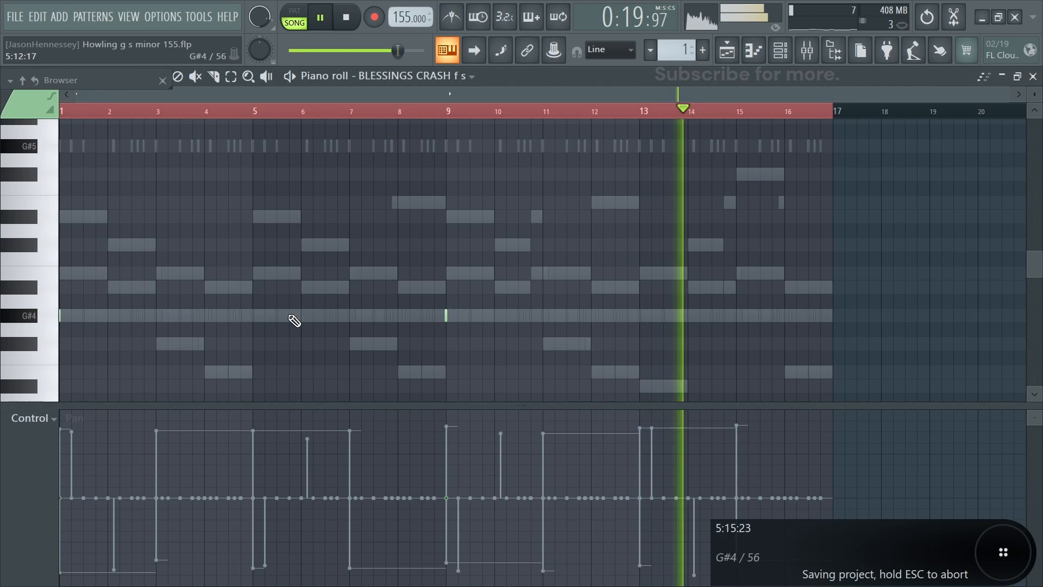
key(space)
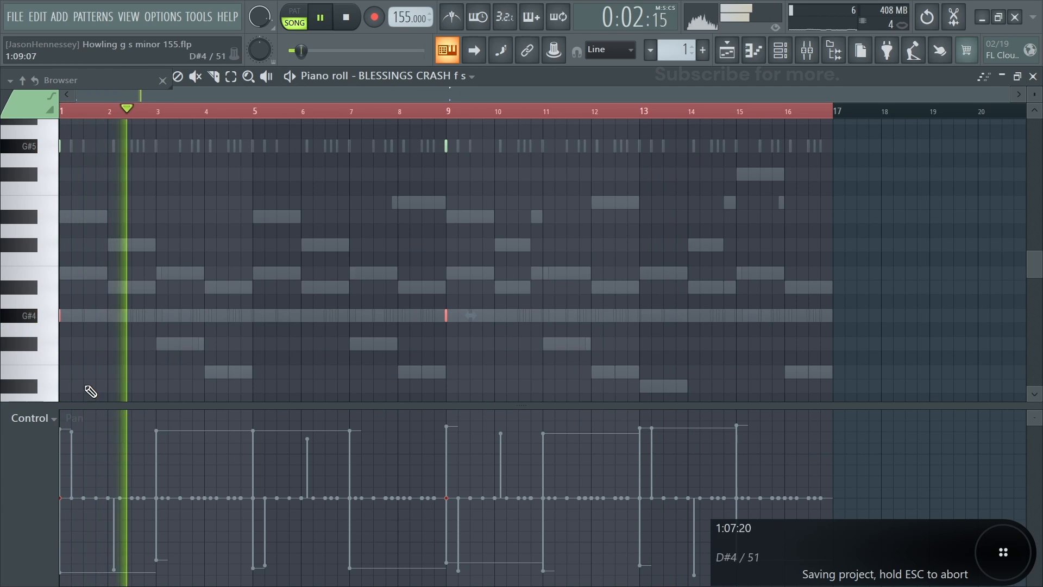
scroll(35, 424, down, 1)
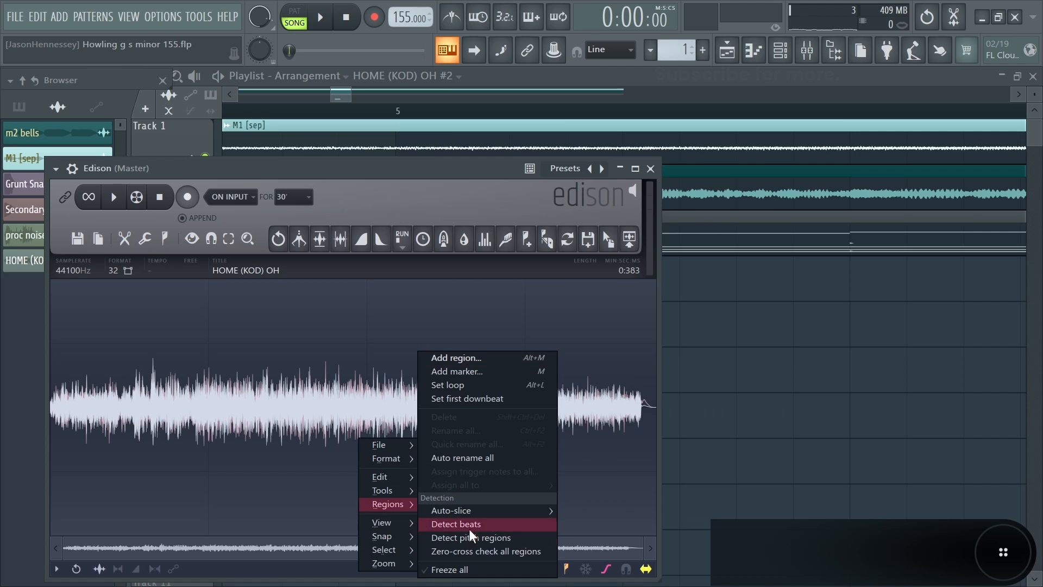
Analyse the HOME (KOD) OH sample in Edison and pan its hits left in bars 3 and 15, right in bars 7 and 11
click(469, 528)
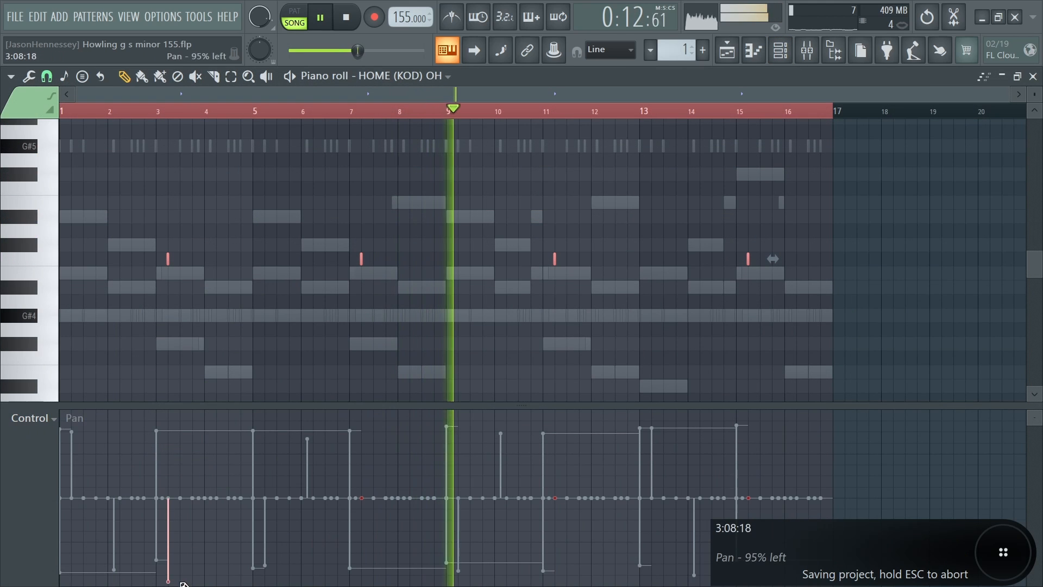
drag(180, 582, 183, 578)
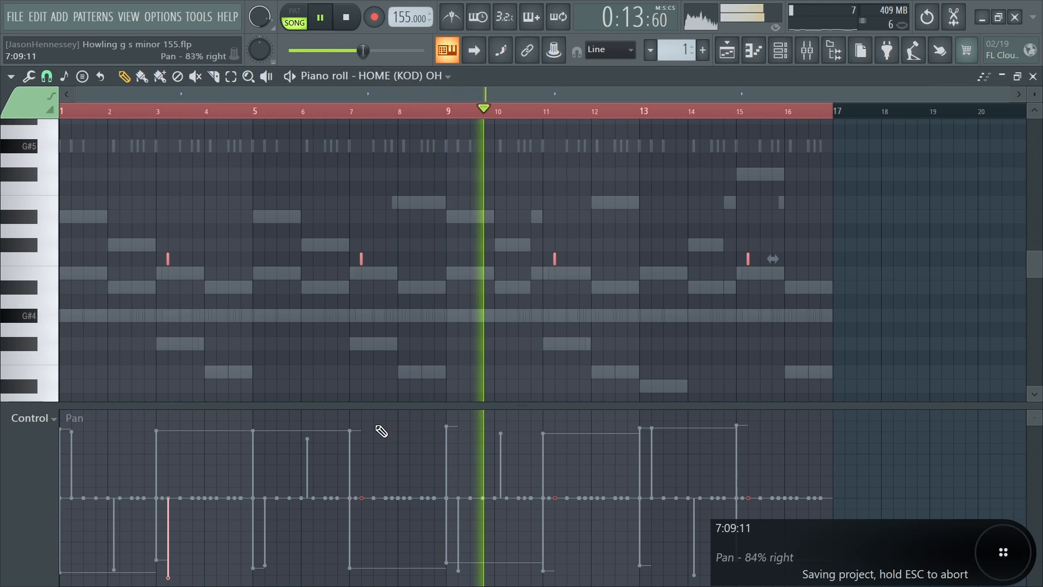
click(375, 432)
click(588, 435)
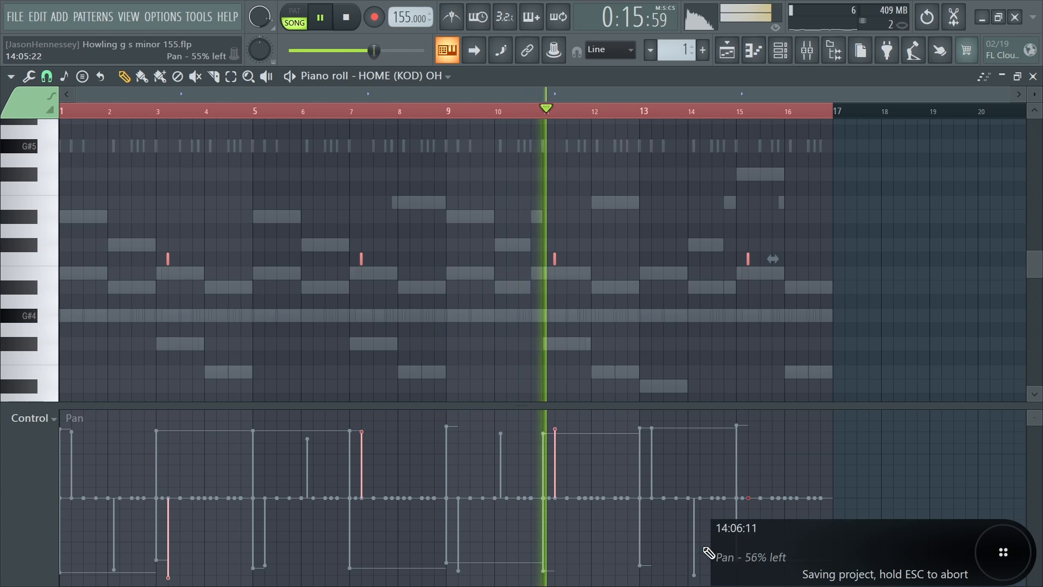
click(771, 582)
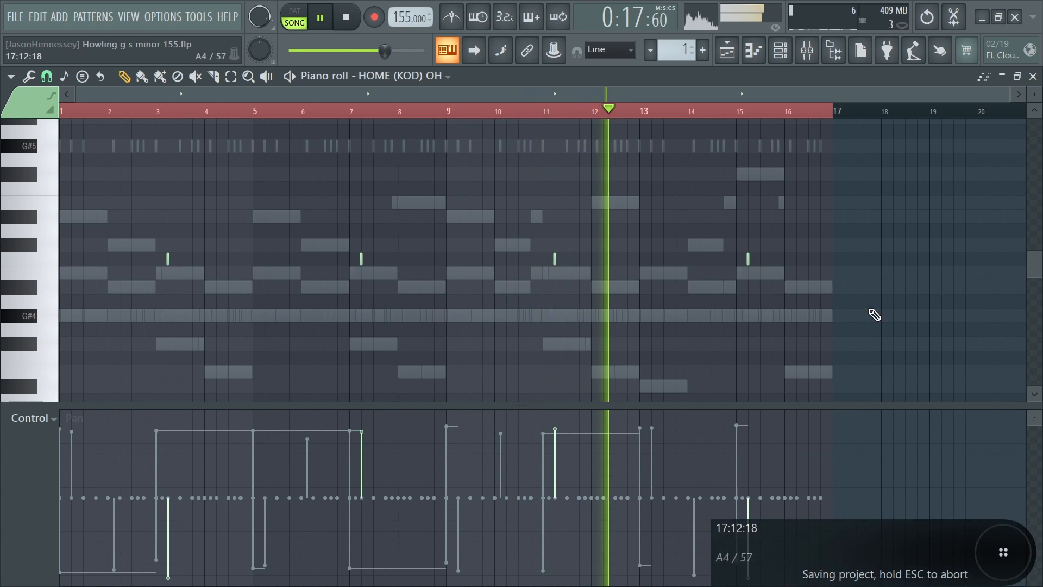
Transpose all HOME (KOD) OH hits down to G#4 and set the sample's time stretching mode to Stretch
drag(861, 185, 4, 299)
key(space)
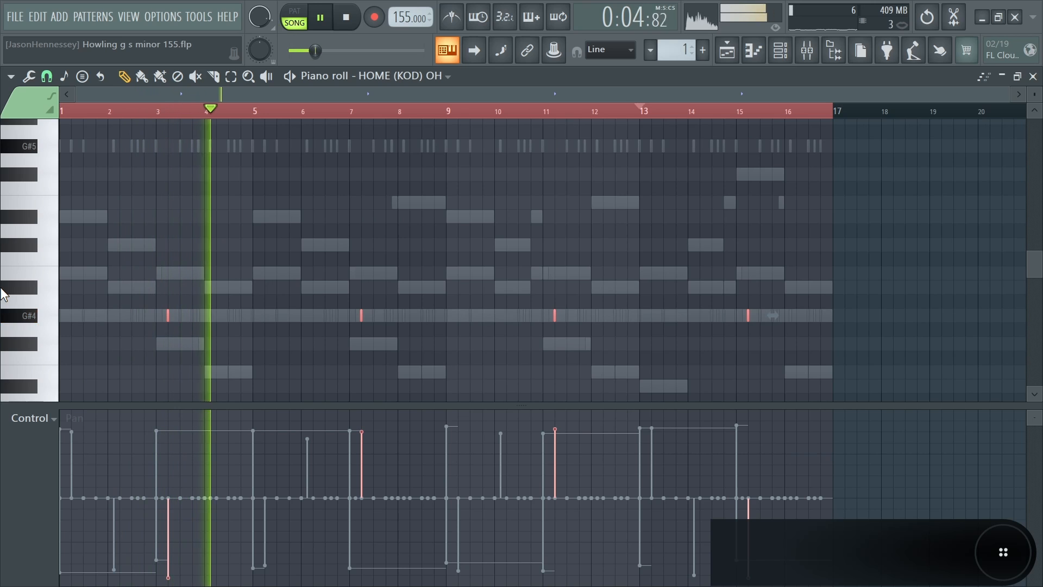
click(781, 54)
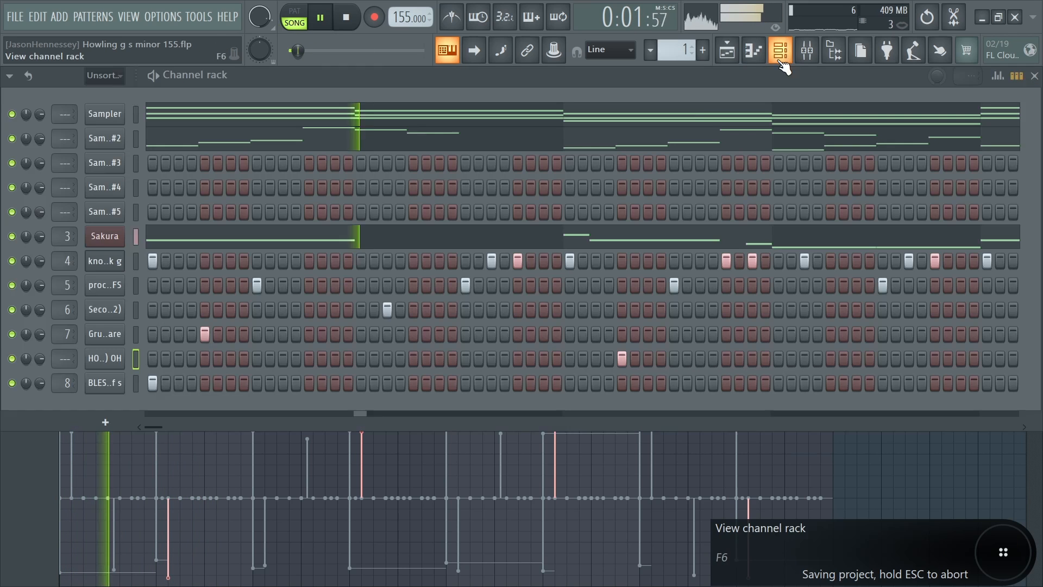
click(106, 359)
click(513, 271)
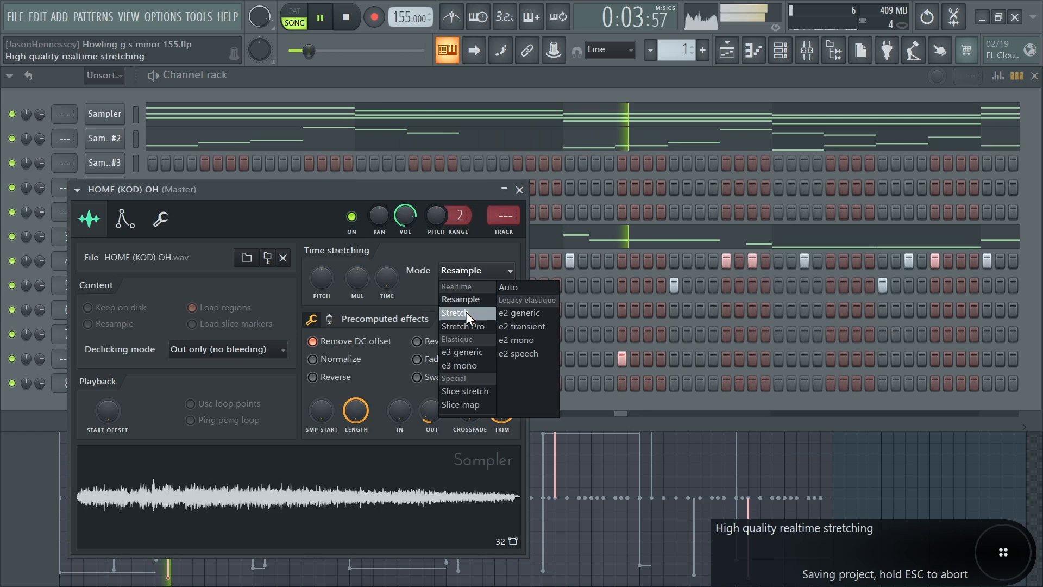
click(466, 312)
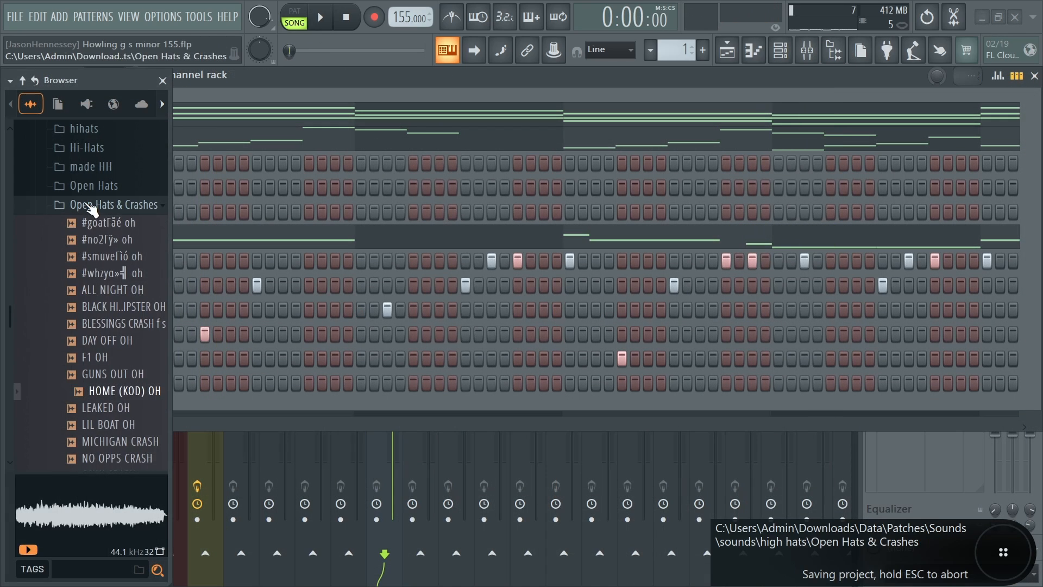
Browse the open hat and made HH sample folders and load Metal HH FS as a new channel
click(91, 206)
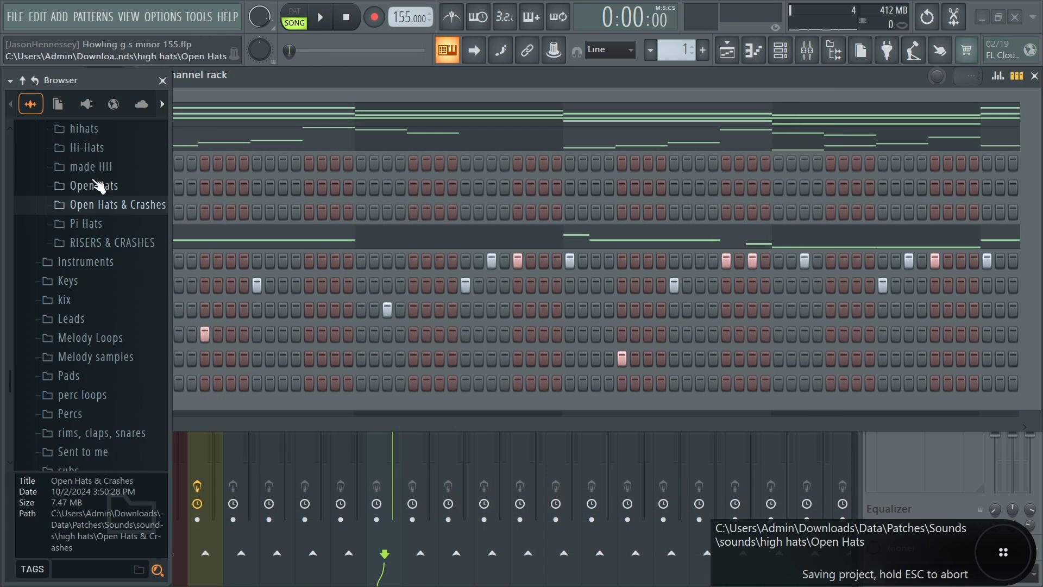
click(95, 186)
click(93, 187)
click(98, 169)
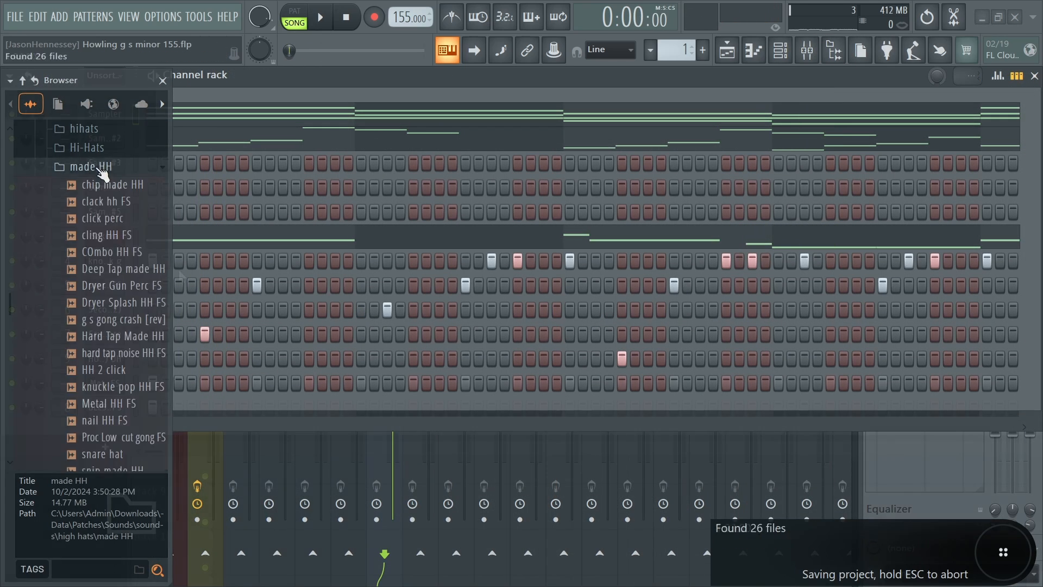
click(95, 321)
click(102, 388)
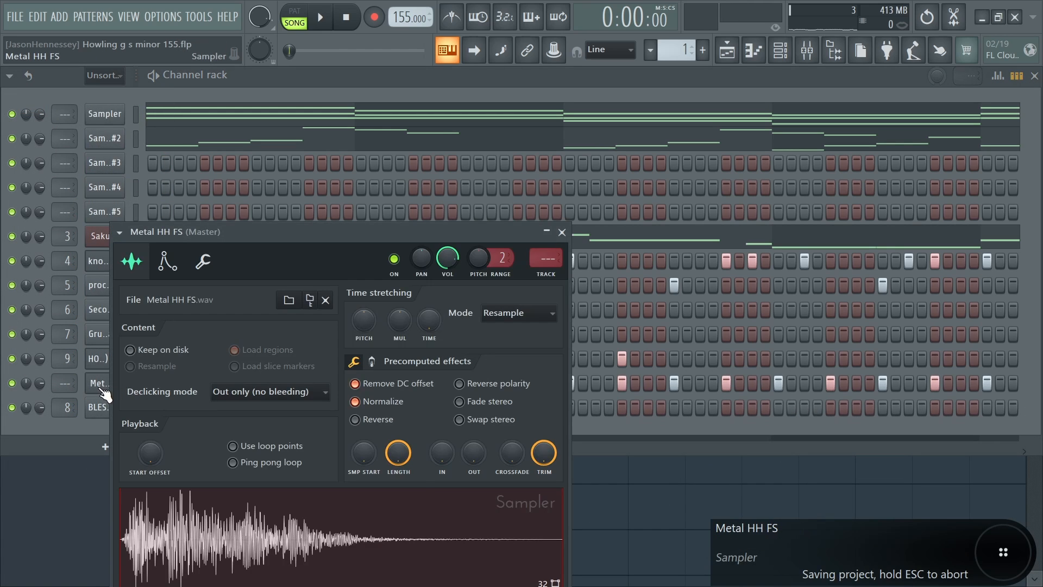
Flip the selected Metal HH FS hits in bars 3 and 4 horizontally in the piano roll
right_click(96, 384)
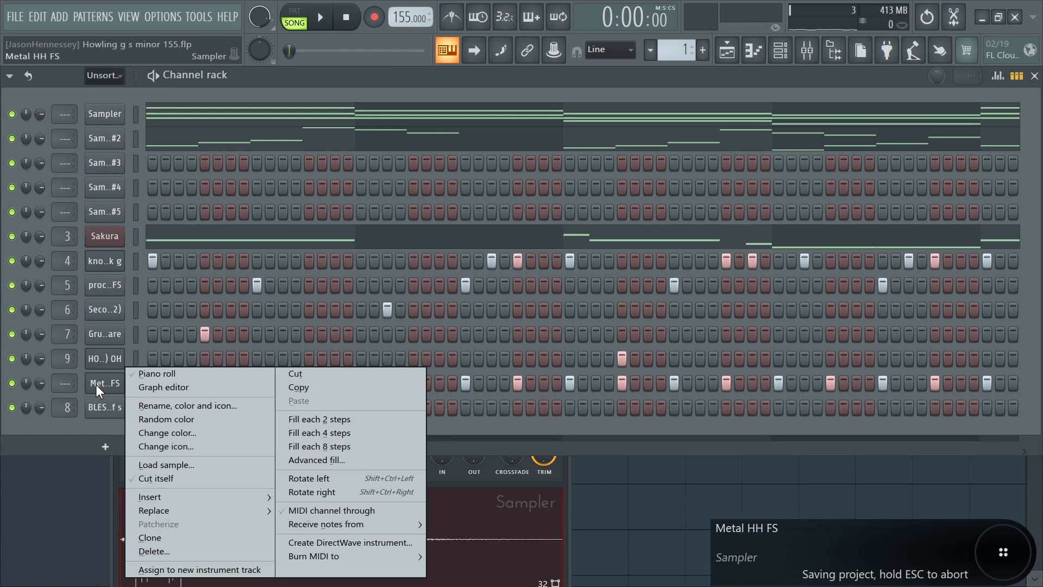
click(144, 372)
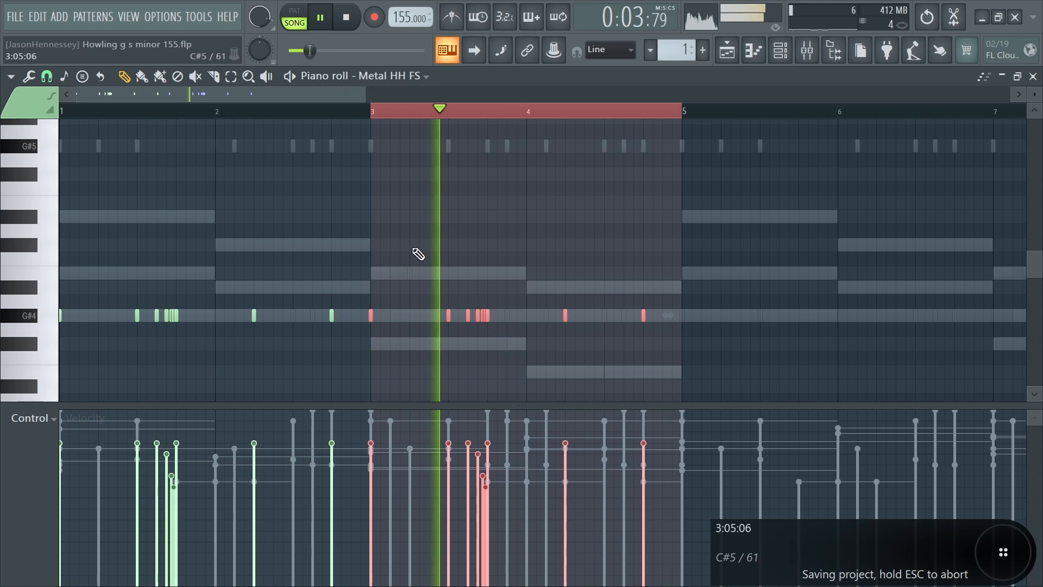
key(alt+y)
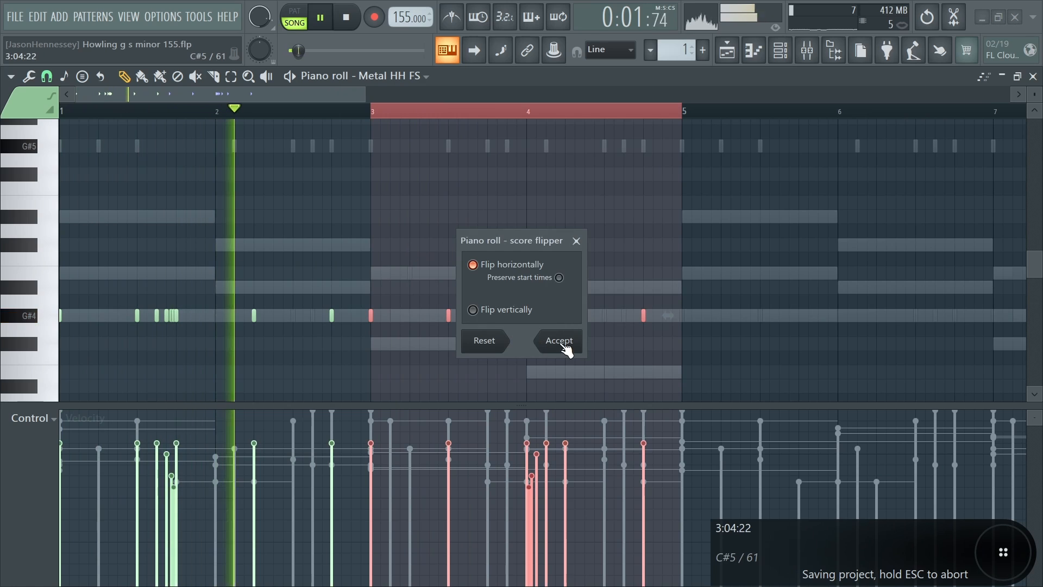
click(560, 343)
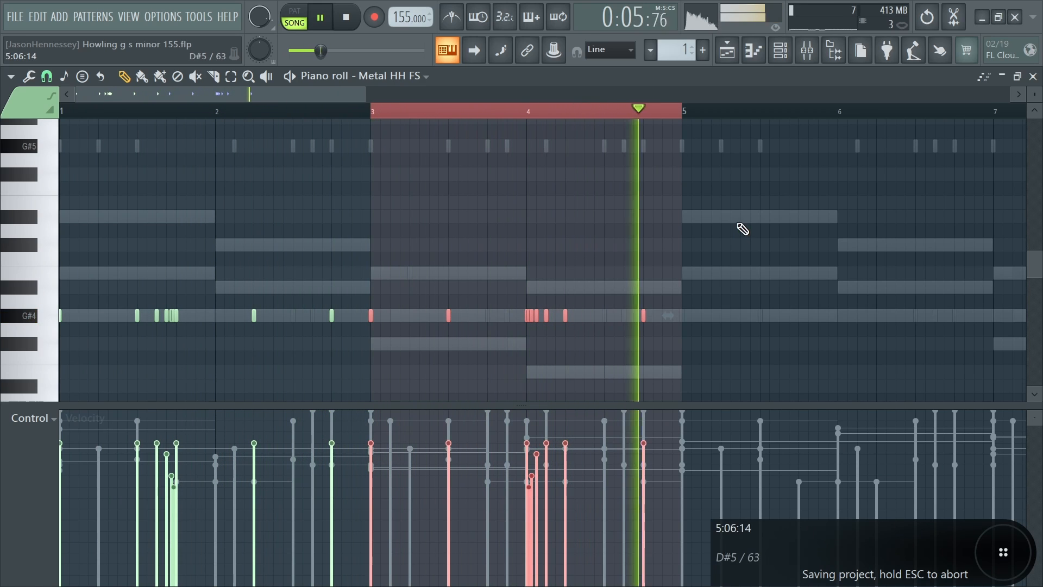
Duplicate the four-bar Metal HH FS hi-hat pattern three times to fill bars 1 to 16 in the piano roll
key(space)
key(ctrl+a)
scroll(429, 168, down, 2)
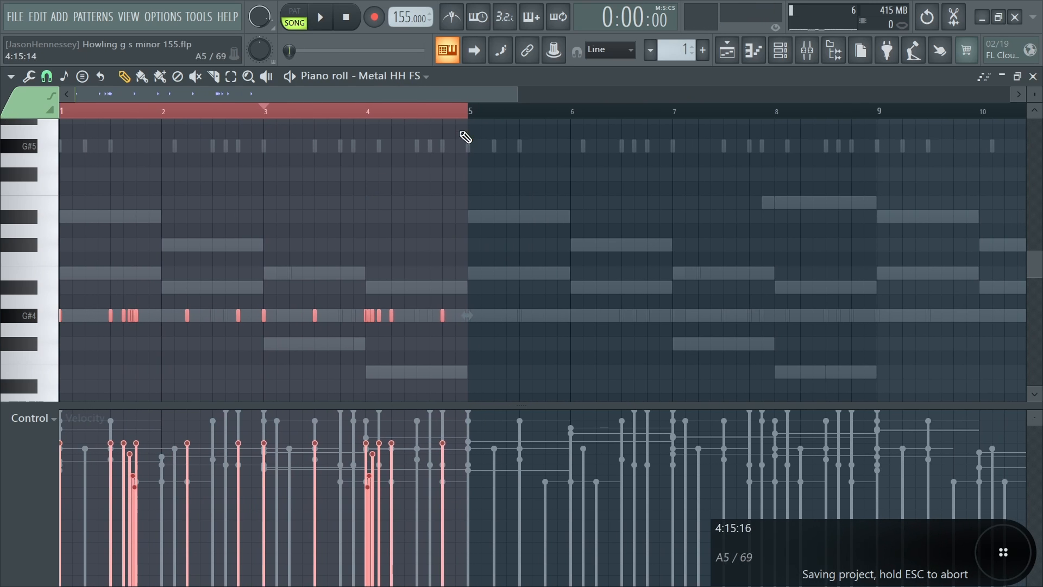
right_click(329, 194)
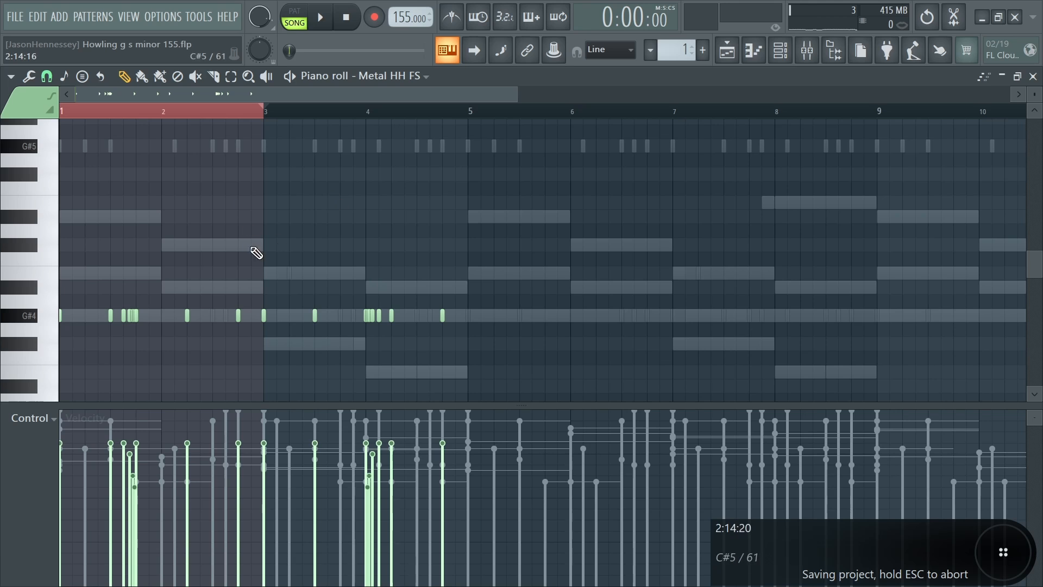
drag(271, 254, 34, 441)
scroll(150, 321, up, 4)
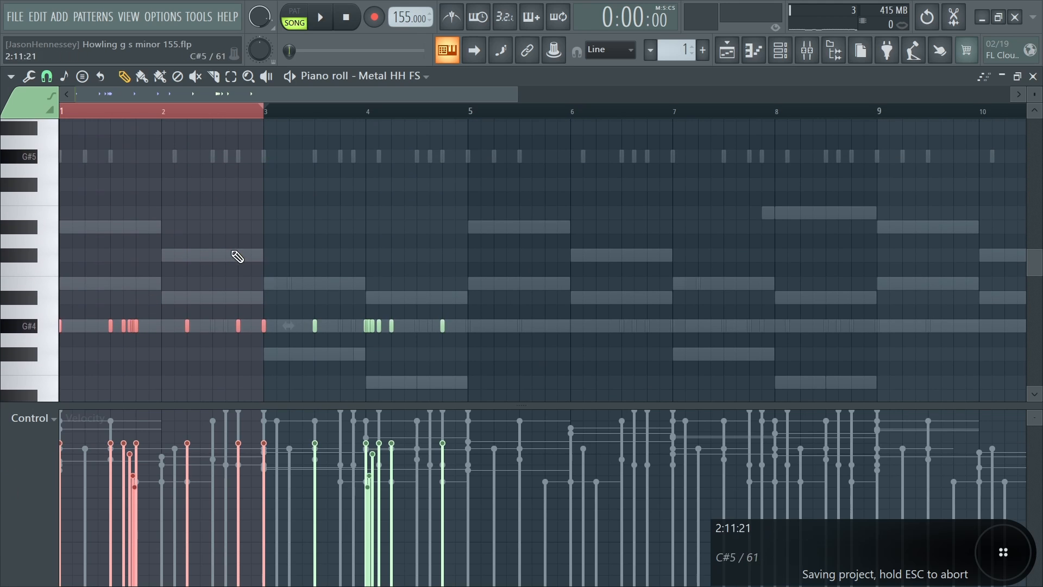
drag(257, 273, 60, 388)
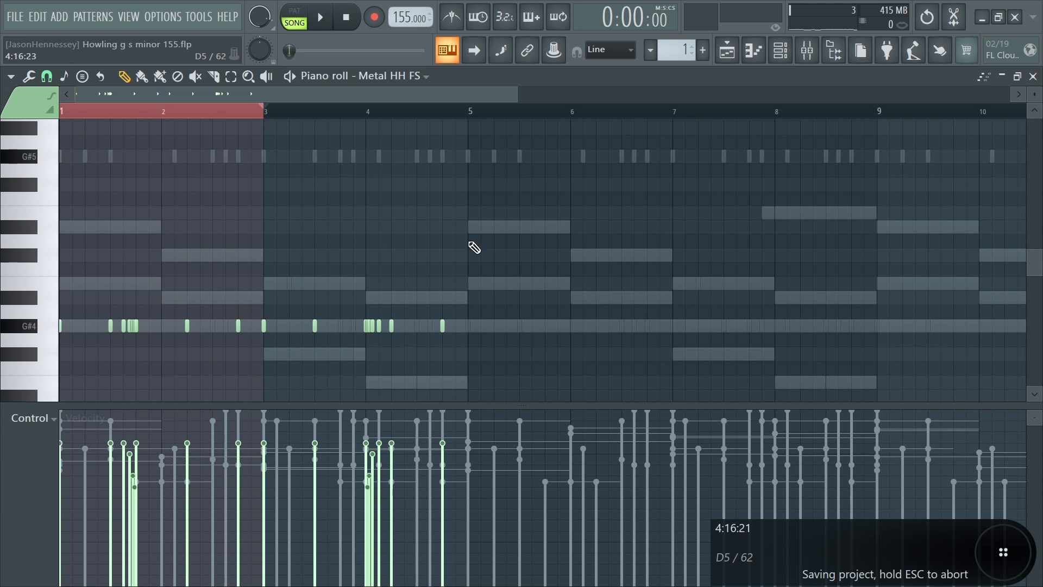
drag(266, 333, 553, 330)
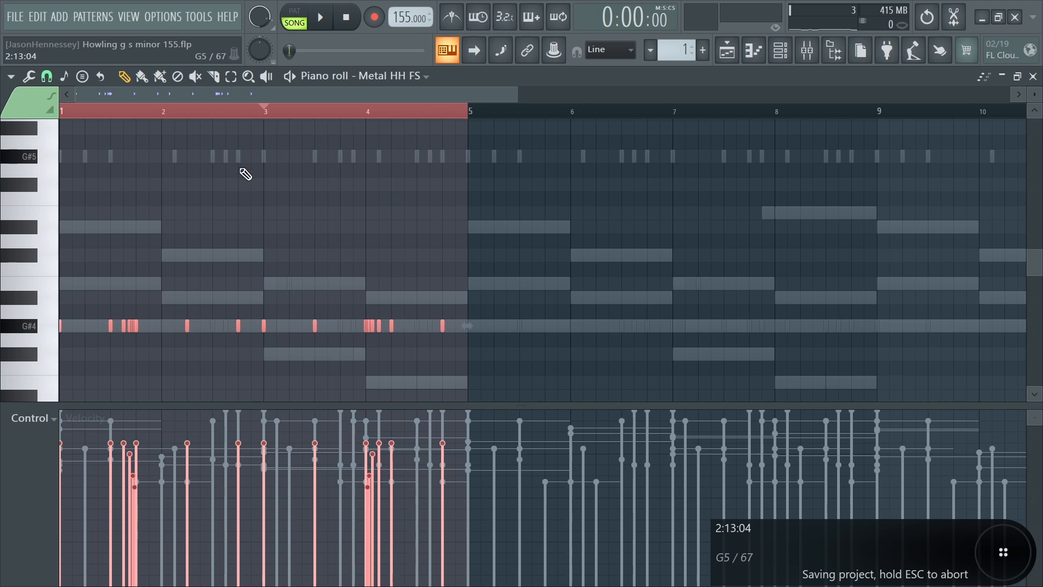
key(ctrl+b)
key(ctrl+b)
key(ctrl+b)
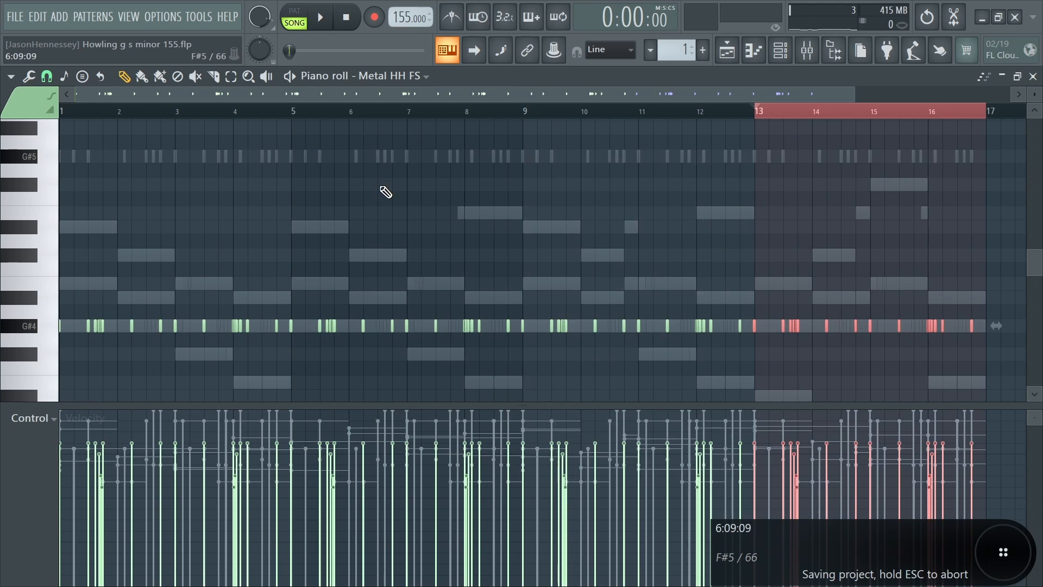
key(ctrl+a)
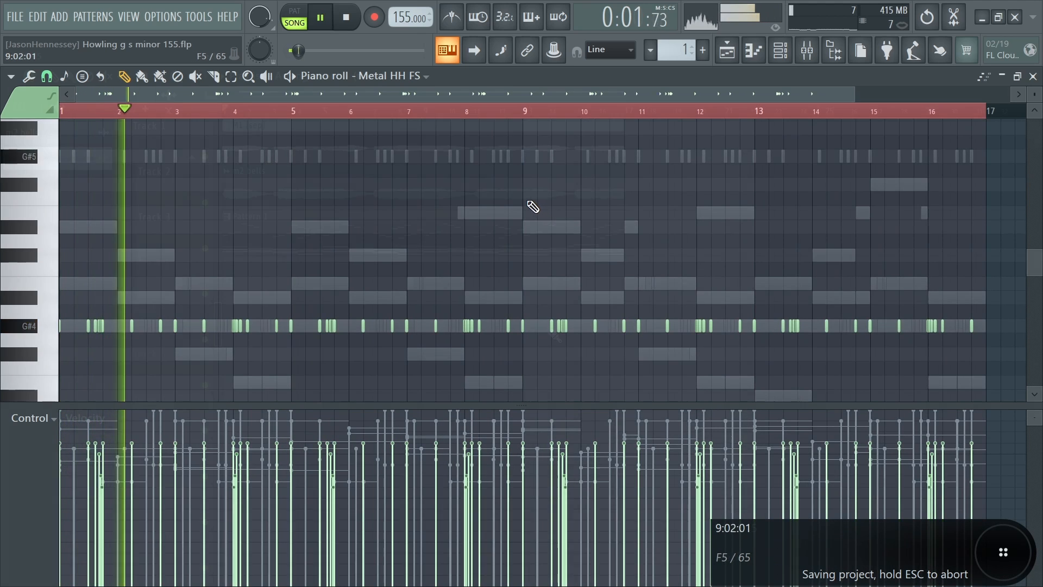
Select the mixer tracks from proc noise clap FS through Metal HH FS and save the project
key(F5)
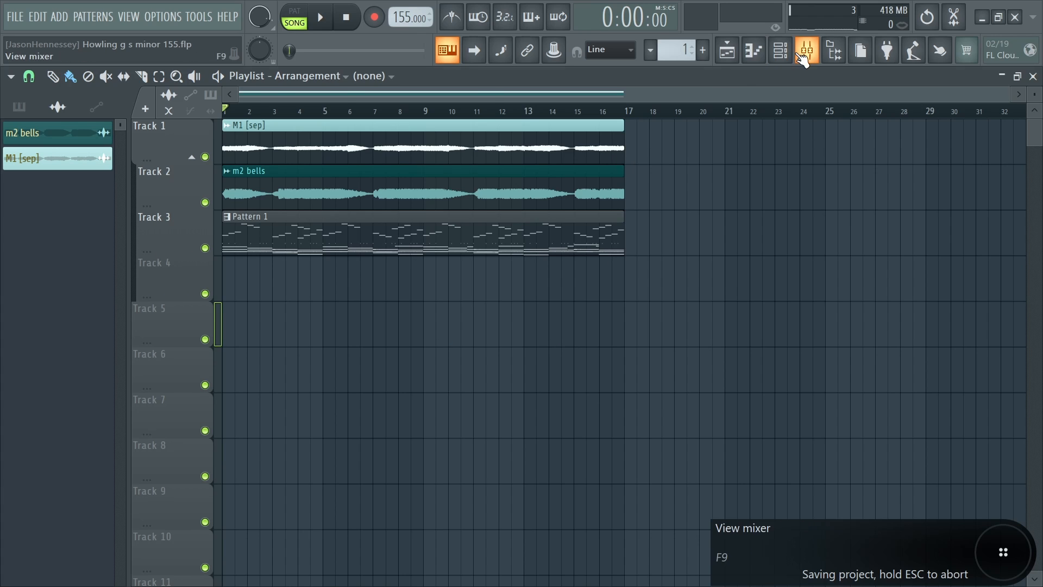
click(802, 55)
drag(240, 230, 413, 209)
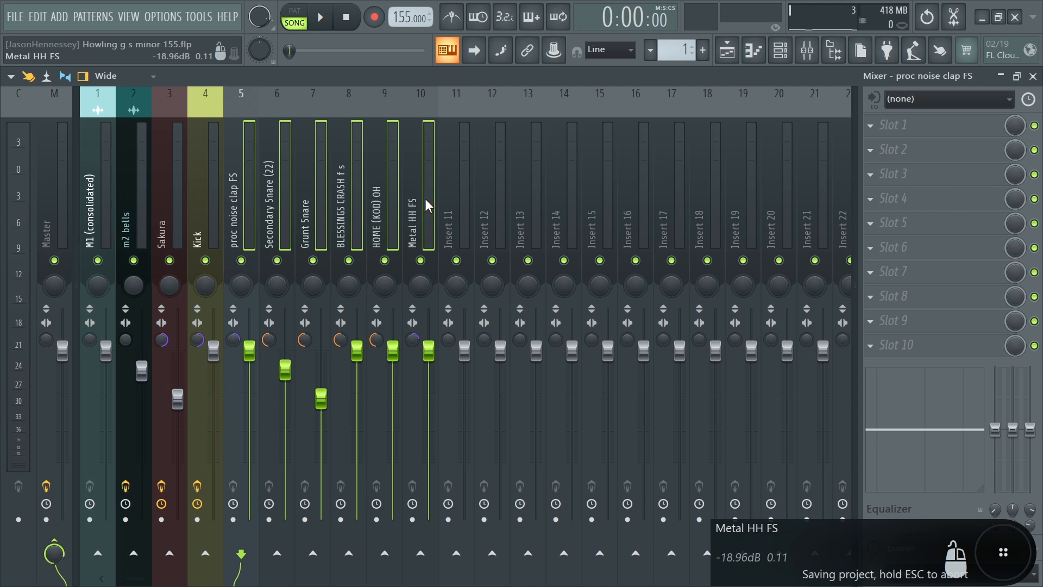
key(F9)
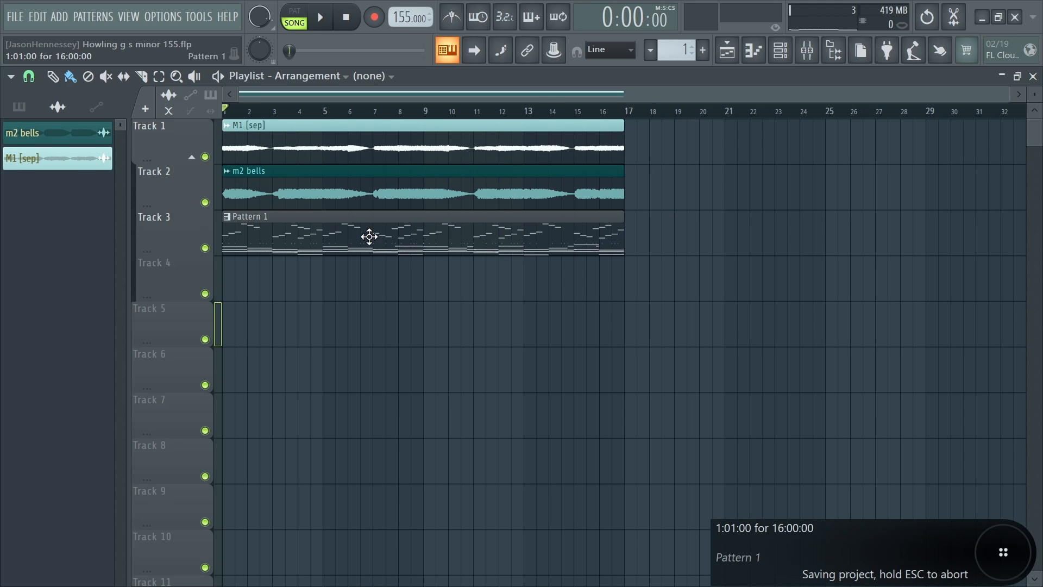
click(12, 14)
click(20, 82)
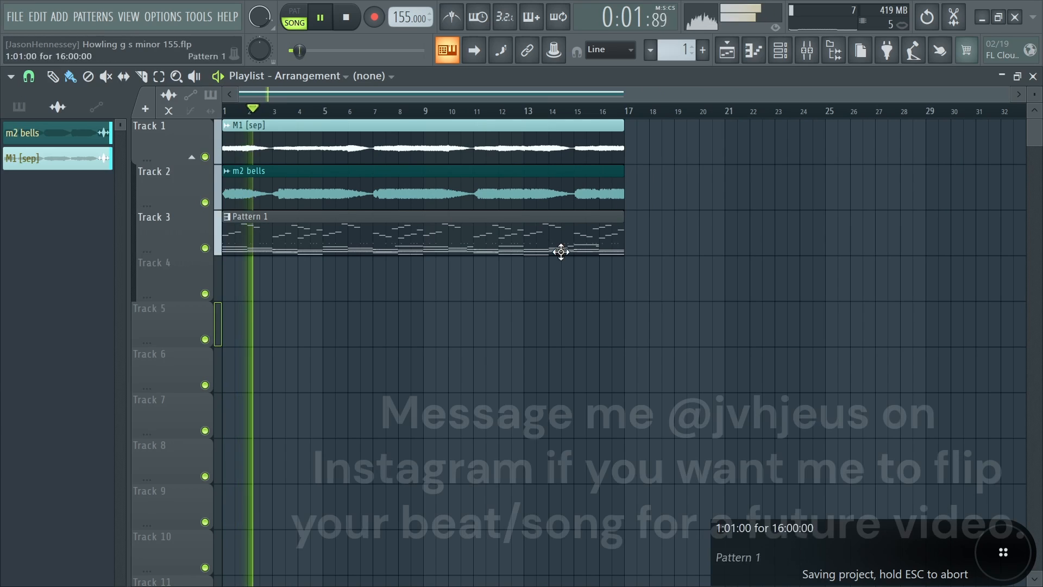
Filter the channel rack to the Unsorted group and look through the channels' step patterns across the song
click(780, 51)
click(105, 76)
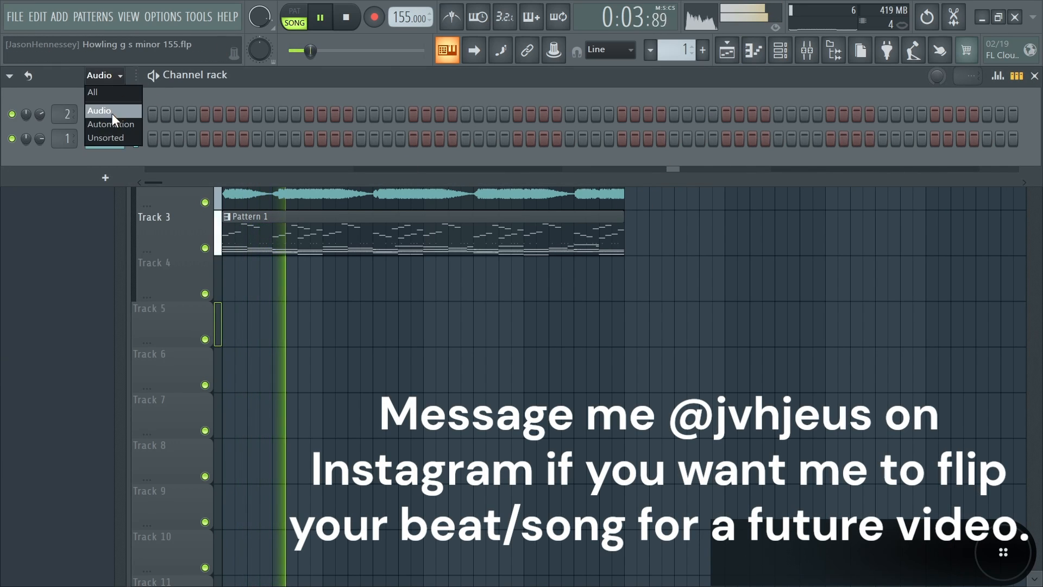
click(104, 136)
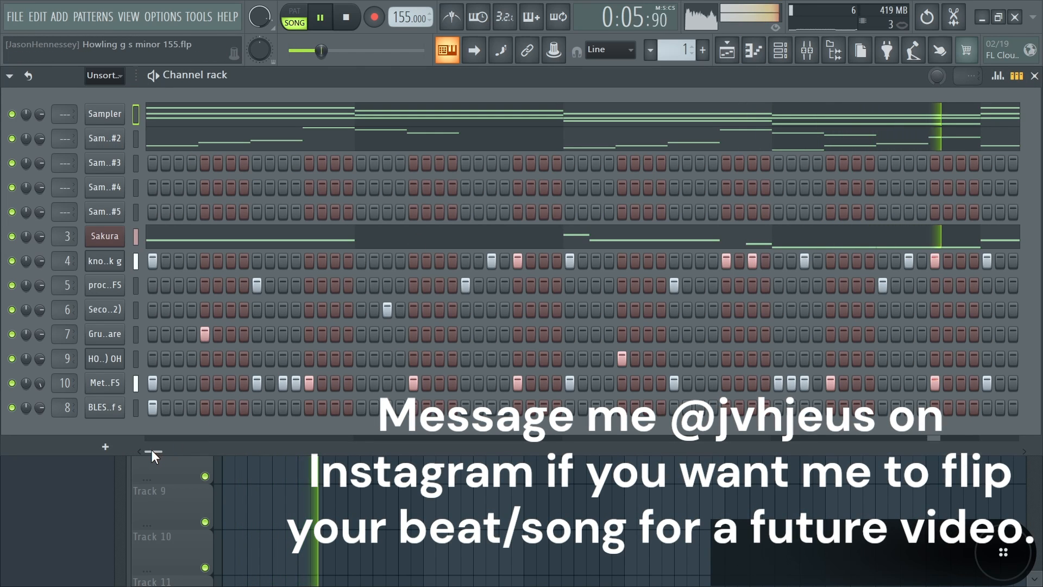
drag(167, 449, 295, 457)
key(F6)
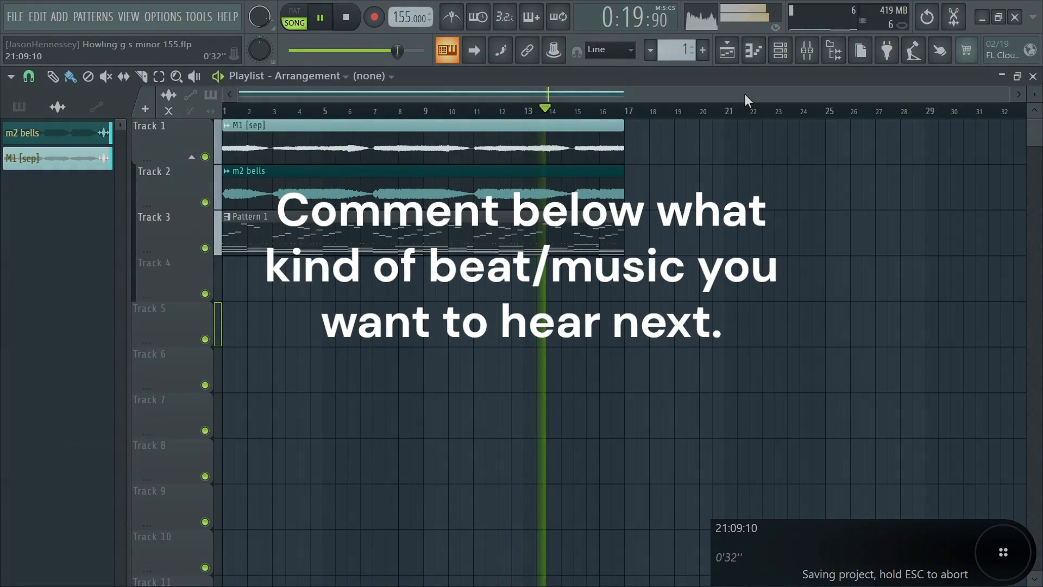
View the mixer track levels during playback and minimize the FL Studio window
click(808, 54)
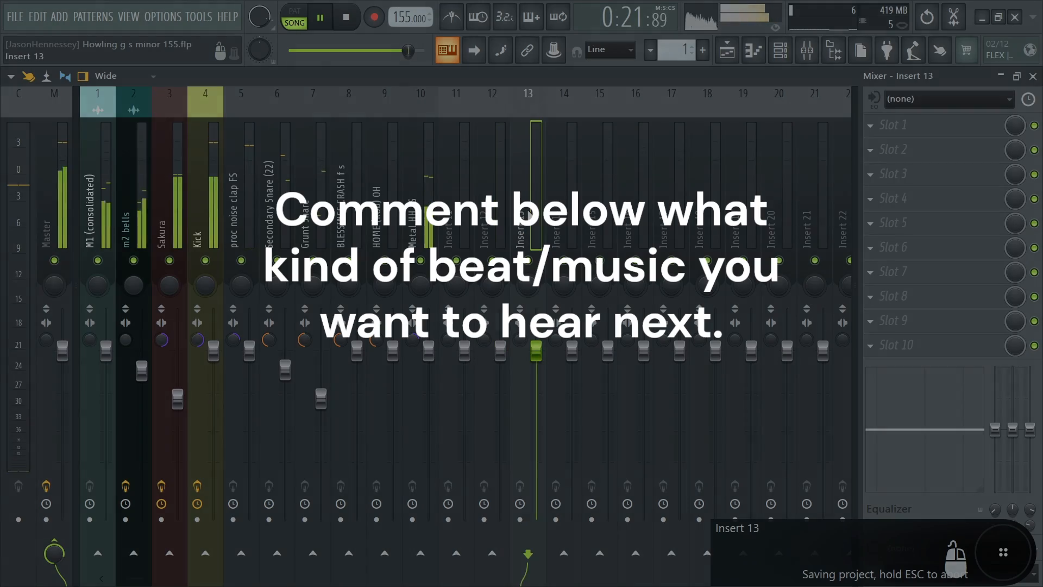
click(19, 22)
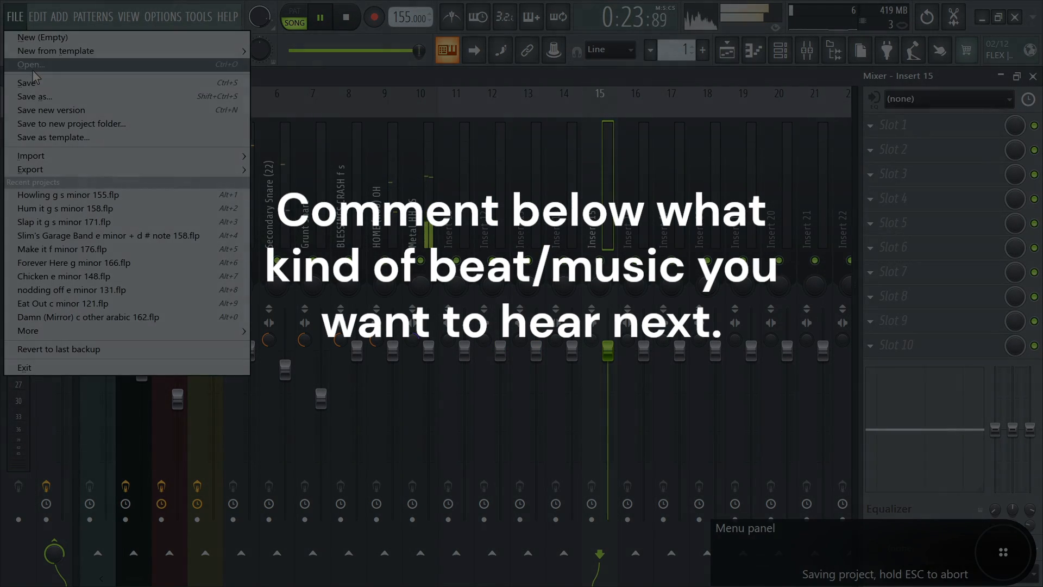
click(237, 81)
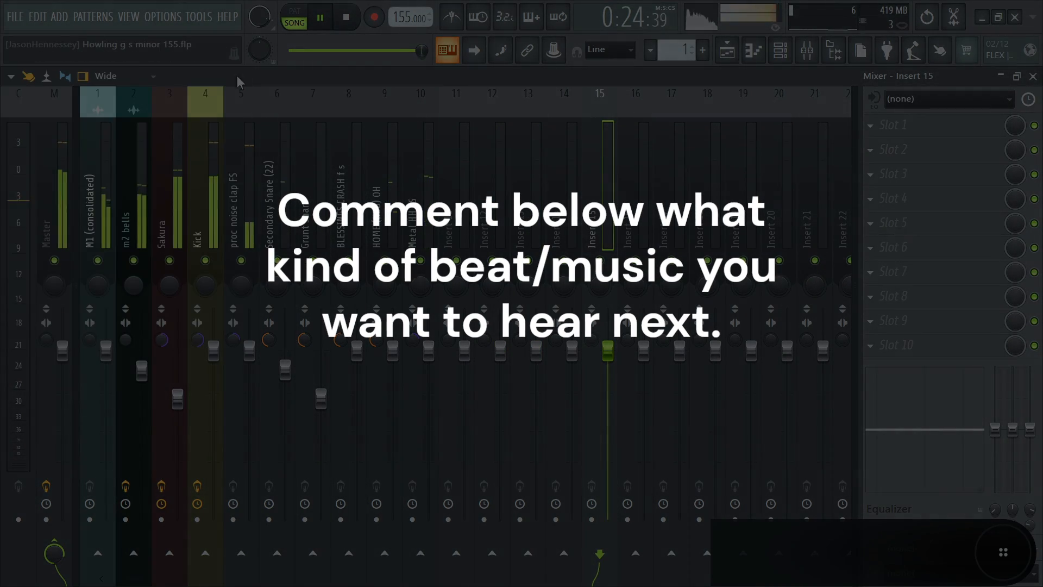
click(983, 21)
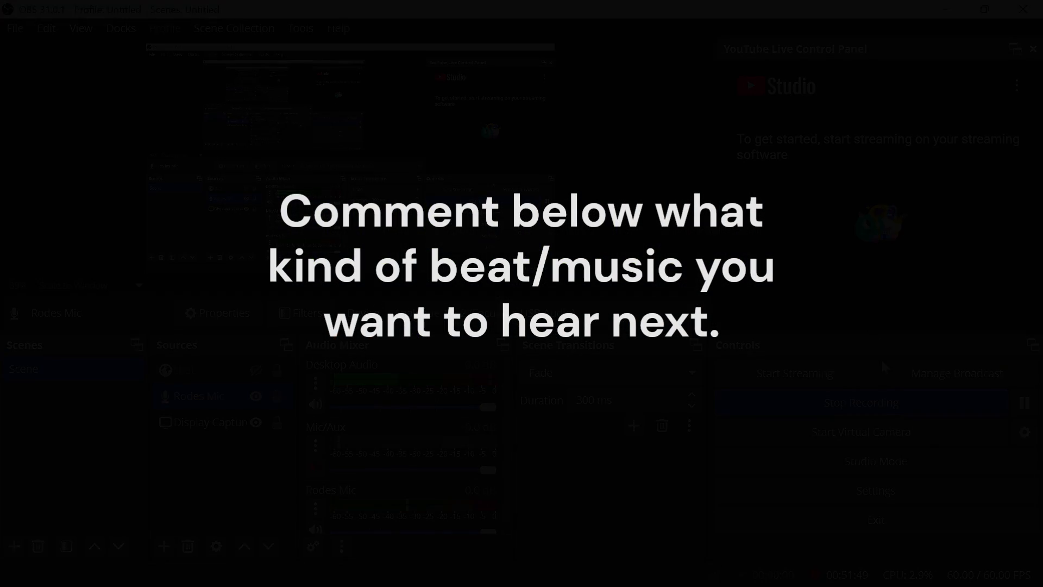